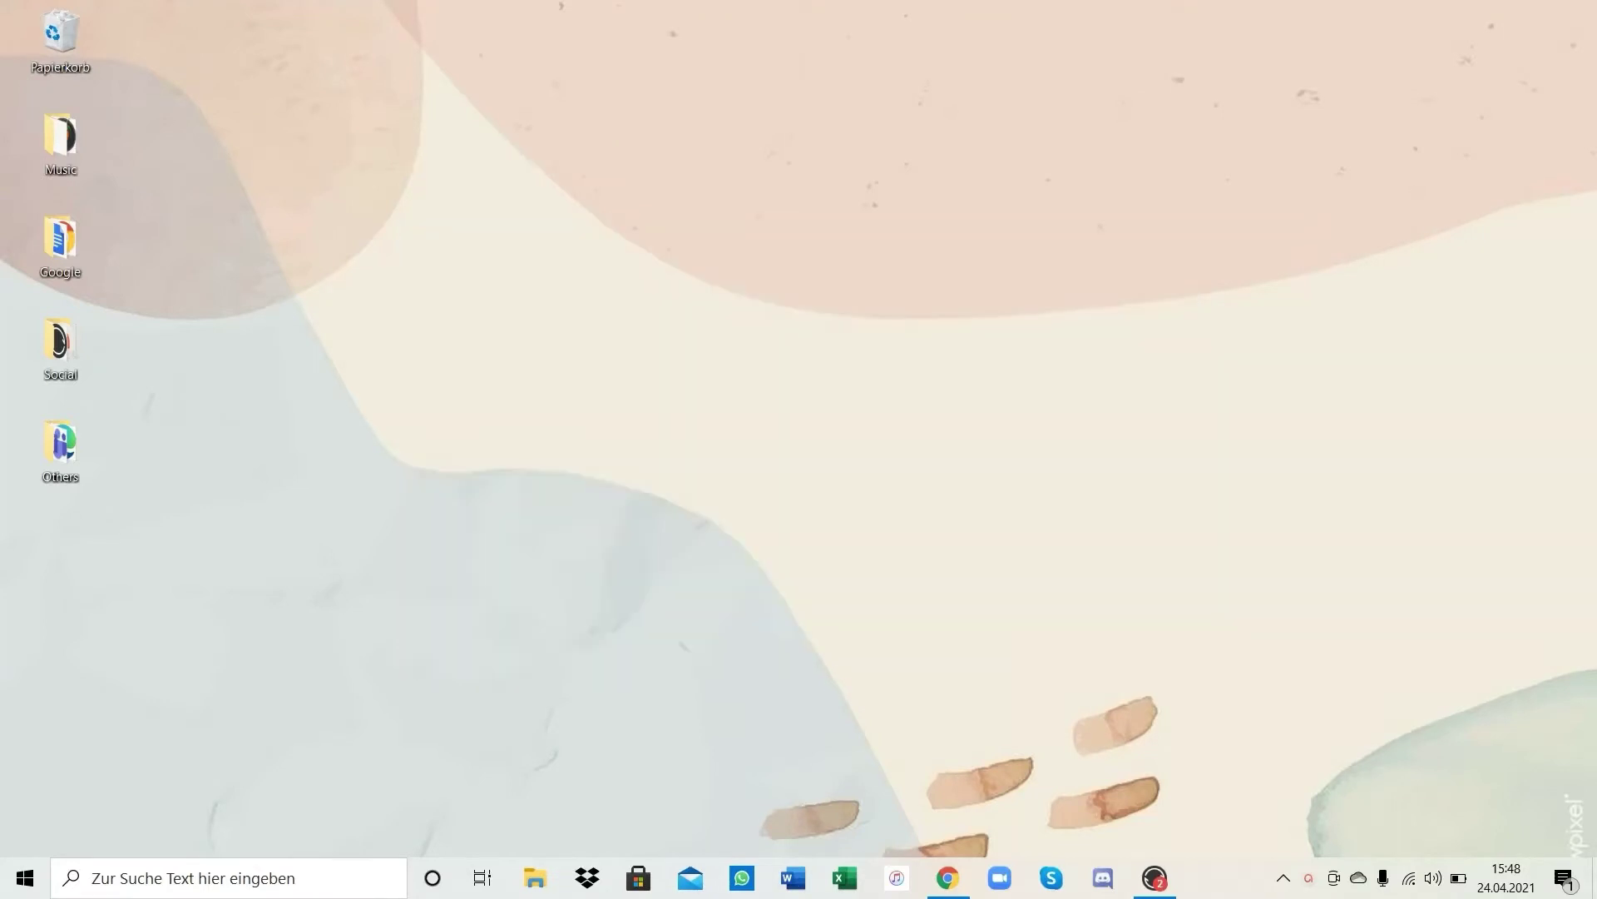
Switch to Chrome and read through the nationwide Studienkolleg list, covering federal states, cities, status, courses and contacts
left_click(965, 887)
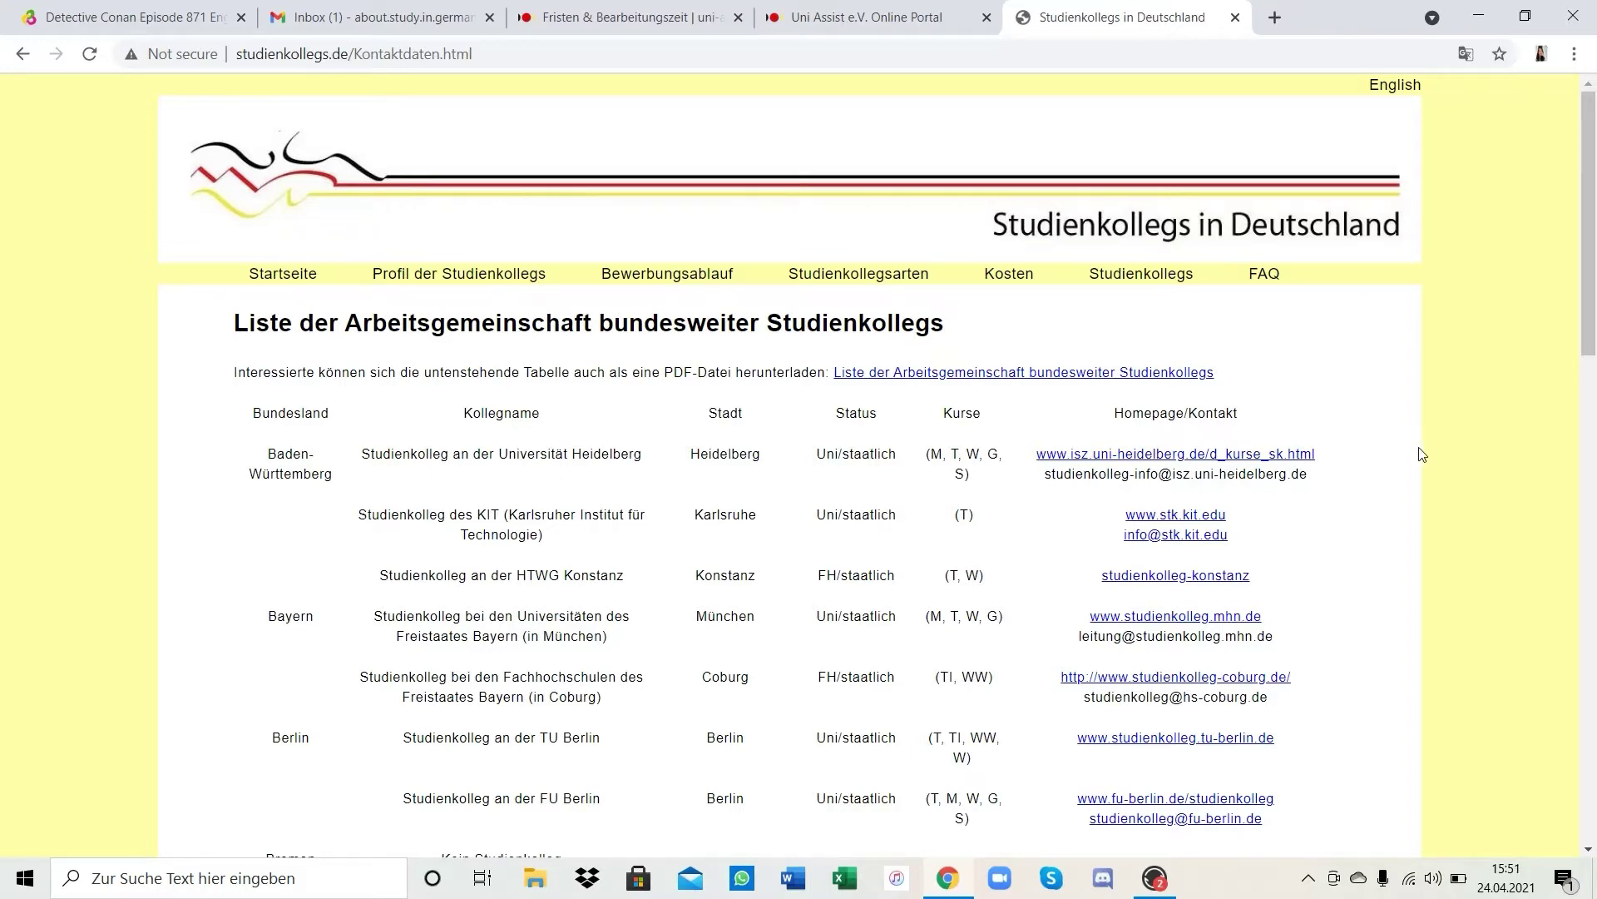
scroll(1421, 455, "down", 3)
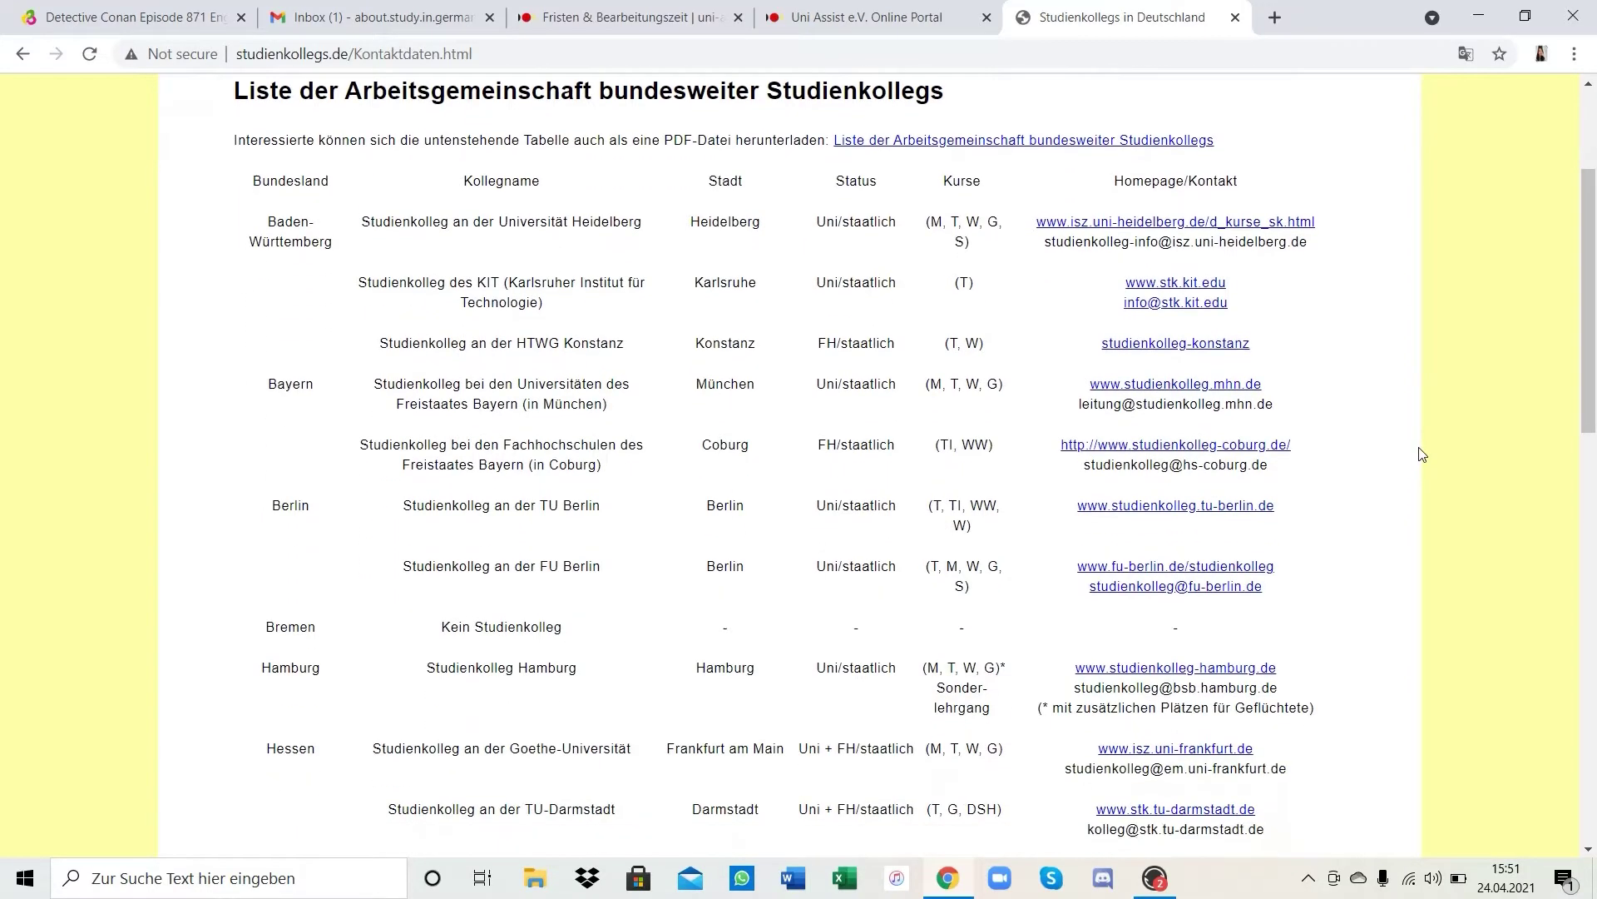
scroll(1422, 455, "down", 5)
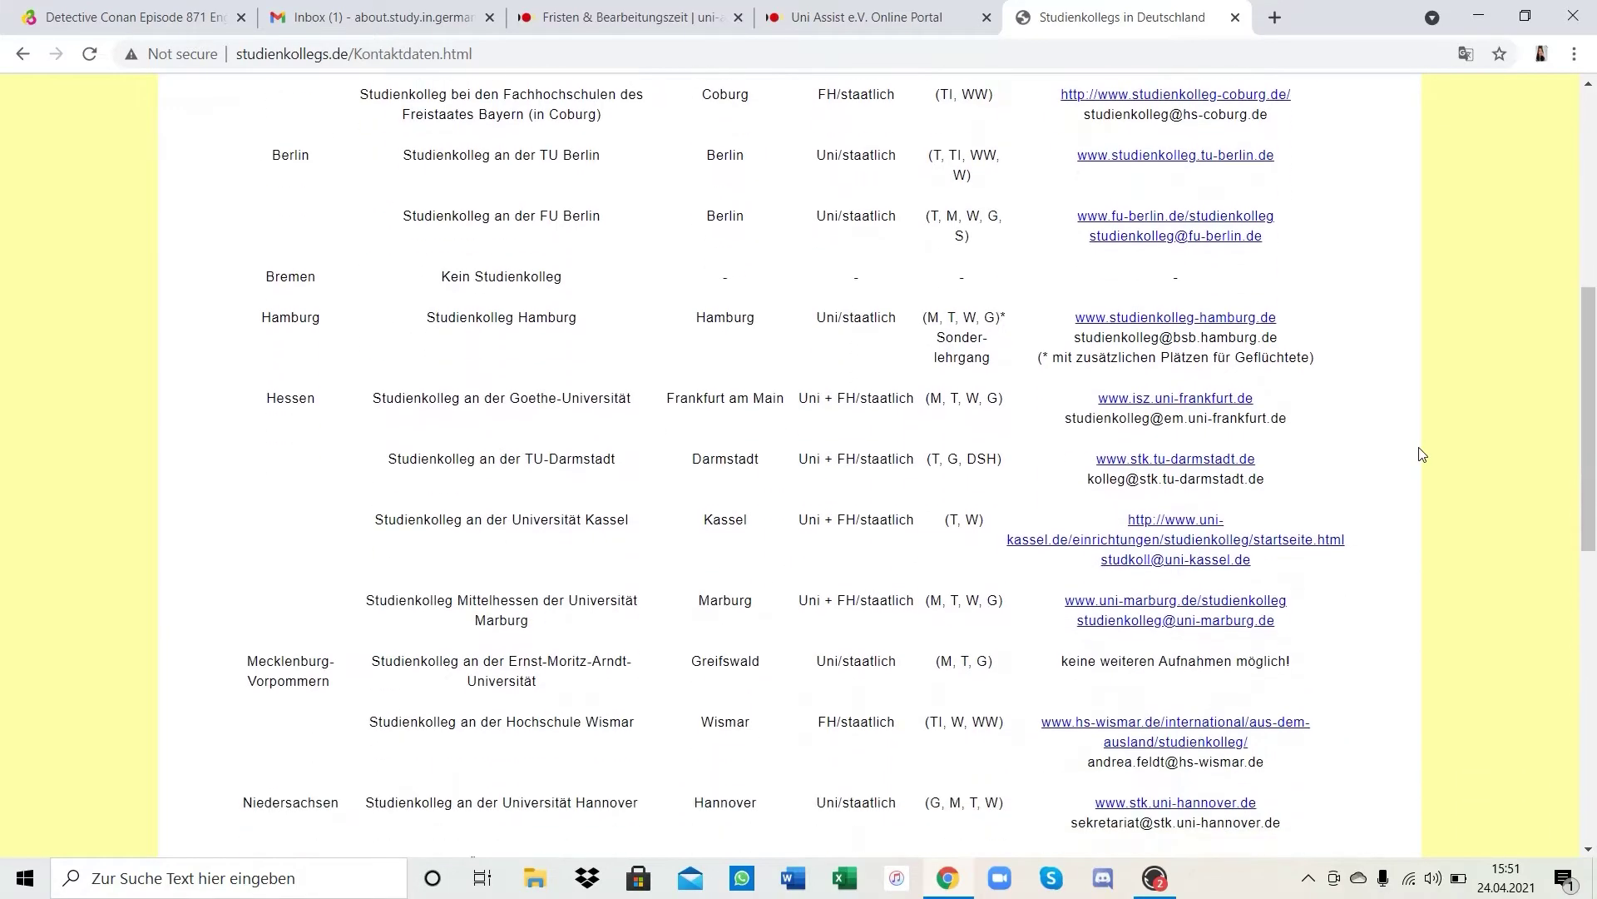
scroll(1422, 455, "down", 4)
scroll(1422, 454, "down", 6)
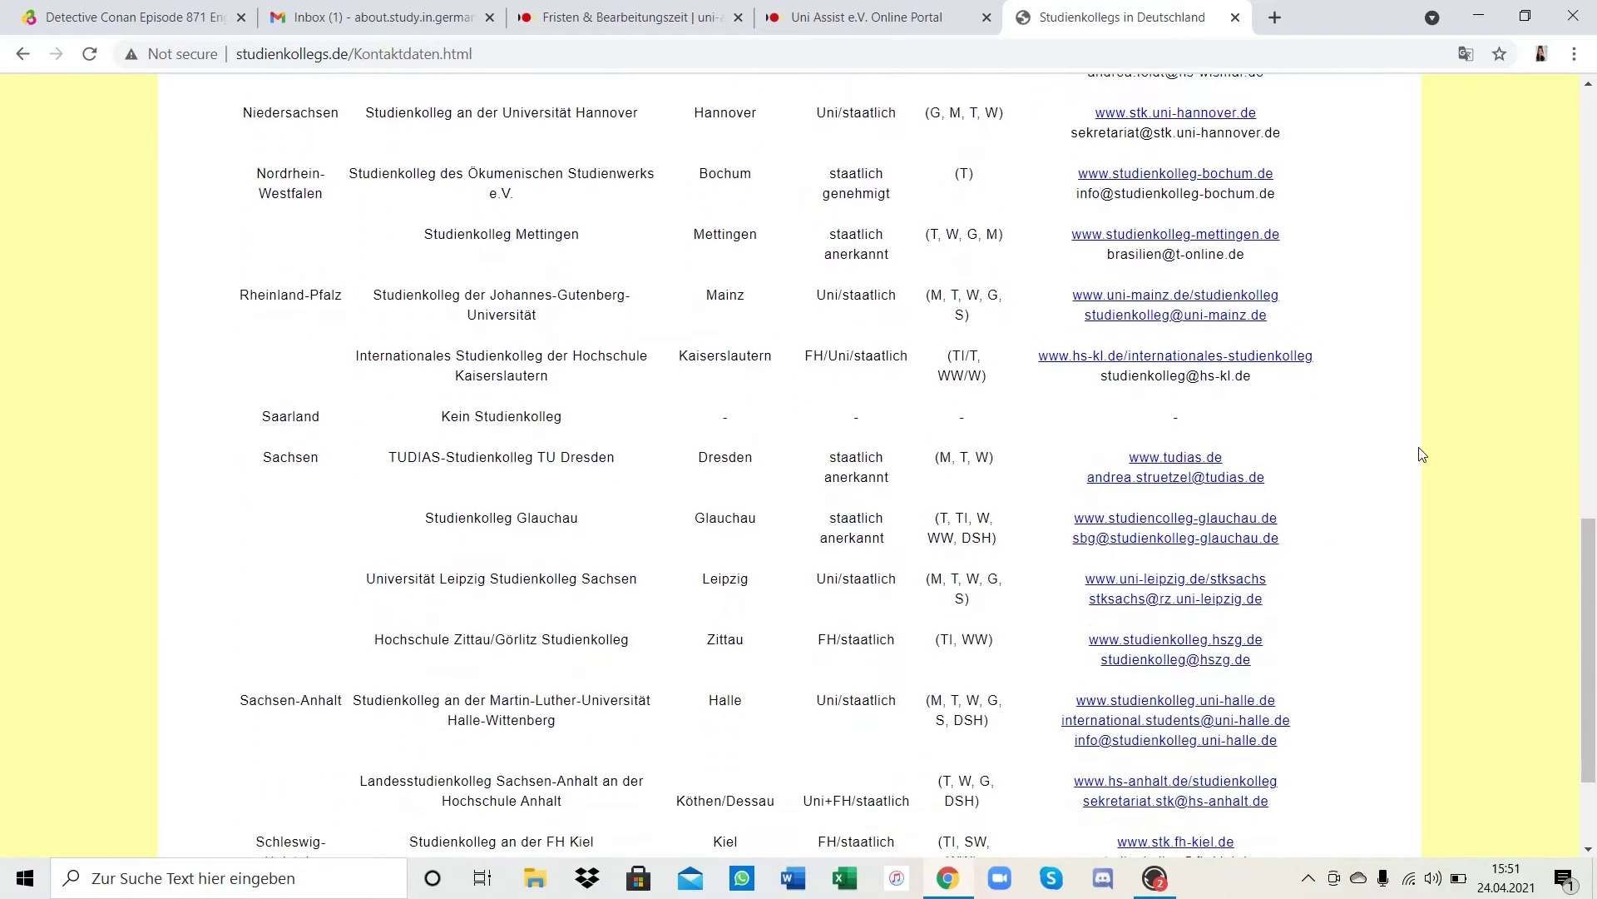
scroll(1422, 454, "down", 3)
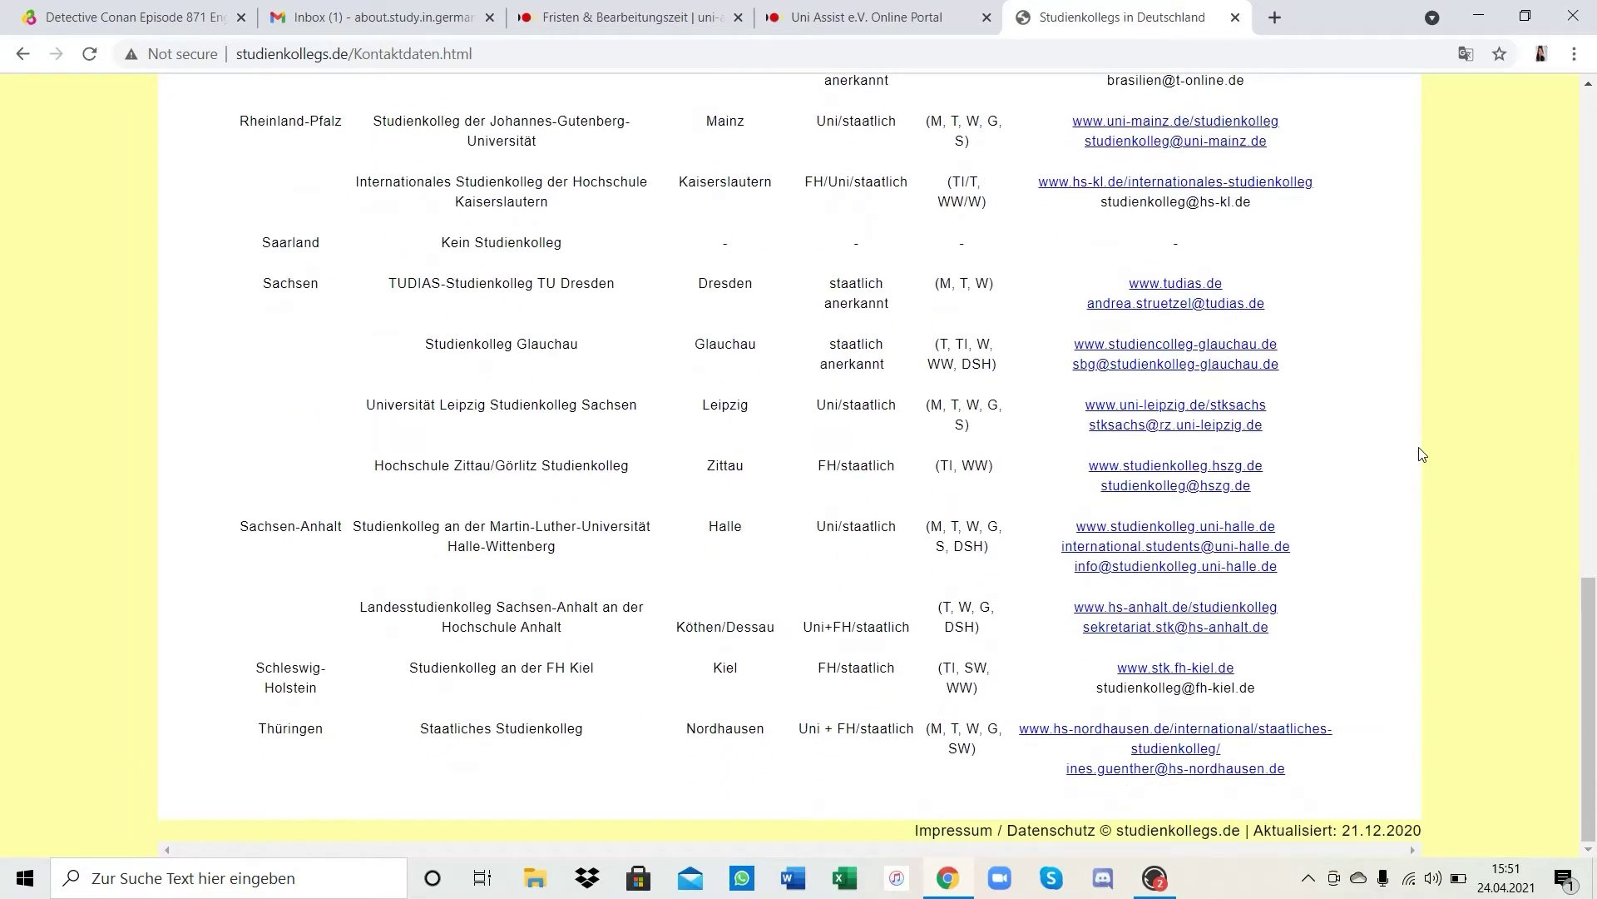
scroll(1422, 454, "up", 9)
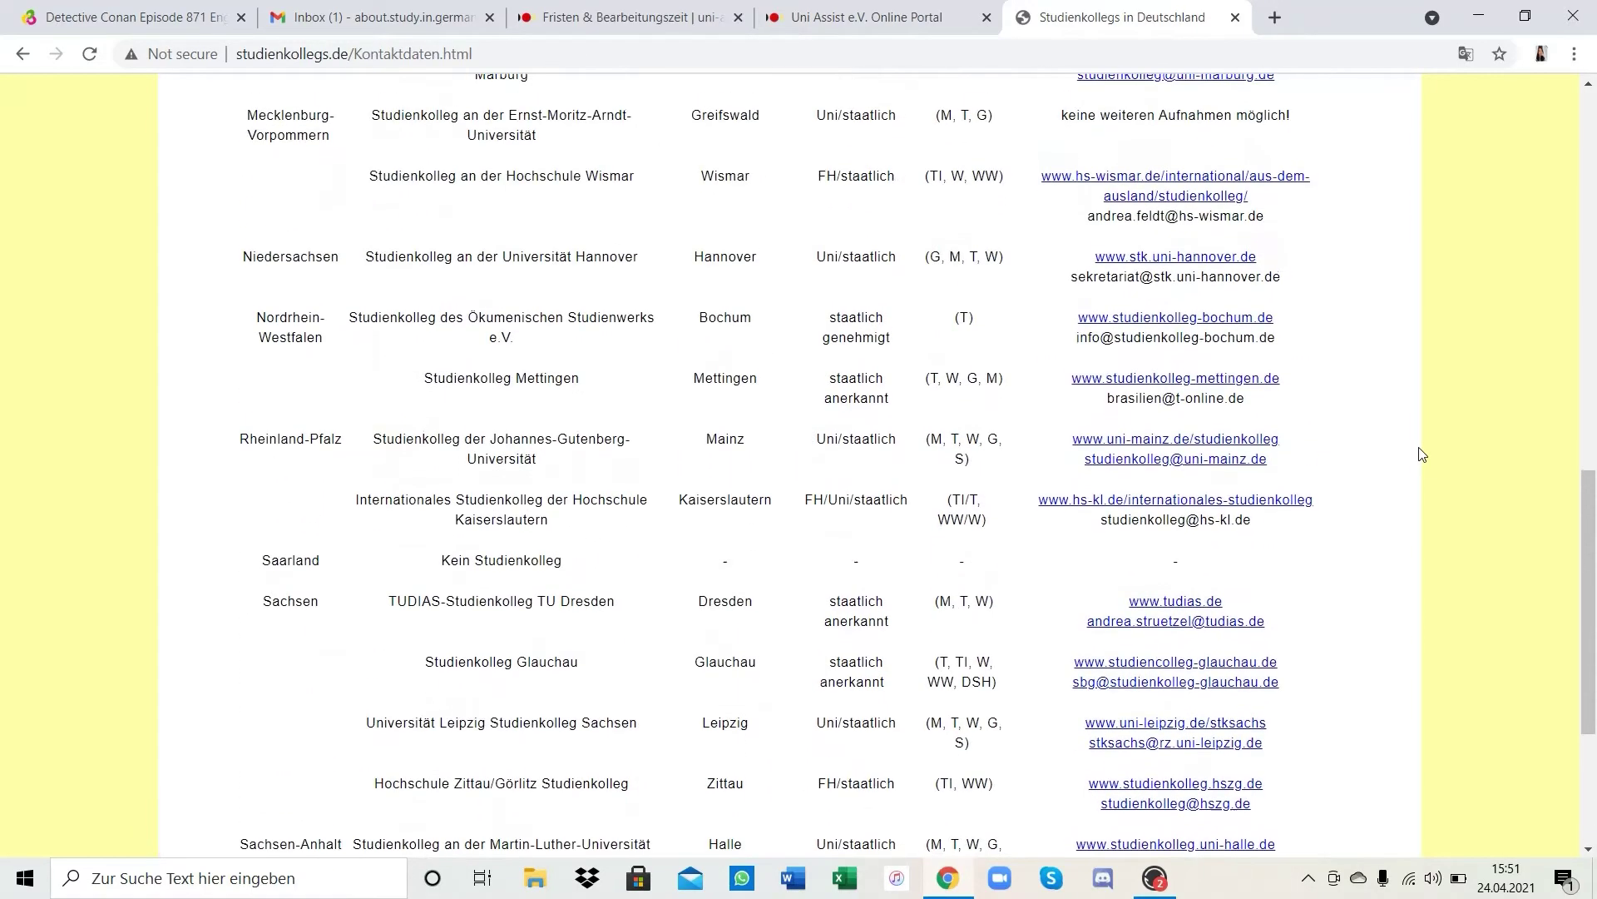
scroll(1422, 455, "up", 11)
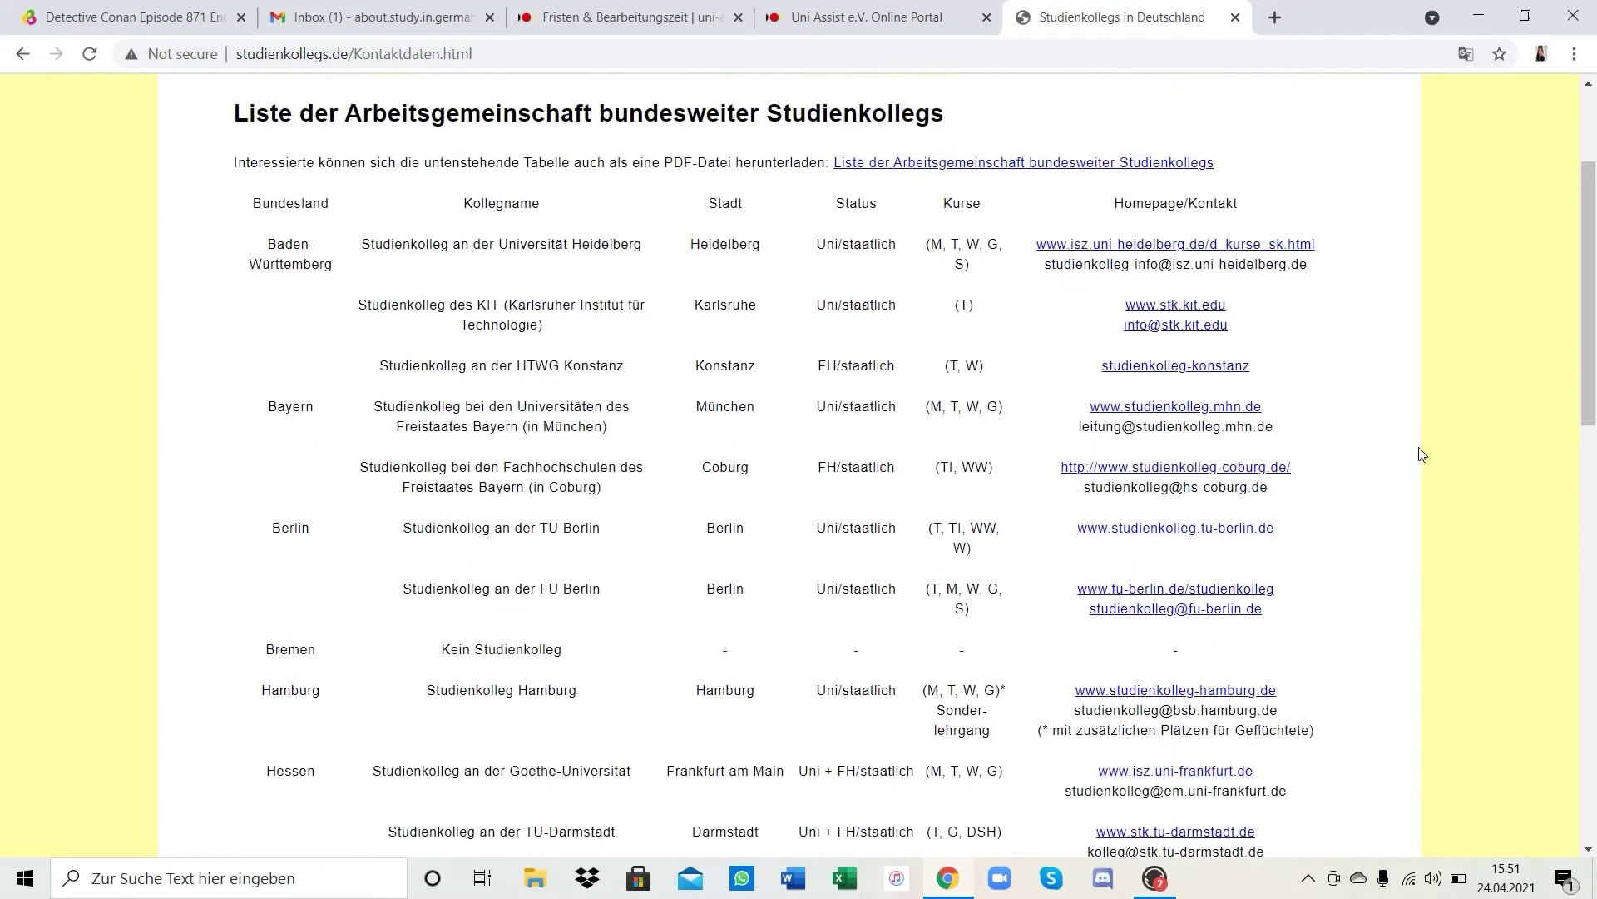
scroll(1422, 454, "up", 1)
scroll(1422, 454, "down", 2)
scroll(1422, 455, "up", 2)
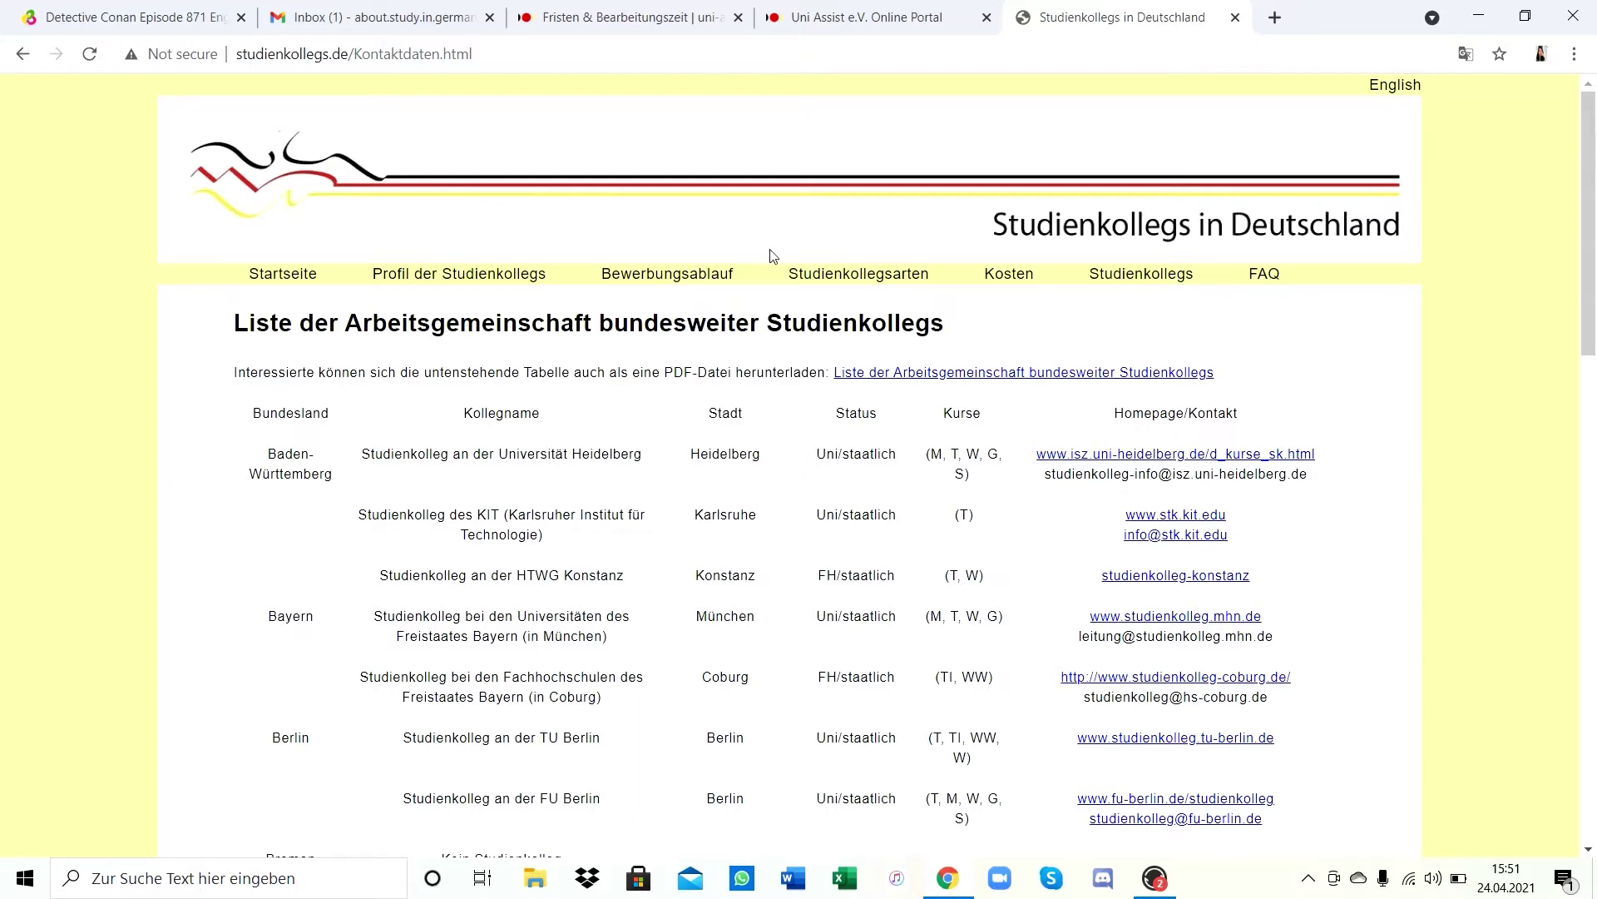
Go to the uni-assist website's home page and look through its Schnelleinstieg topics
left_click(796, 21)
left_click(630, 21)
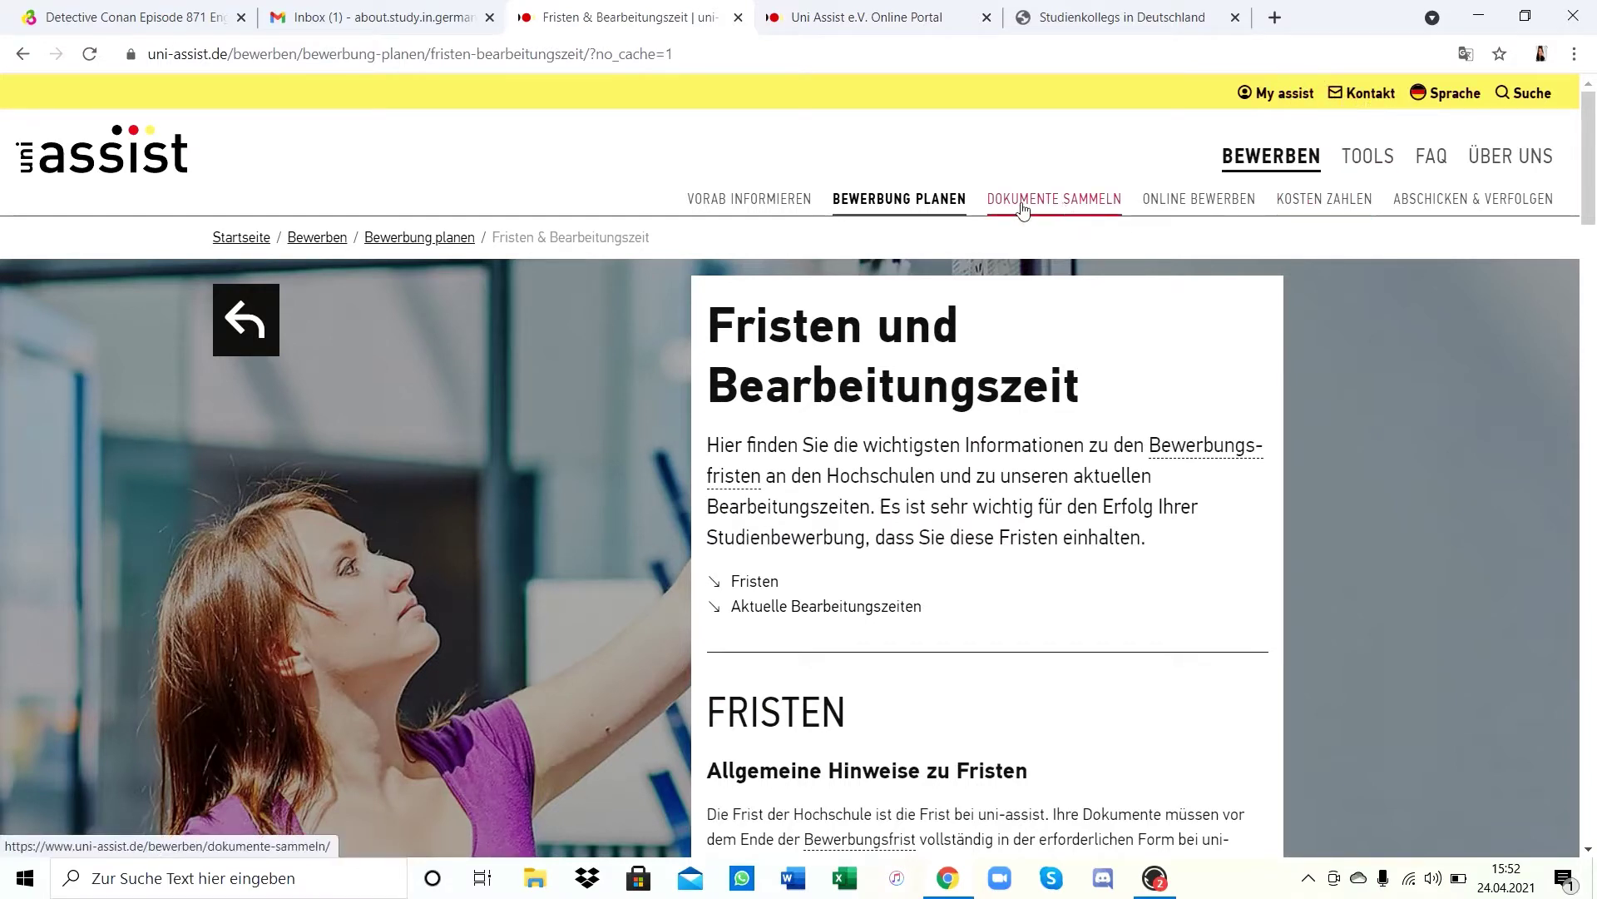
left_click(259, 241)
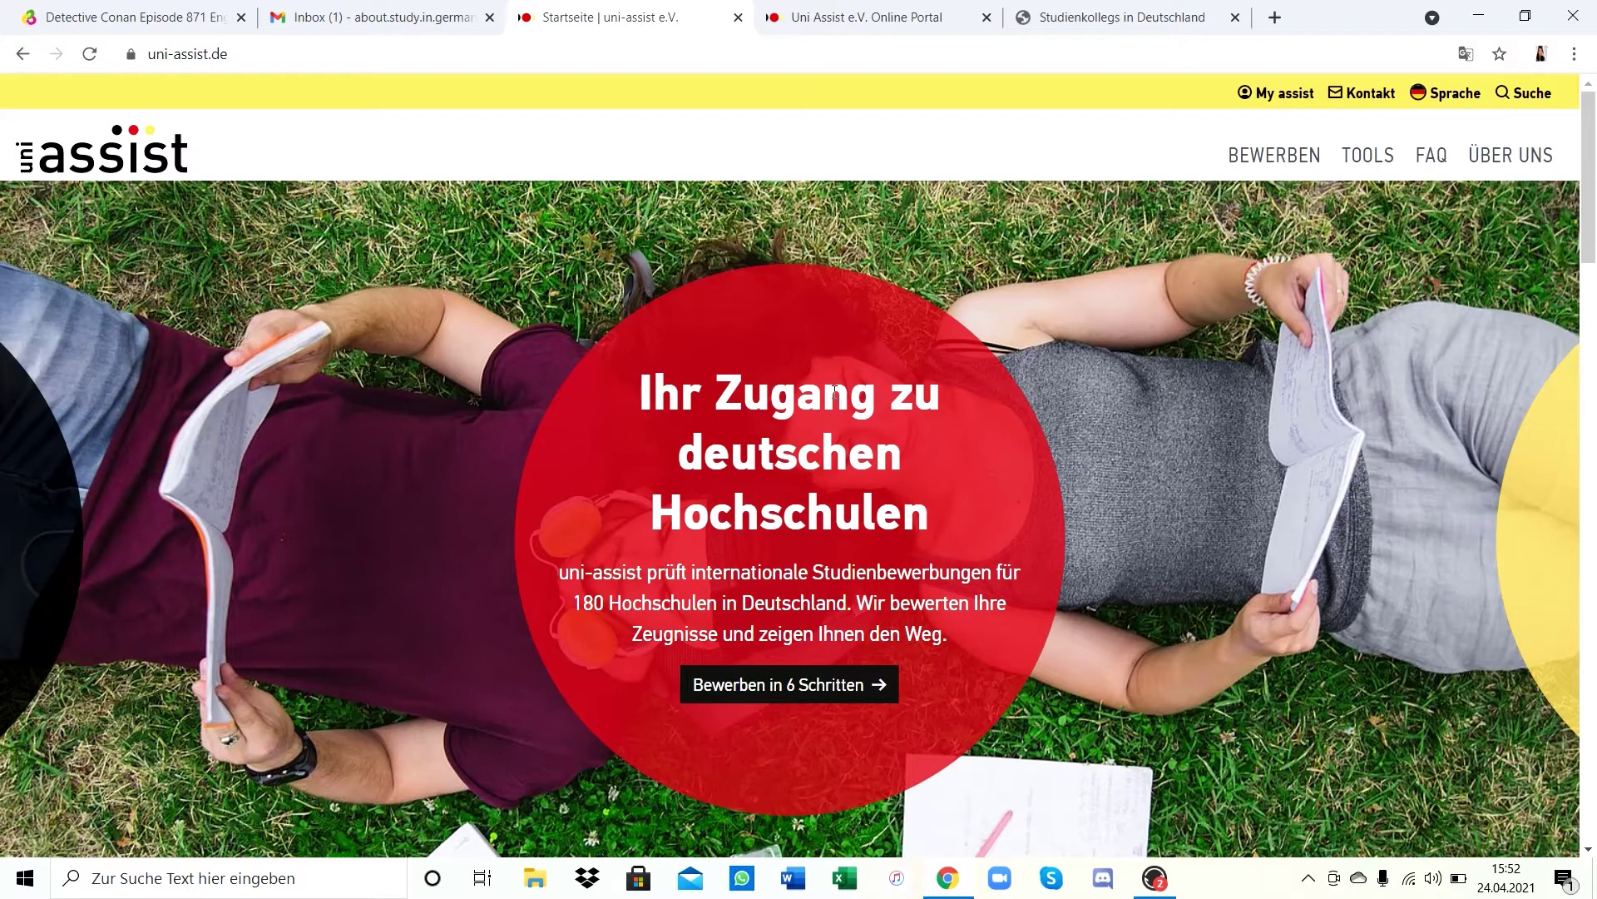
scroll(835, 391, "down", 9)
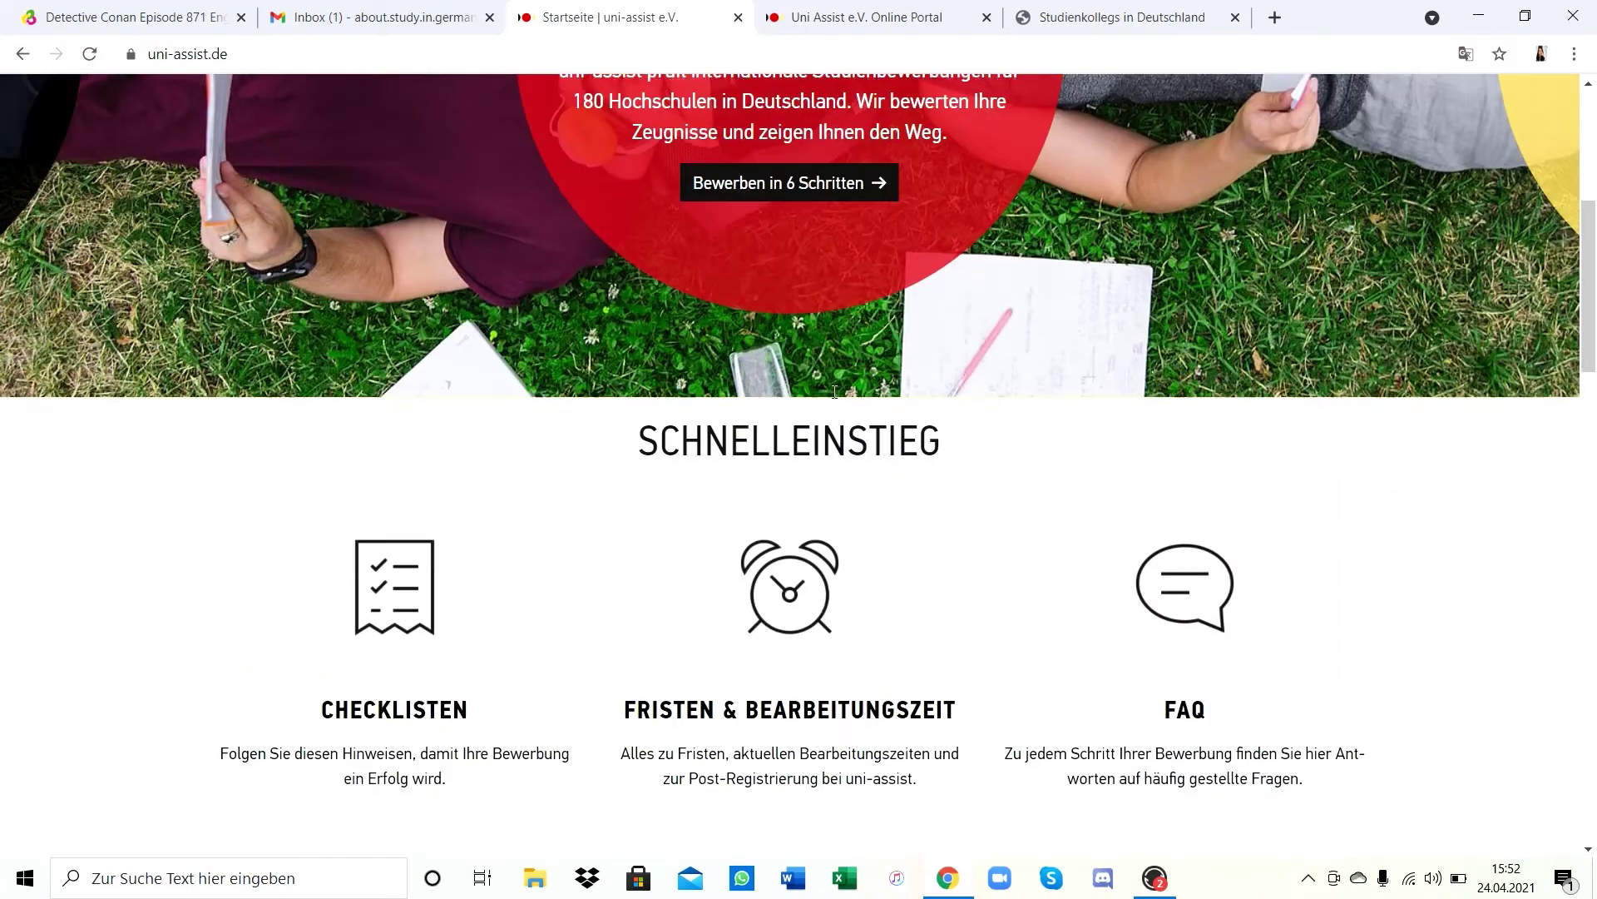
scroll(835, 391, "down", 2)
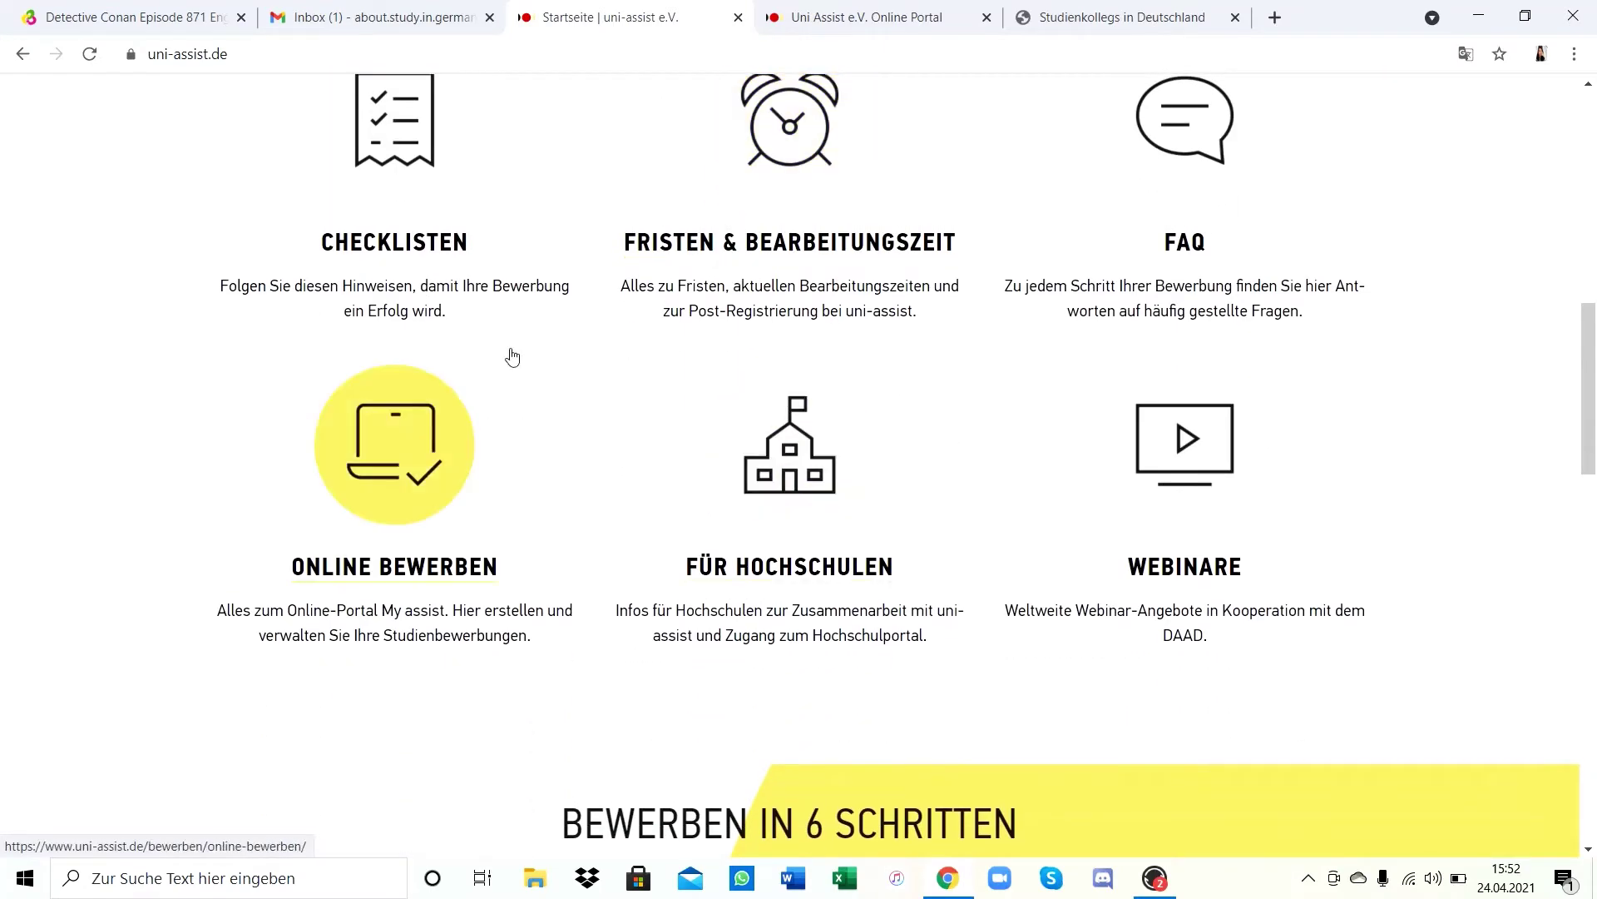
scroll(484, 348, "up", 1)
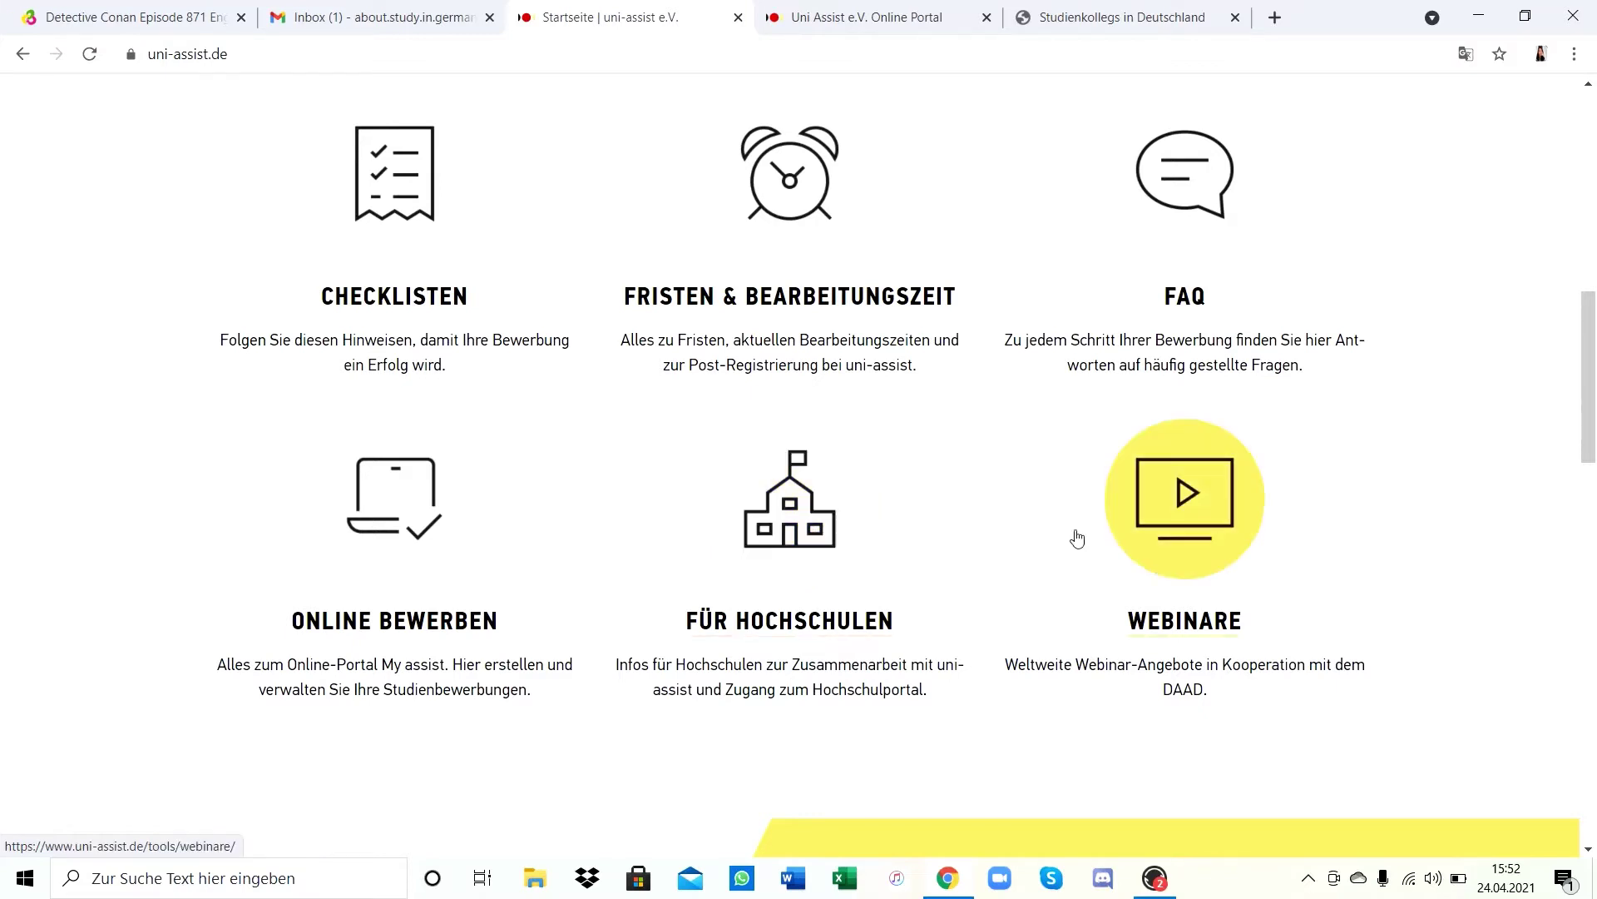
scroll(1192, 567, "up", 1)
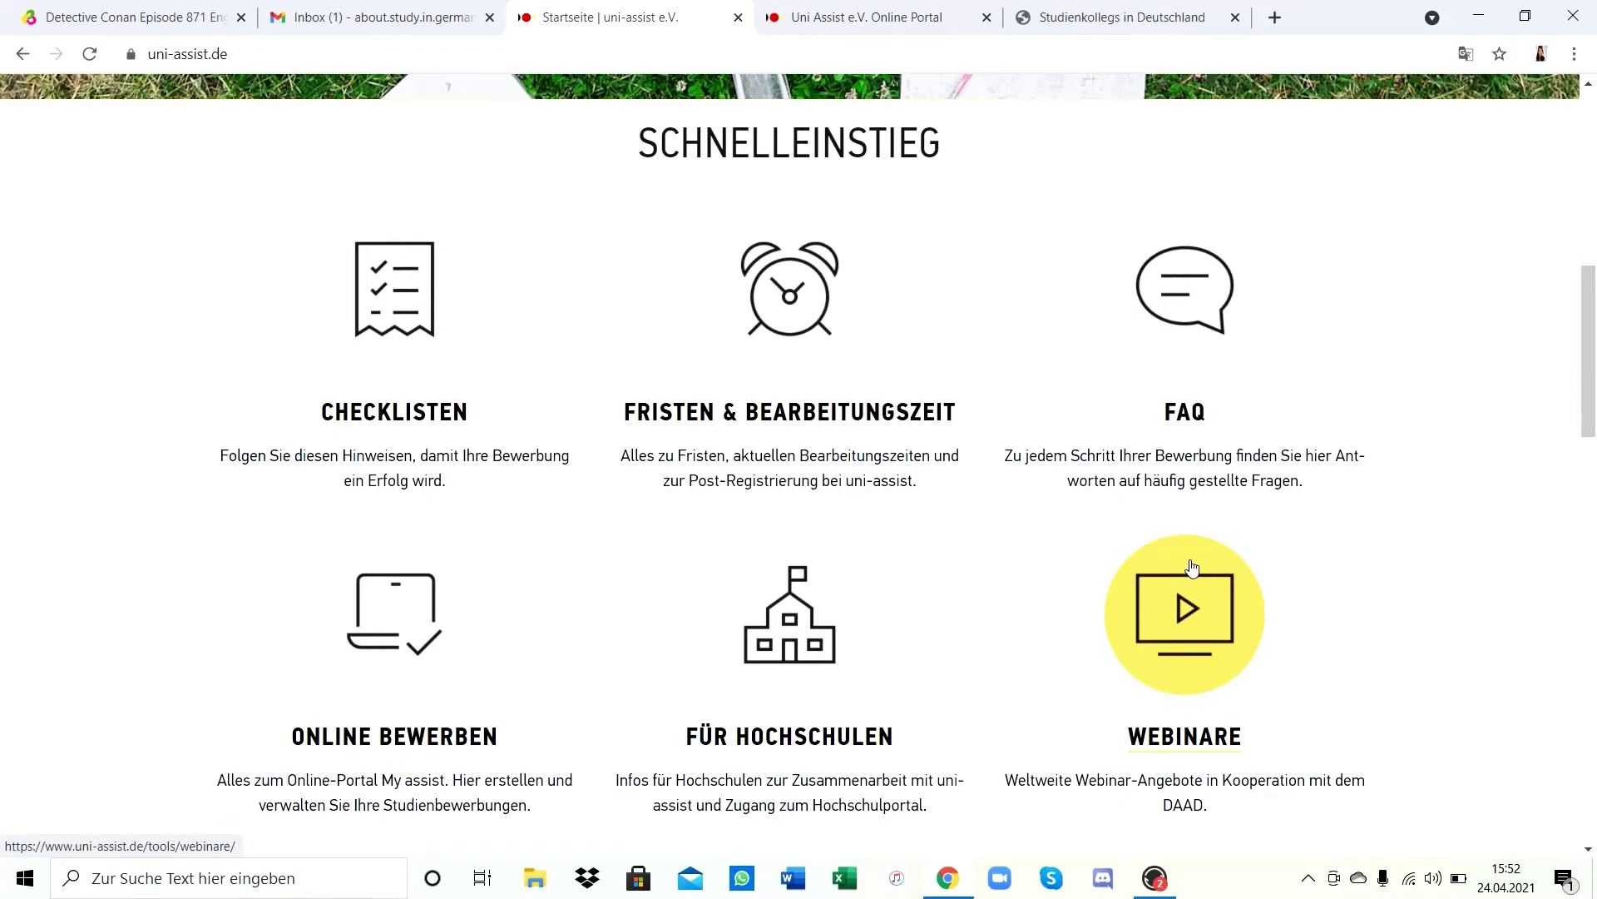
scroll(1191, 567, "up", 9)
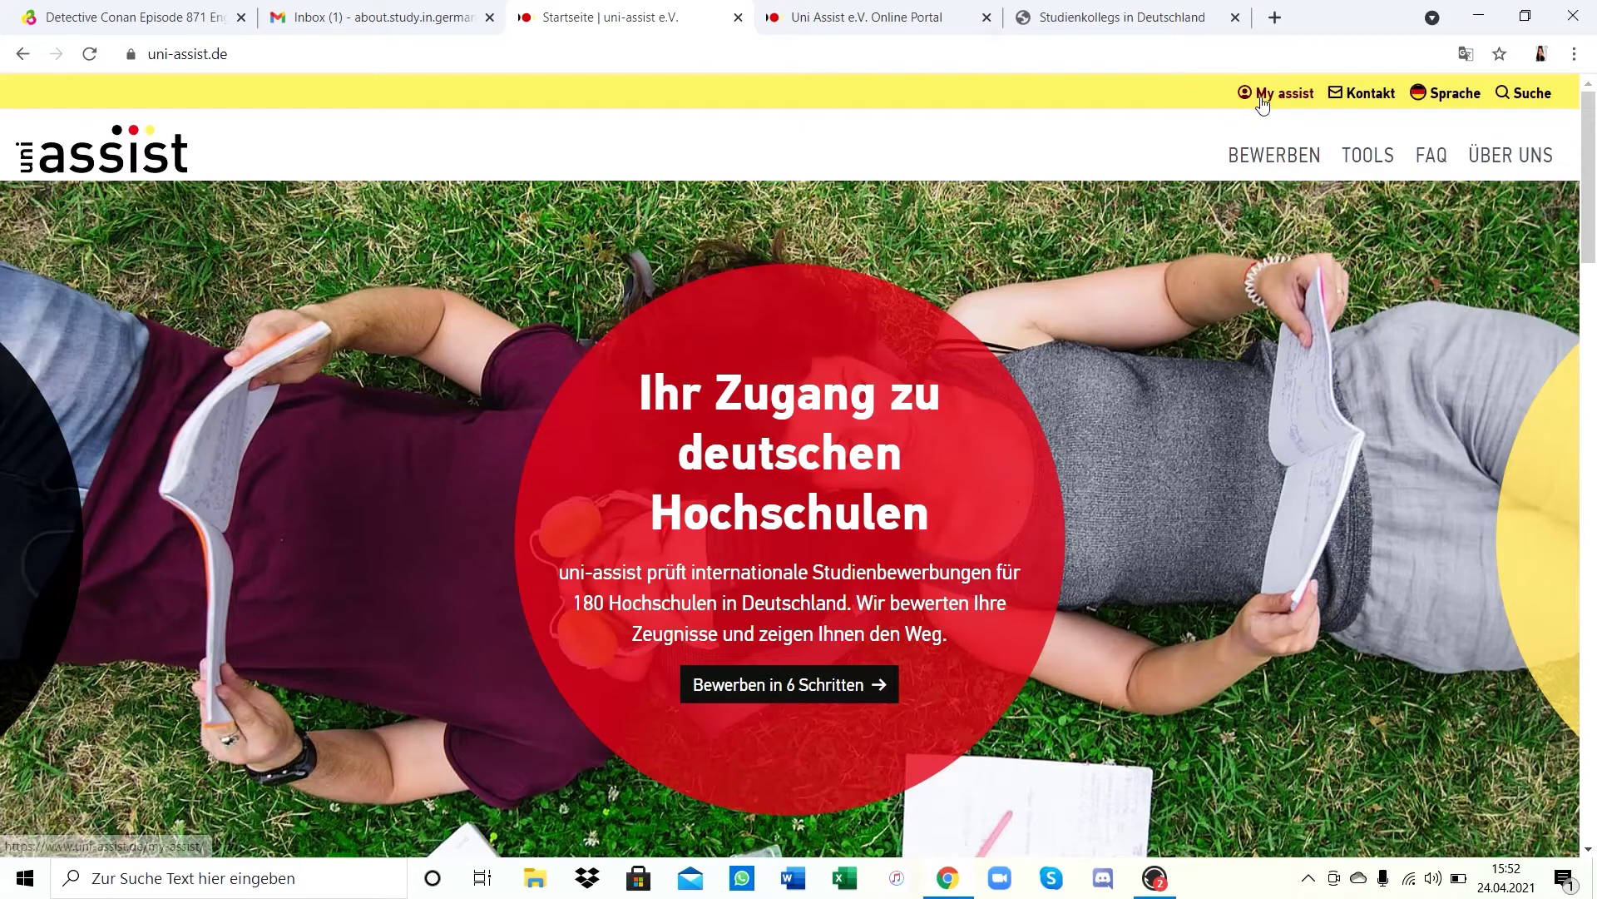
Open the My assist portal and bring up the registration form for a new account
left_click(1260, 107)
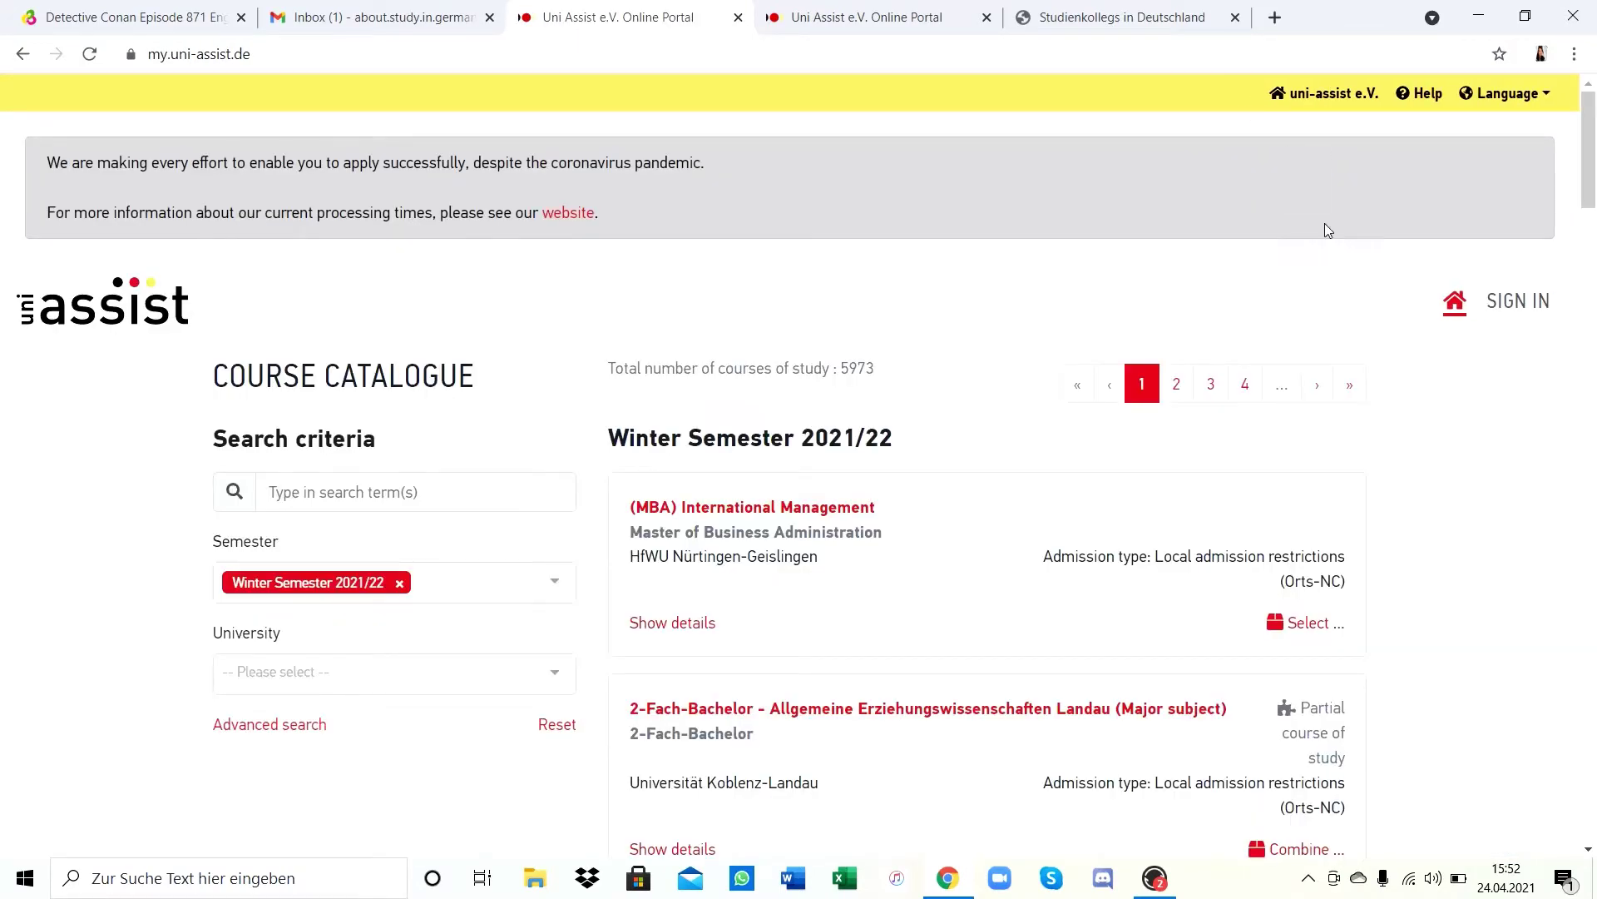
left_click(1496, 316)
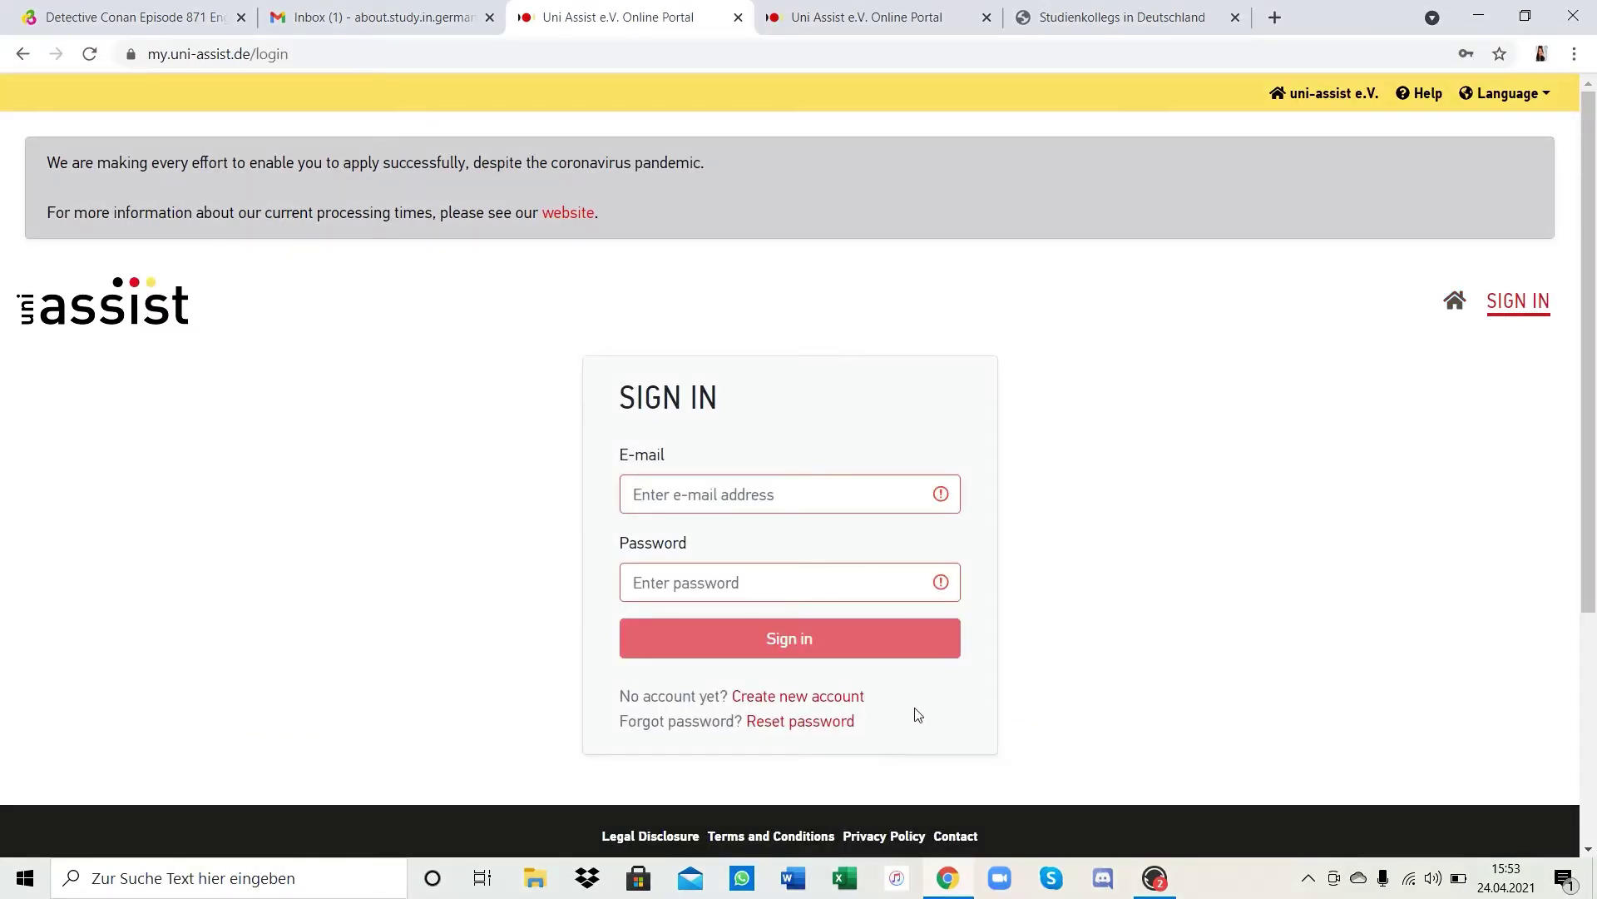
left_click(1525, 115)
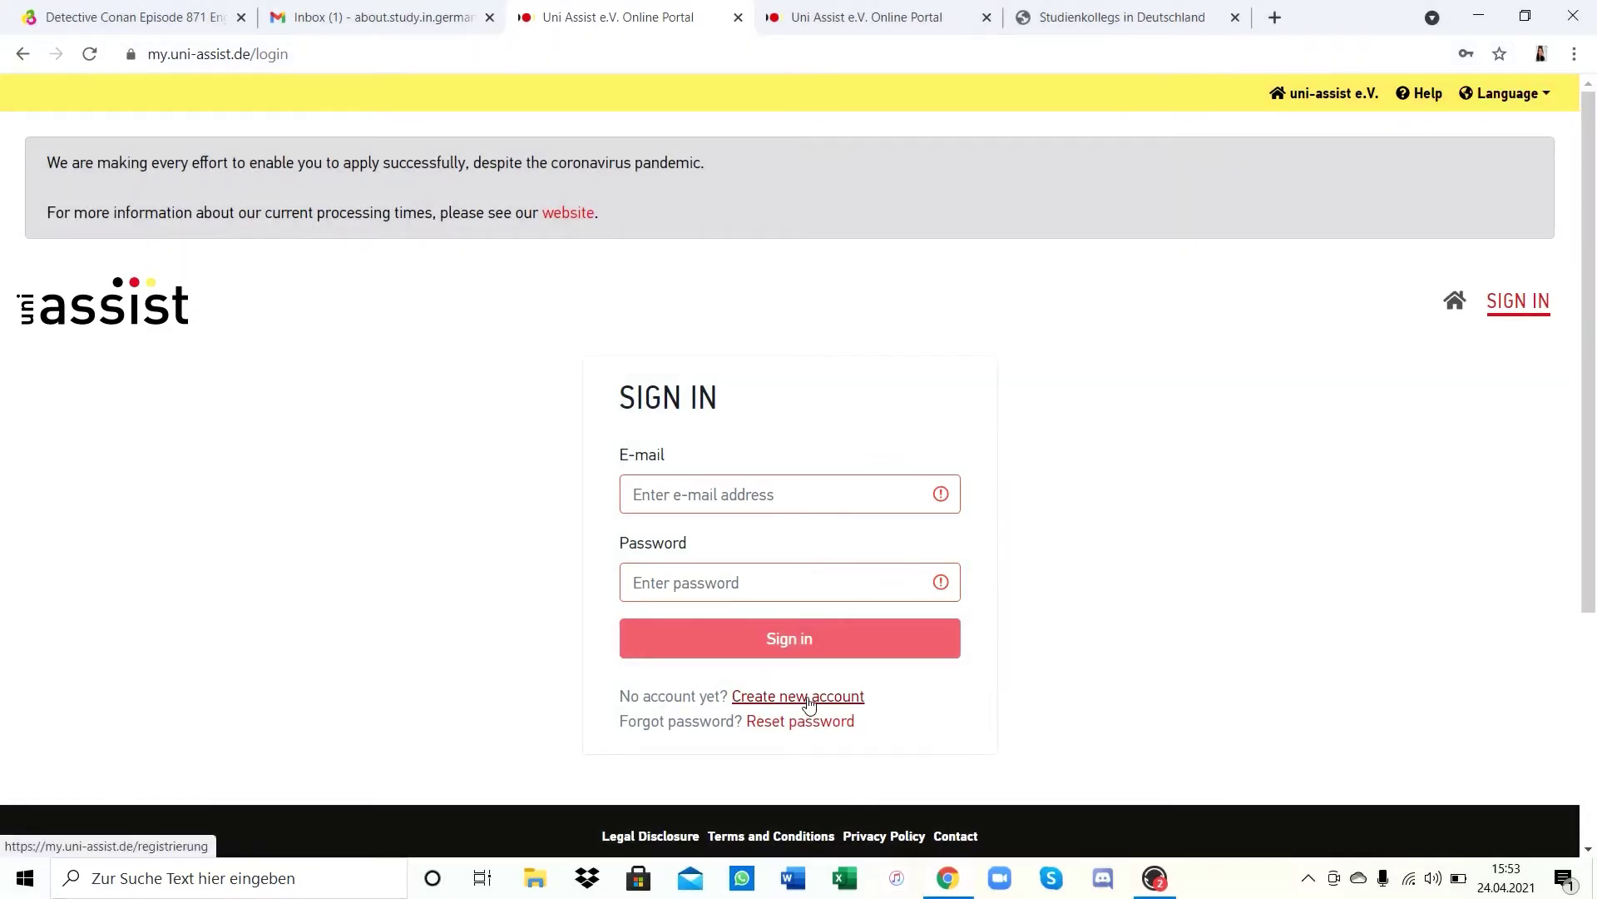
left_click(809, 699)
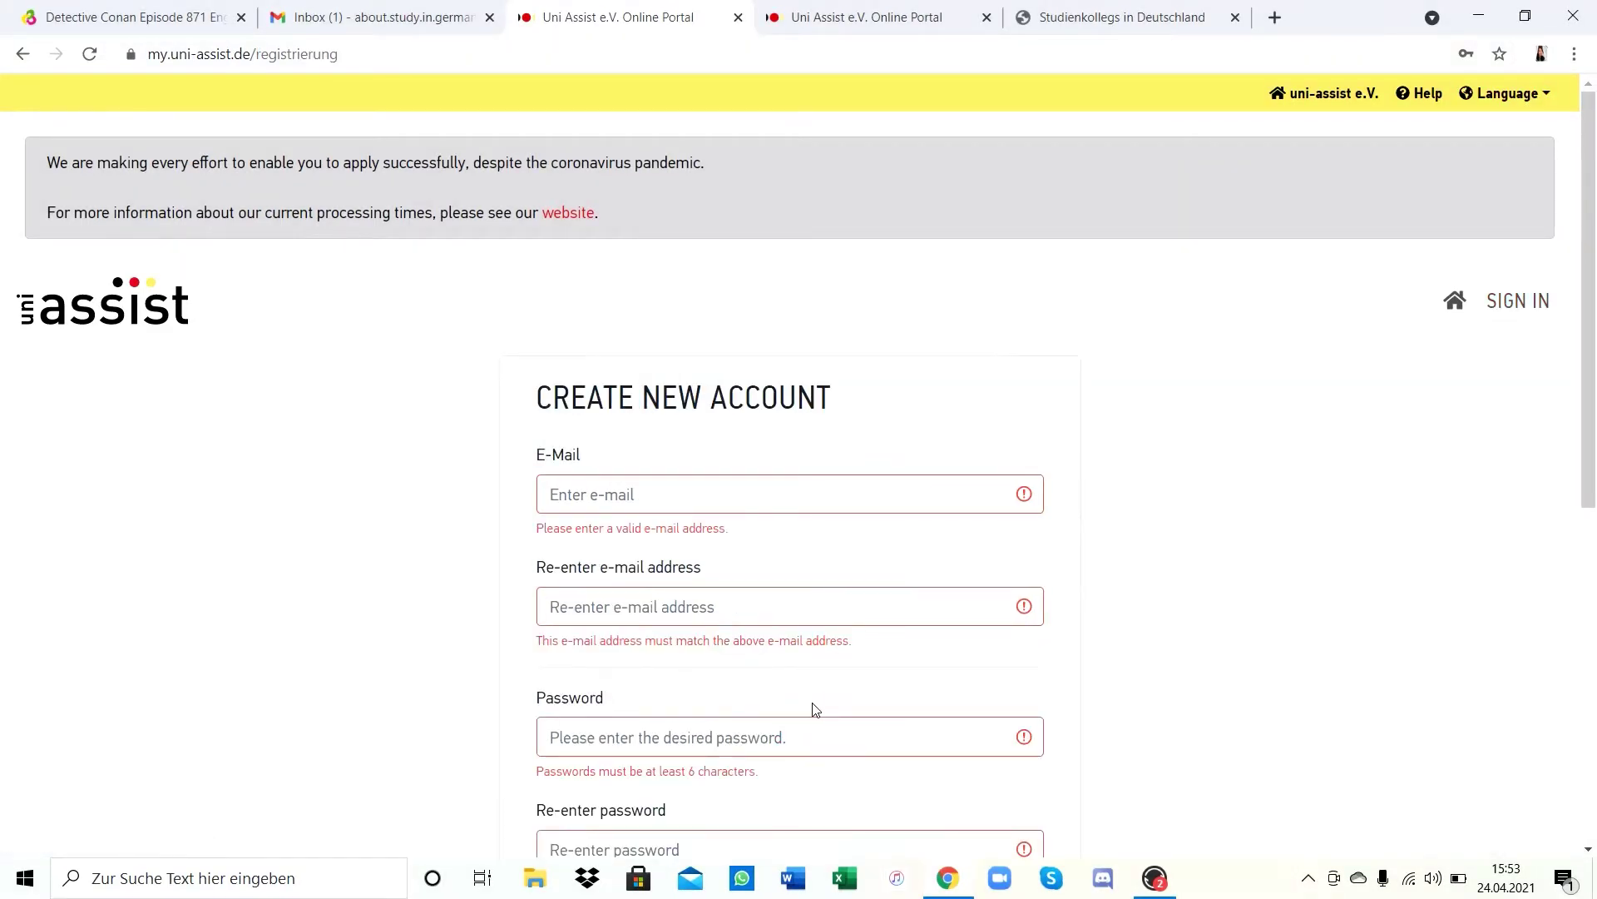
Fill in the account e-mail address and its confirmation, and enter the account password in both password fields
left_click(913, 499)
key("ctrl+v")
left_click(632, 584)
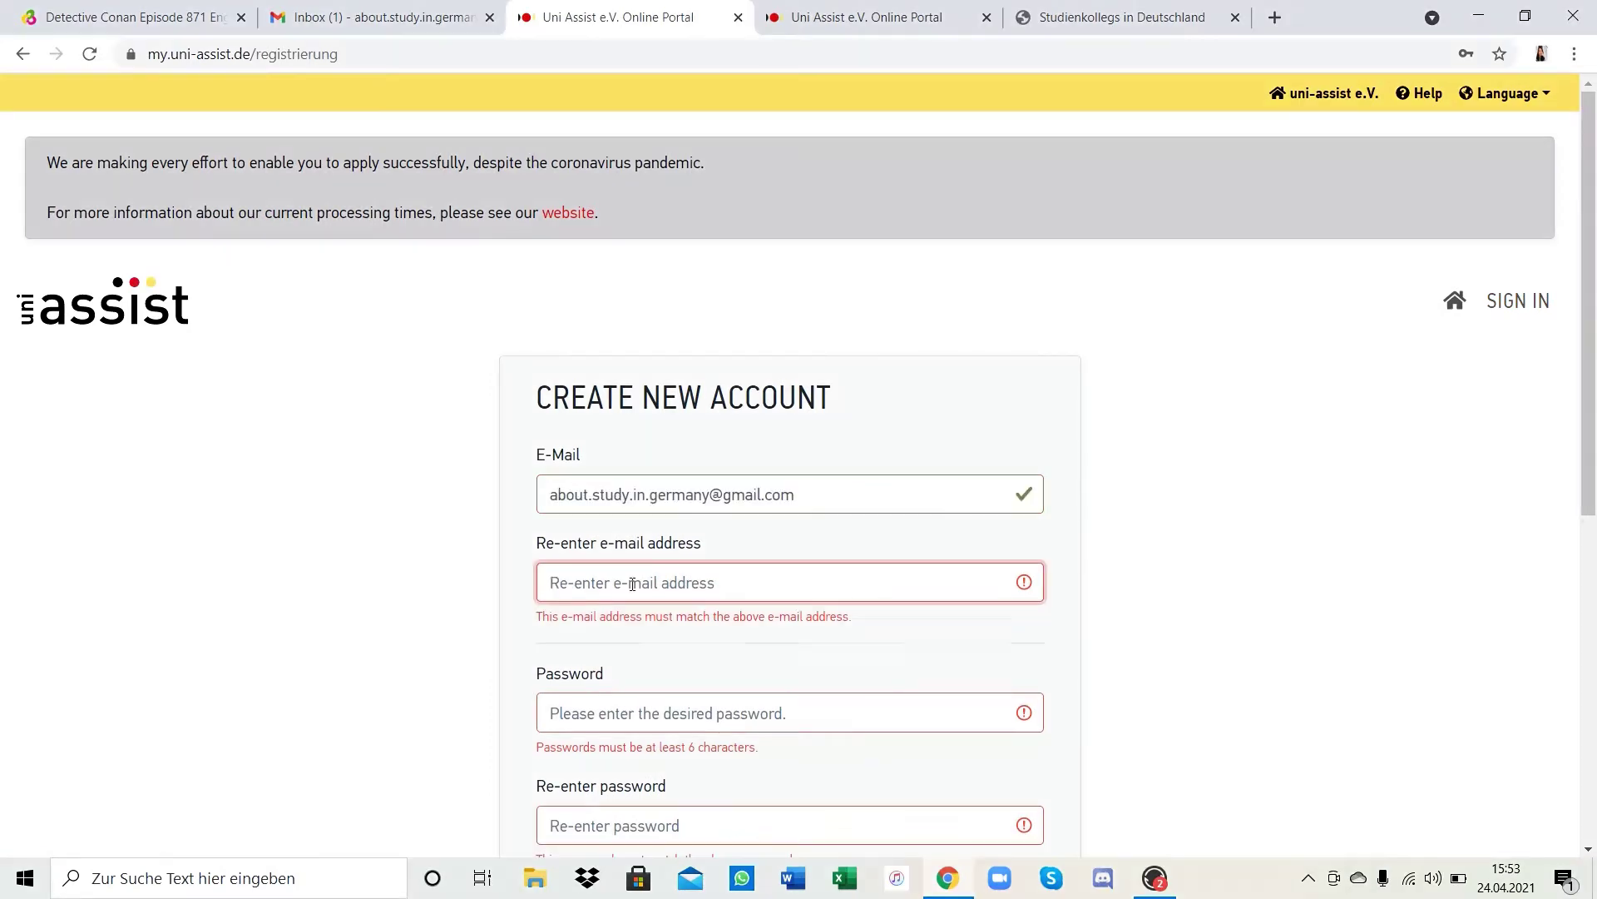
key("ctrl+v")
key("Tab")
type("********")
left_click(869, 775)
type("********")
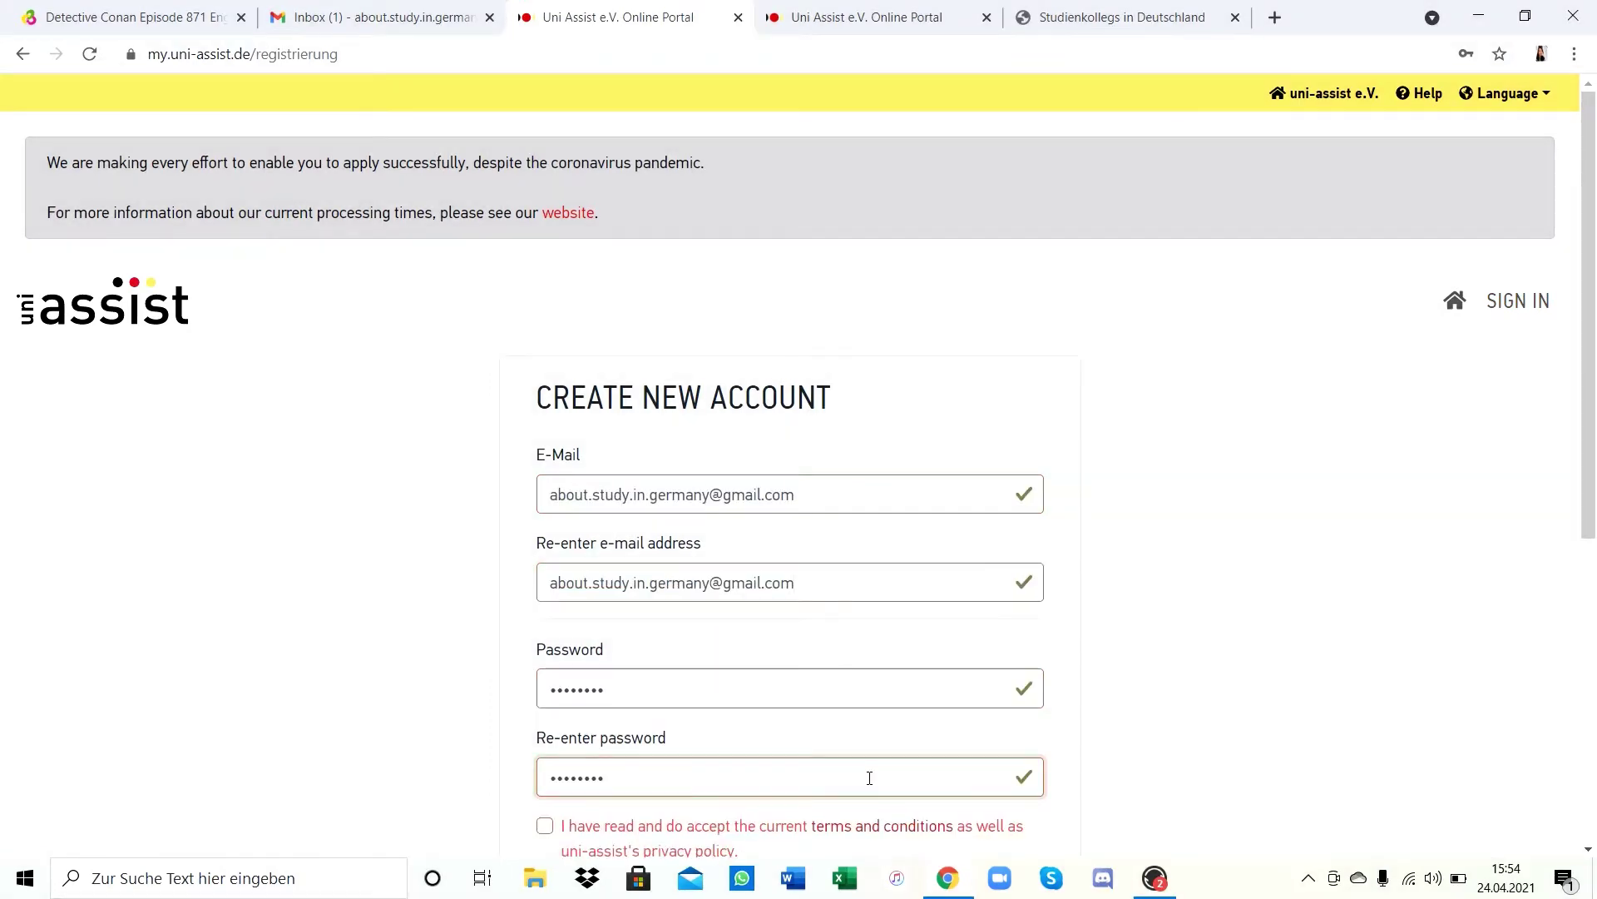
Accept the terms and conditions and privacy policy, and submit the registration to create the account
scroll(870, 778, "down", 1)
scroll(866, 772, "down", 1)
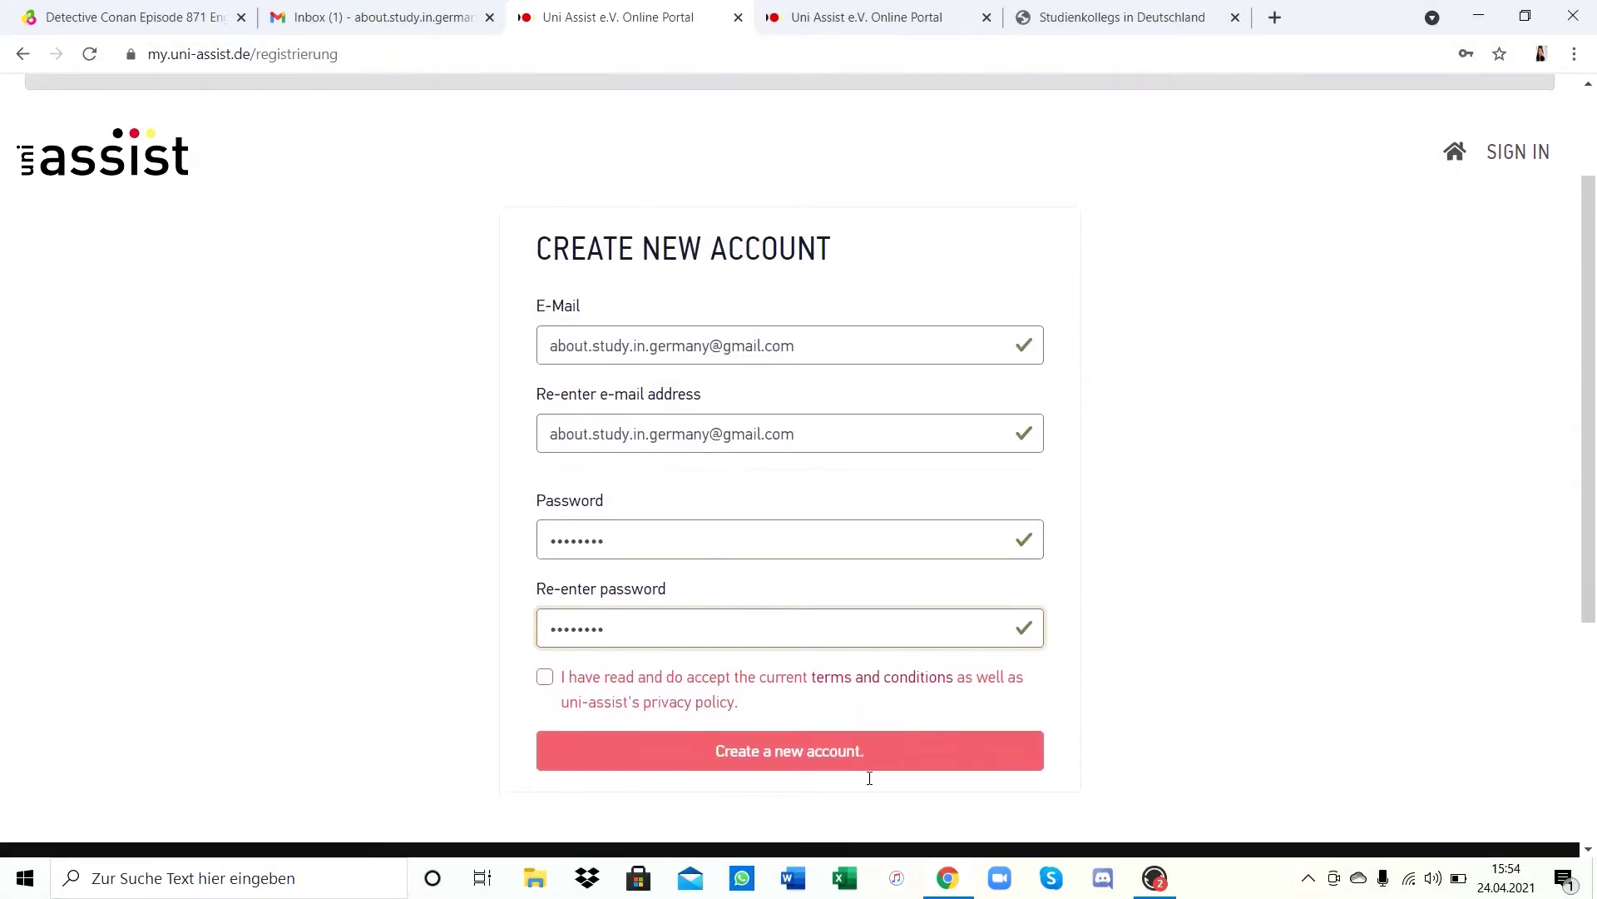
left_click(857, 749)
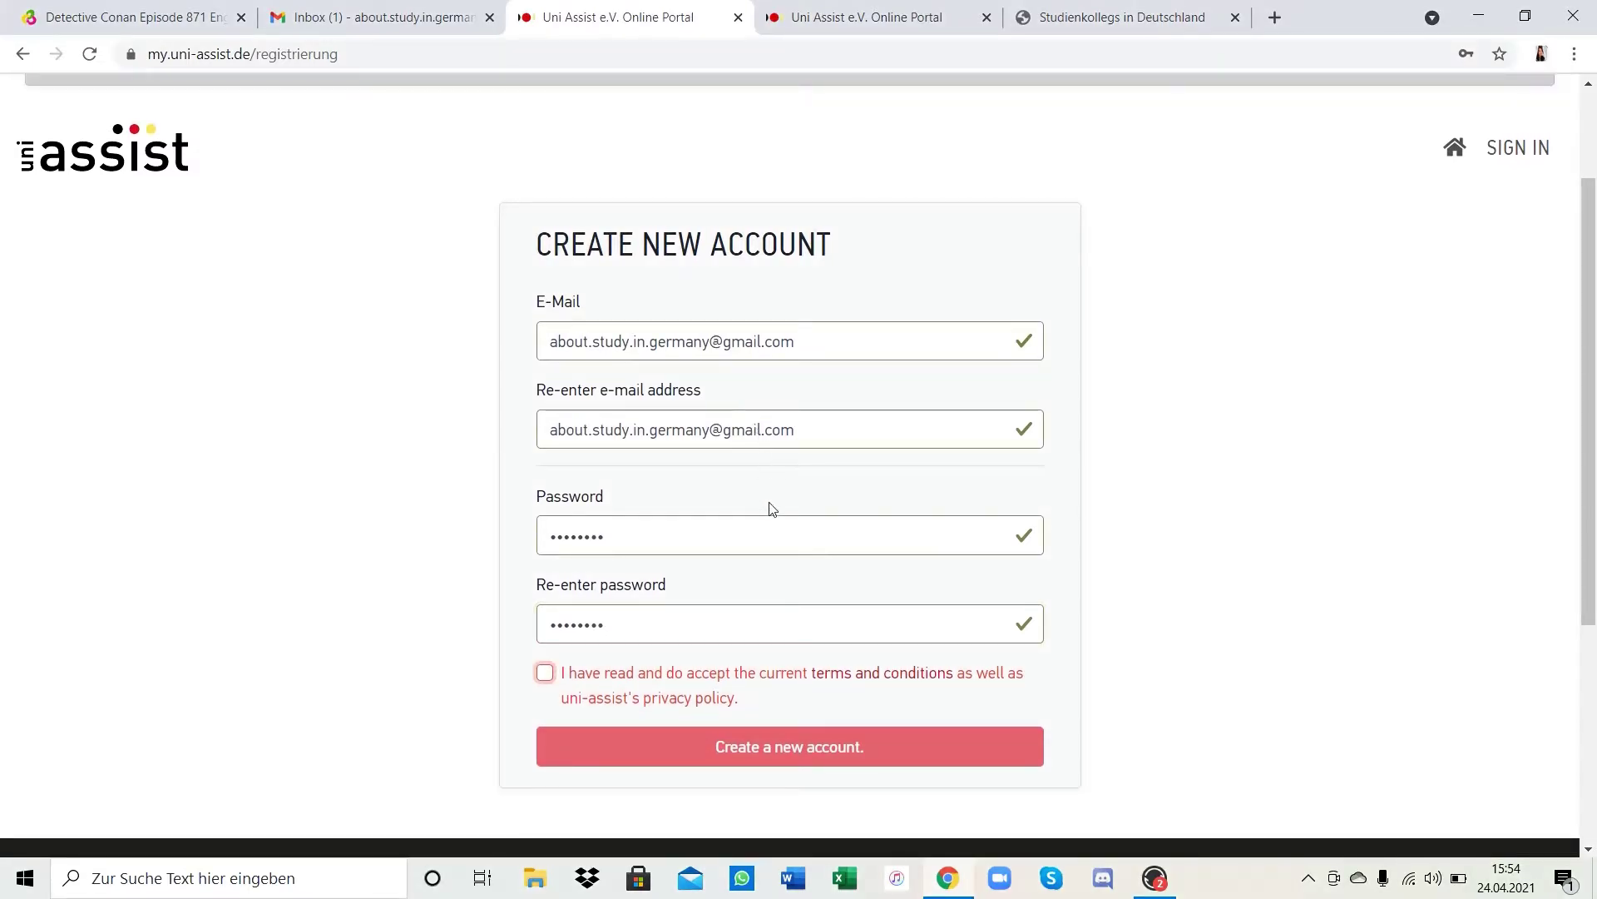
left_click(549, 676)
left_click(551, 677)
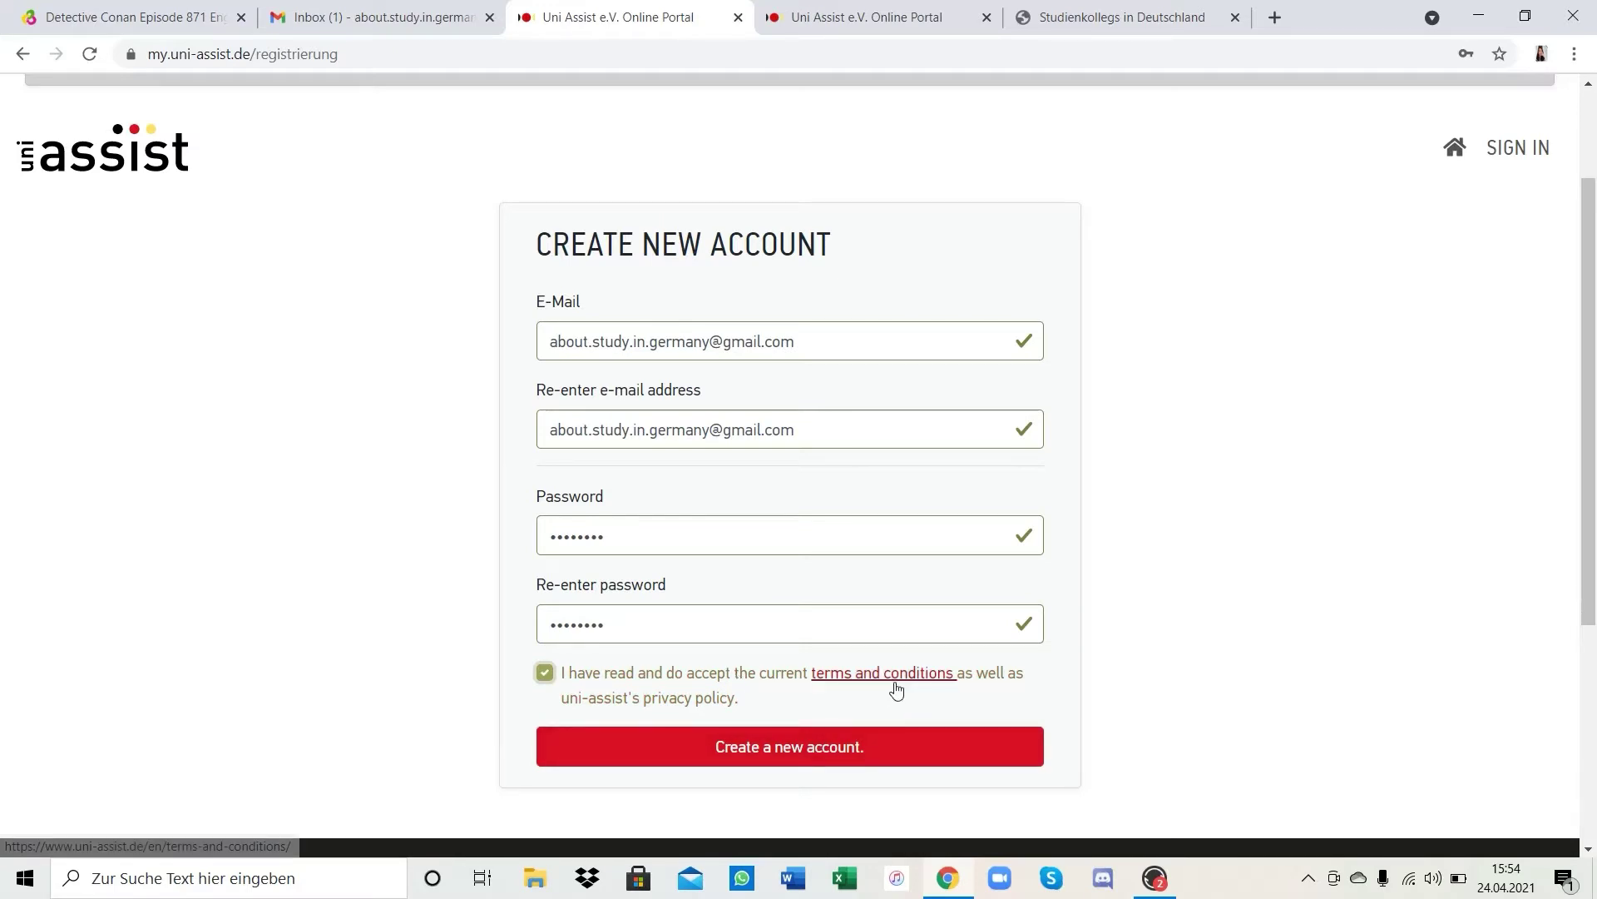
left_click(777, 753)
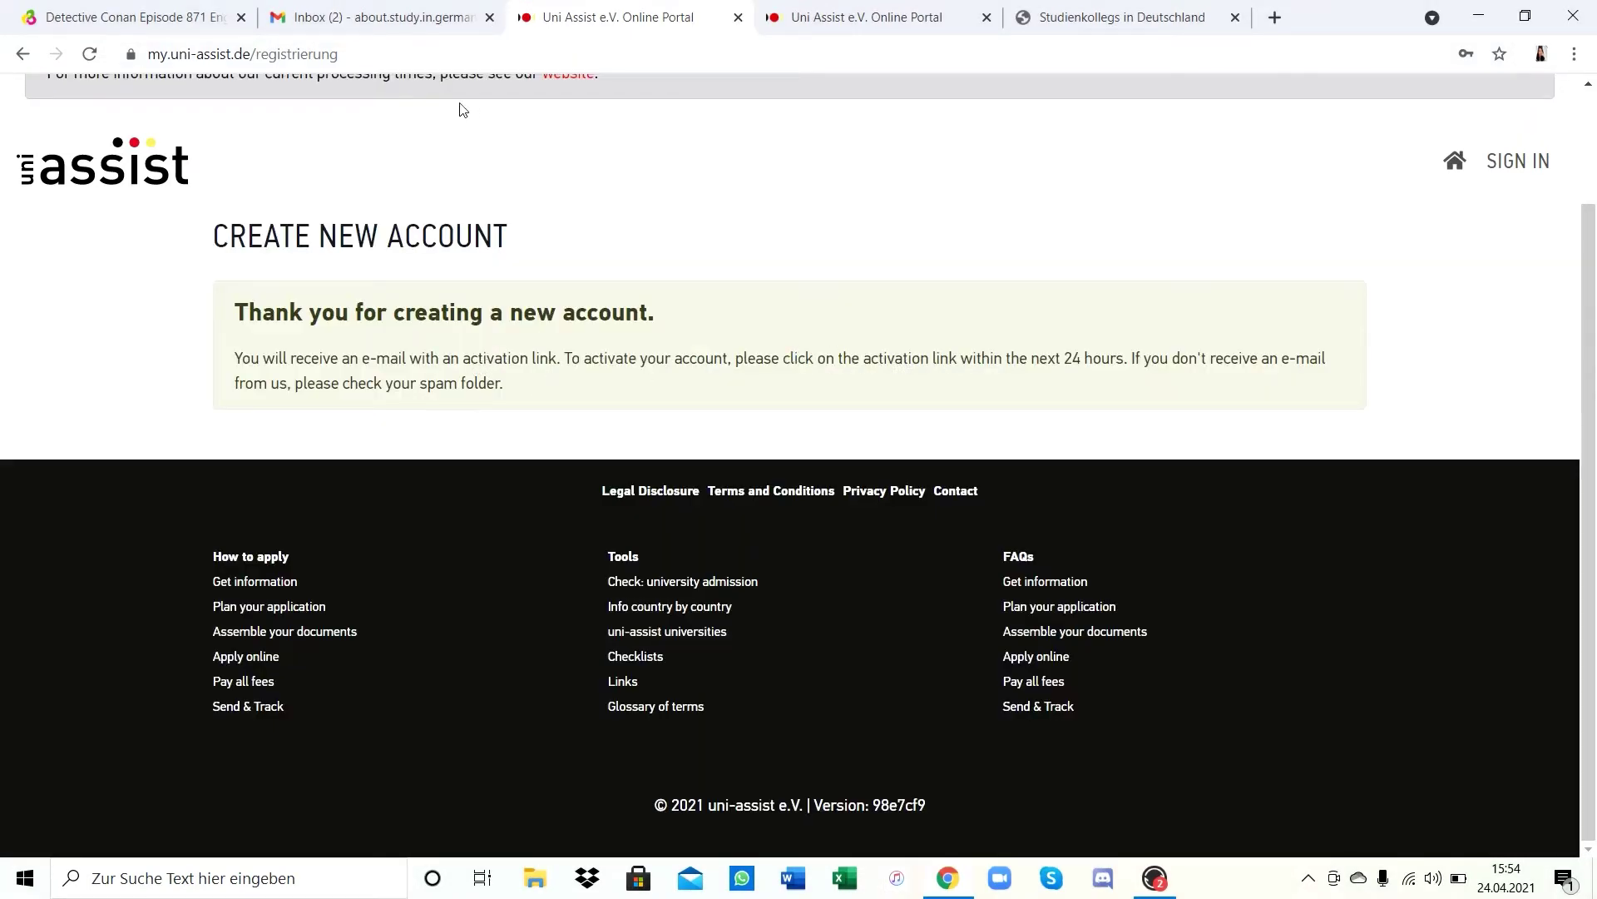
Switch to the Gmail inbox, open the uni-assist account activation e-mail and follow its activation link
left_click(398, 18)
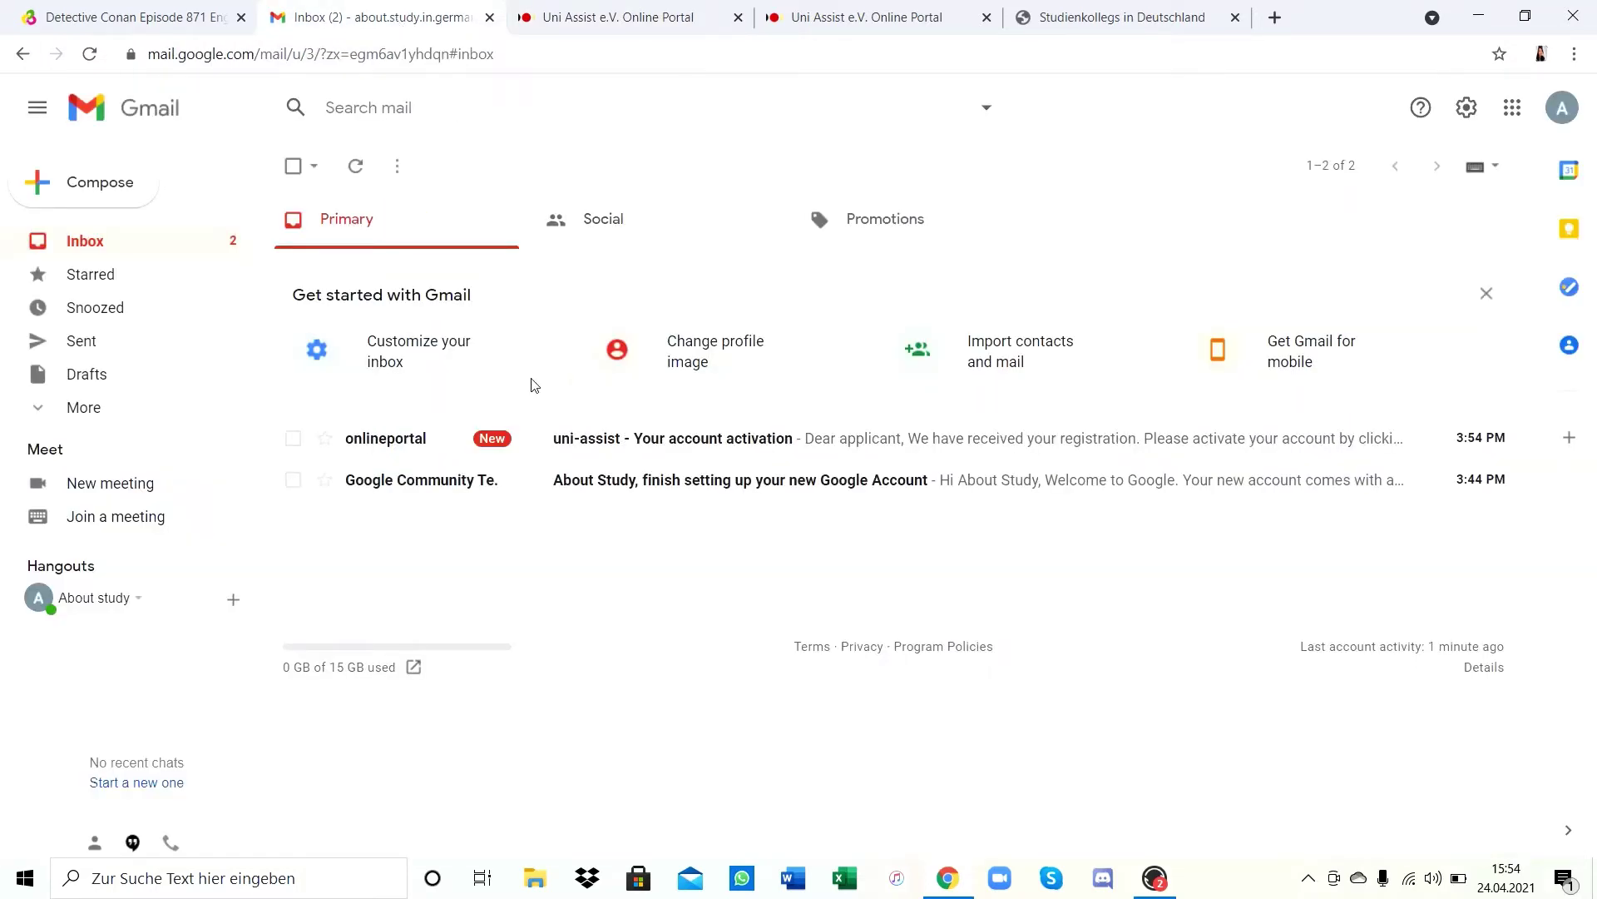
left_click(527, 442)
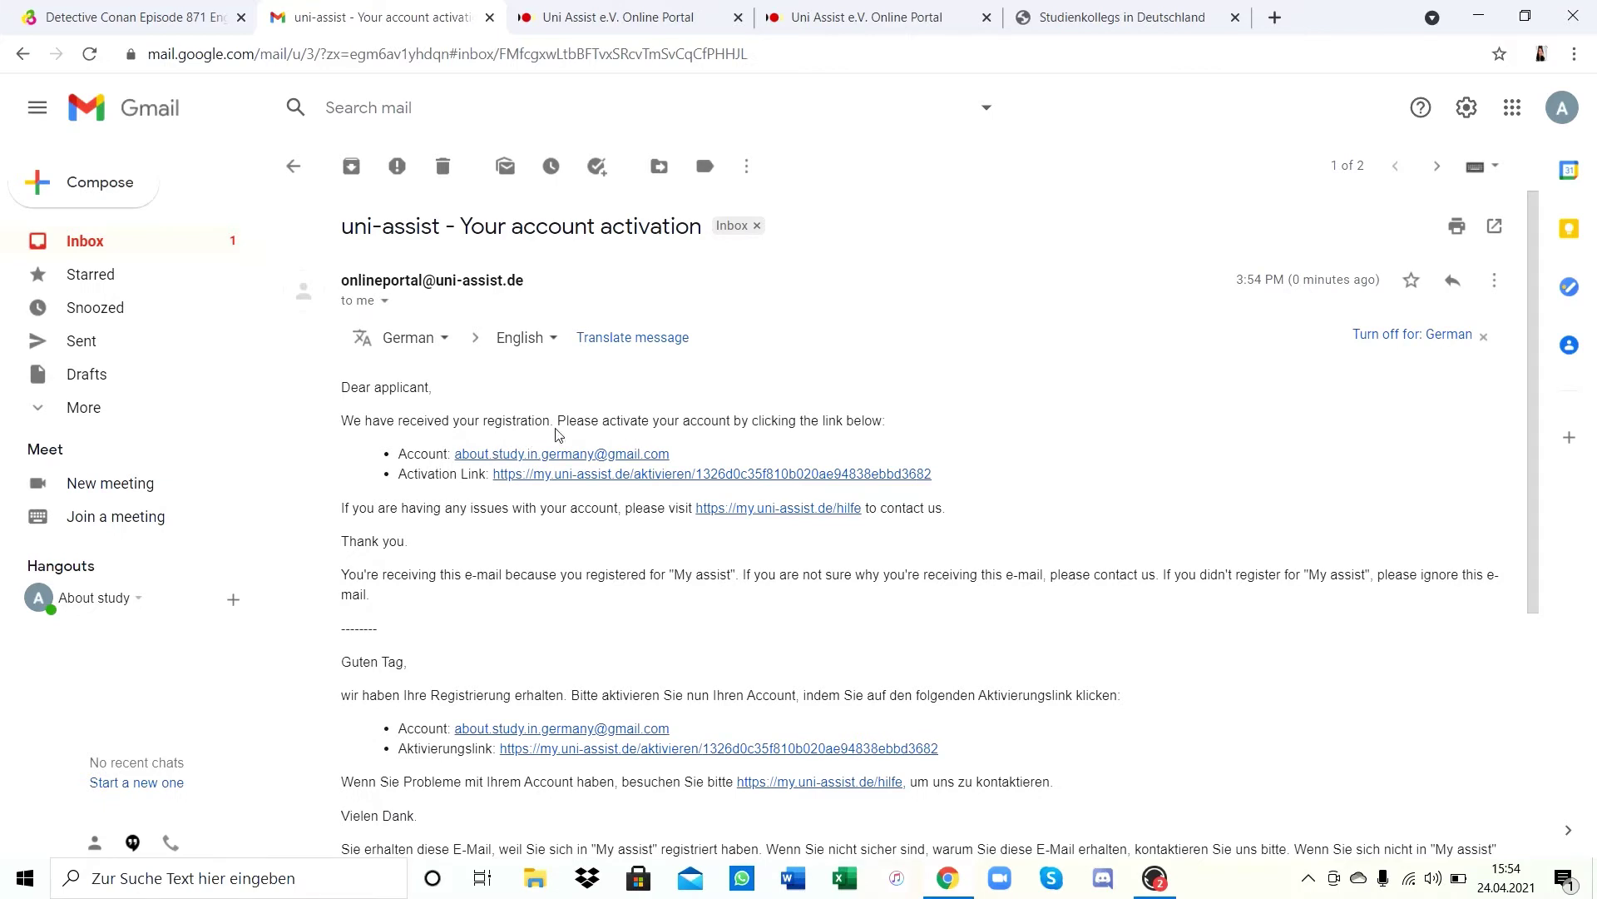
left_click(583, 477)
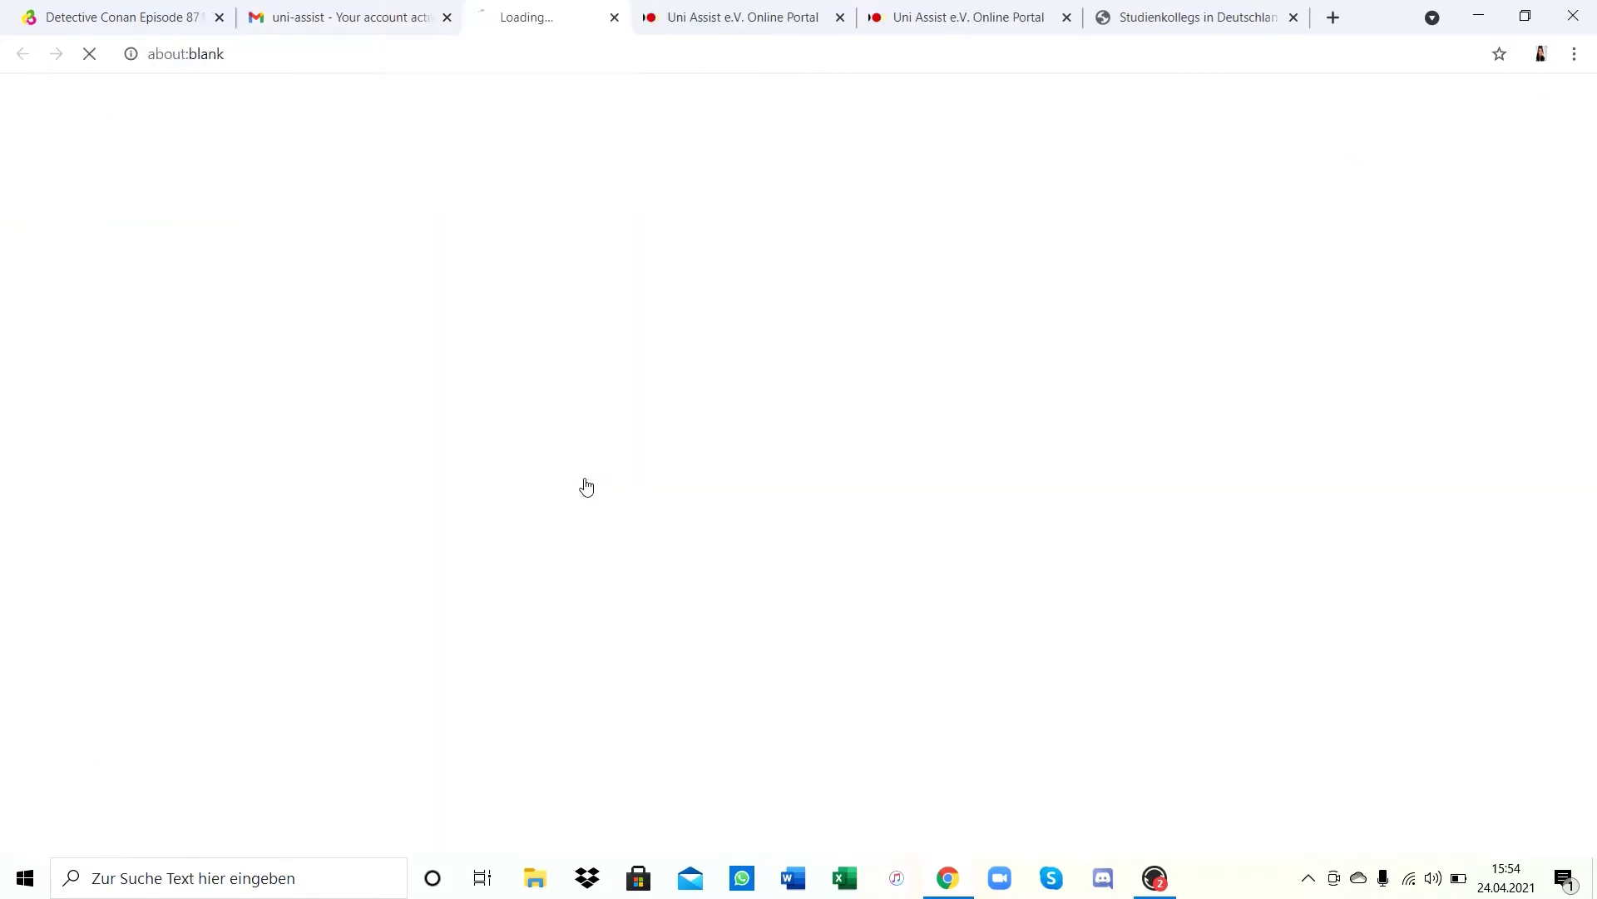
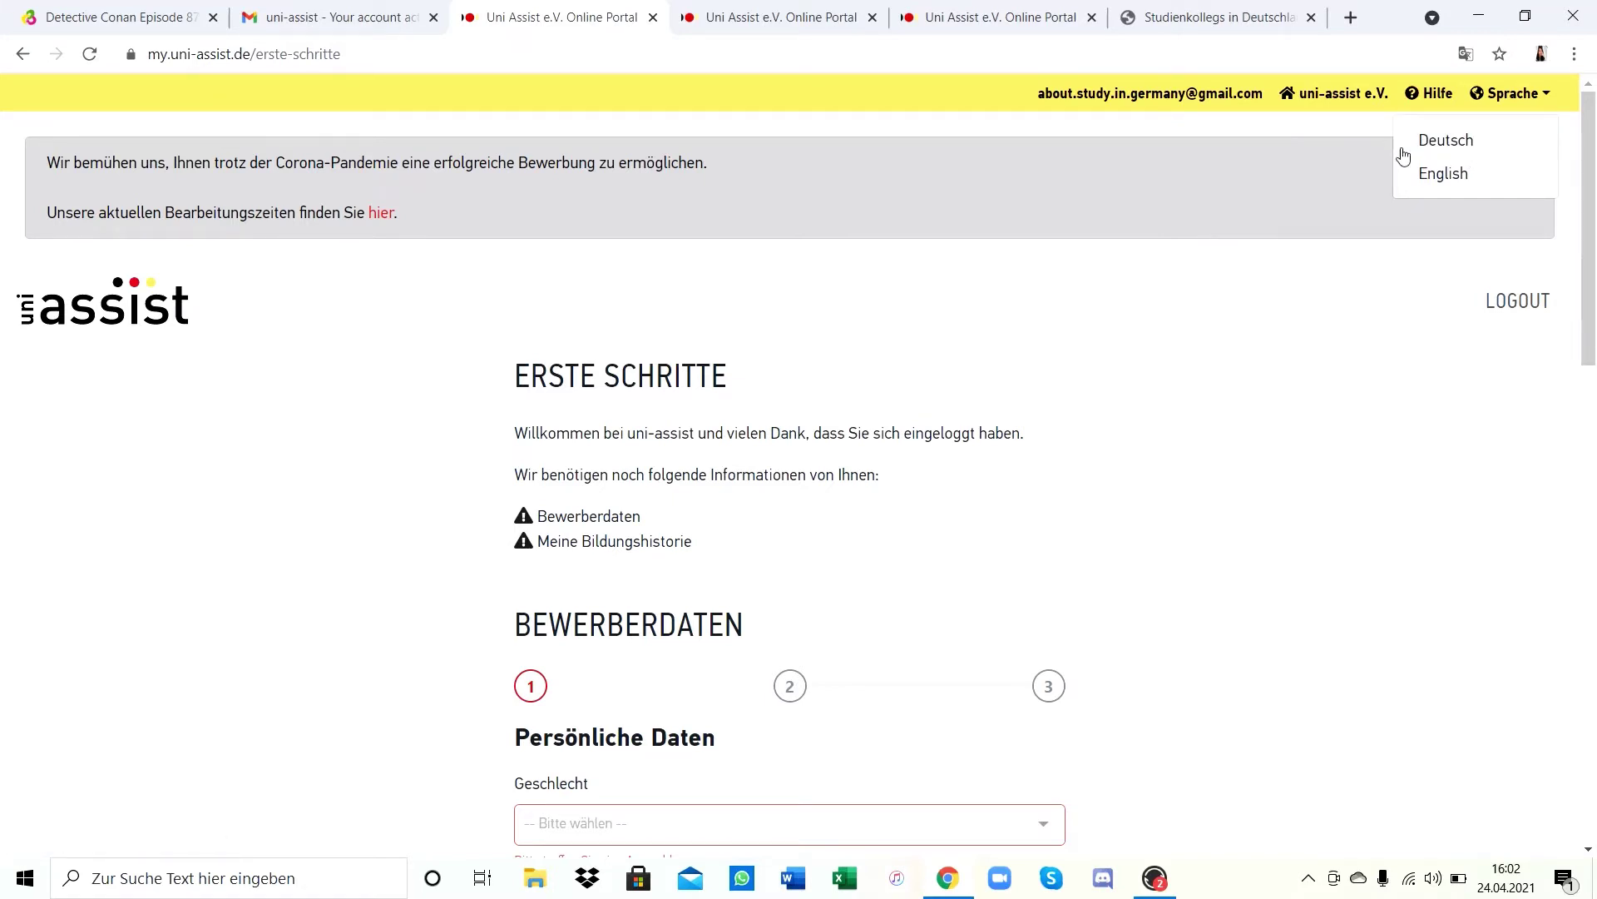
Set Geschlecht to Weiblich in the Persönliche Daten section of the applicant data form
left_click(1259, 302)
scroll(1258, 301, "down", 1)
scroll(1258, 301, "down", 5)
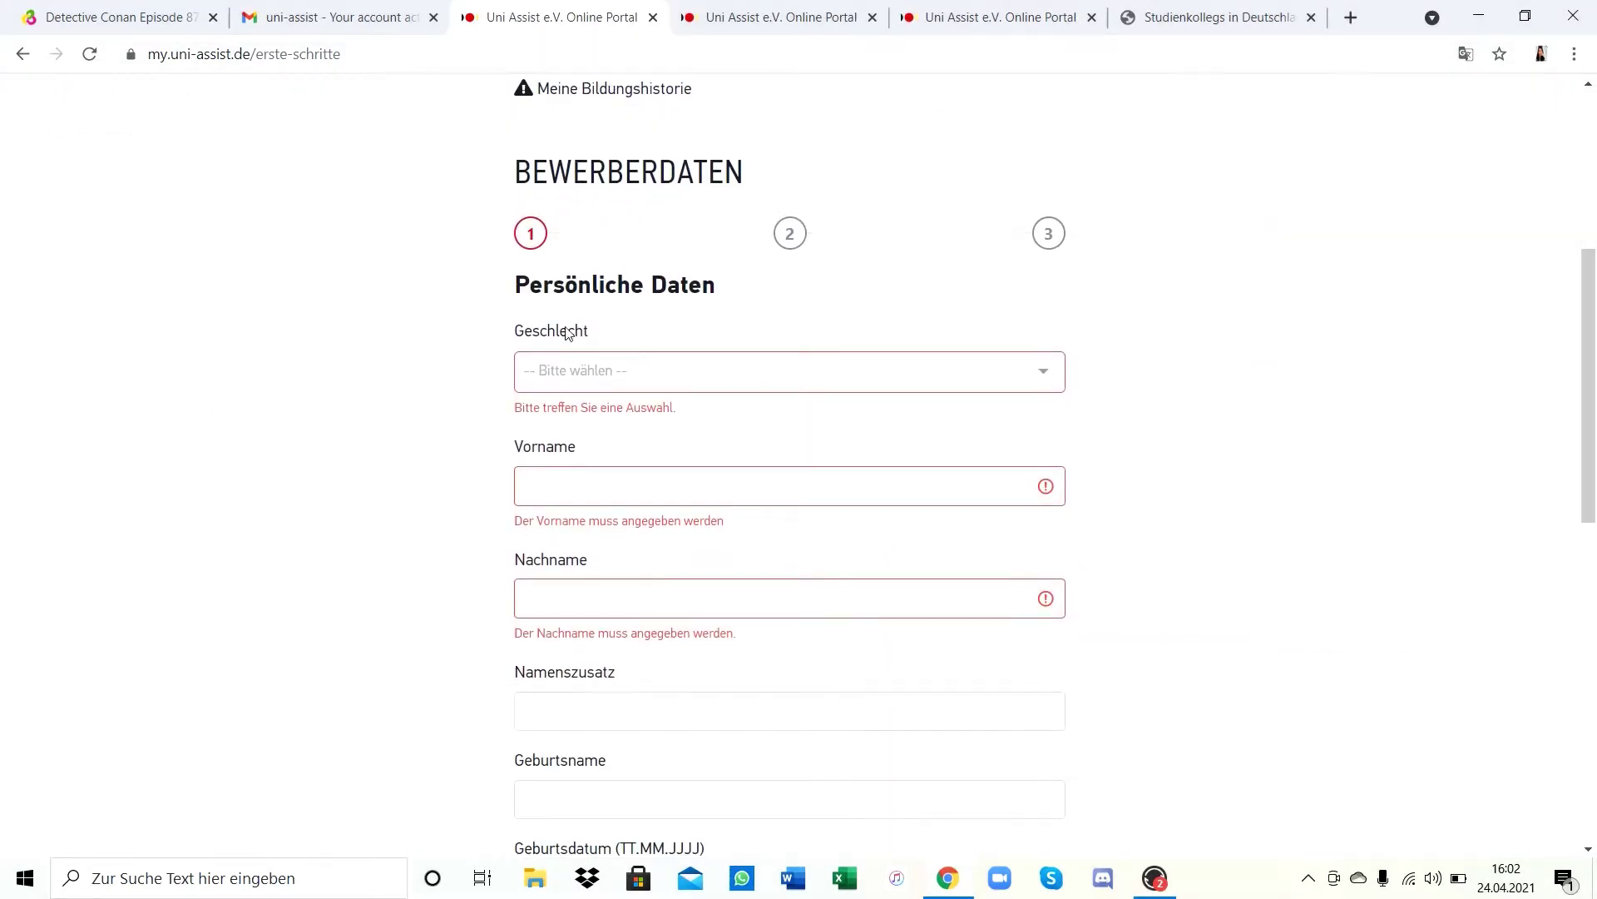
left_click(617, 370)
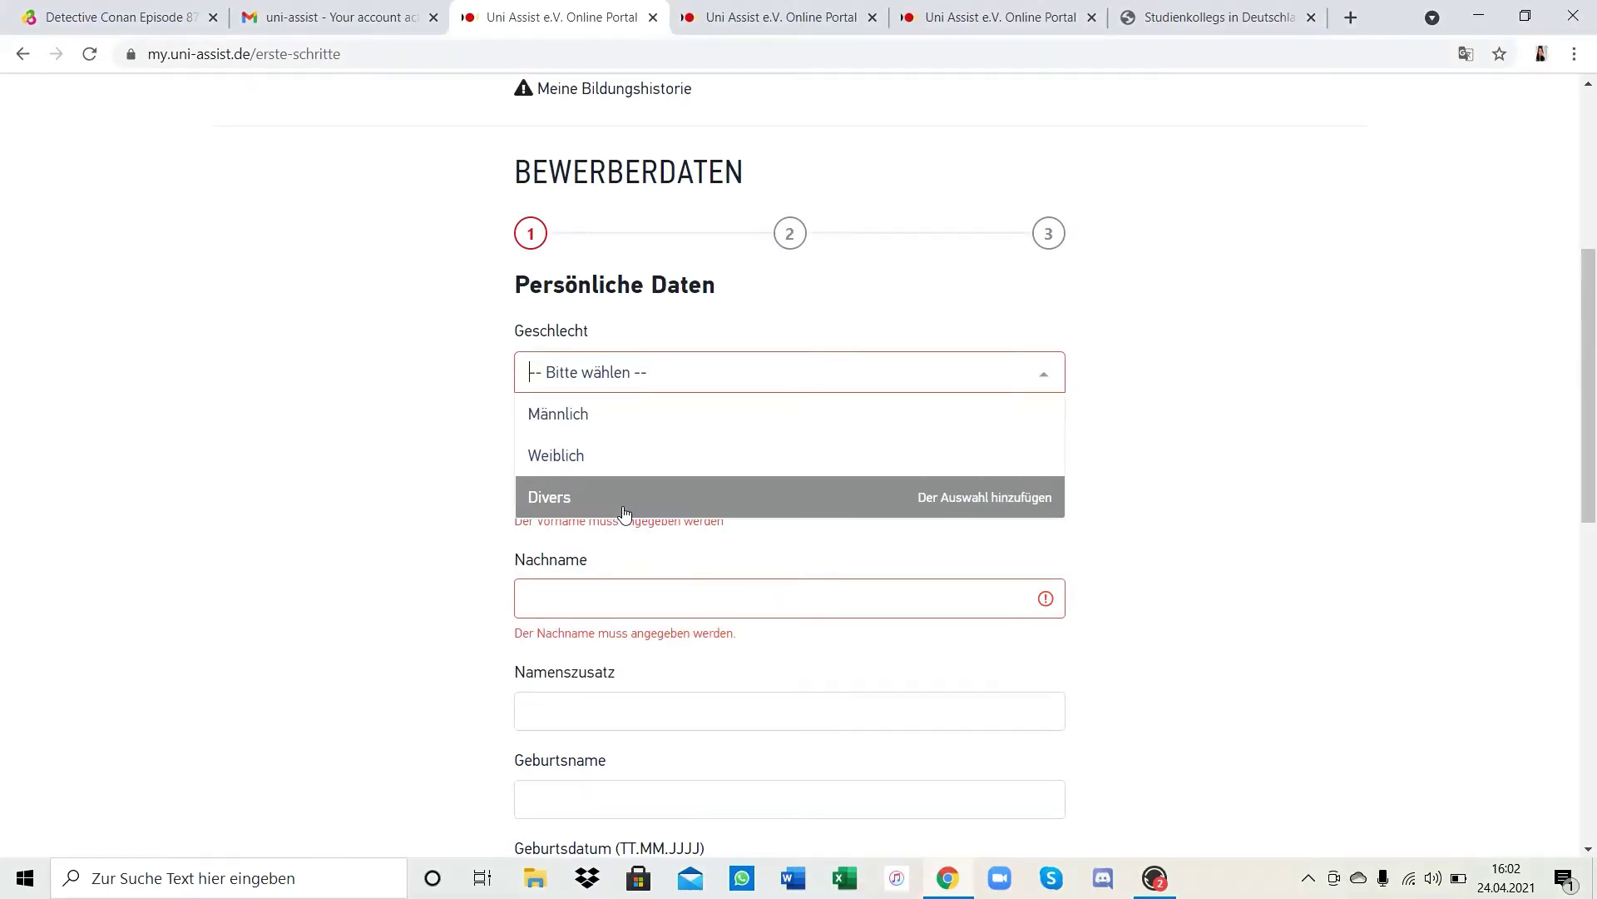
left_click(594, 458)
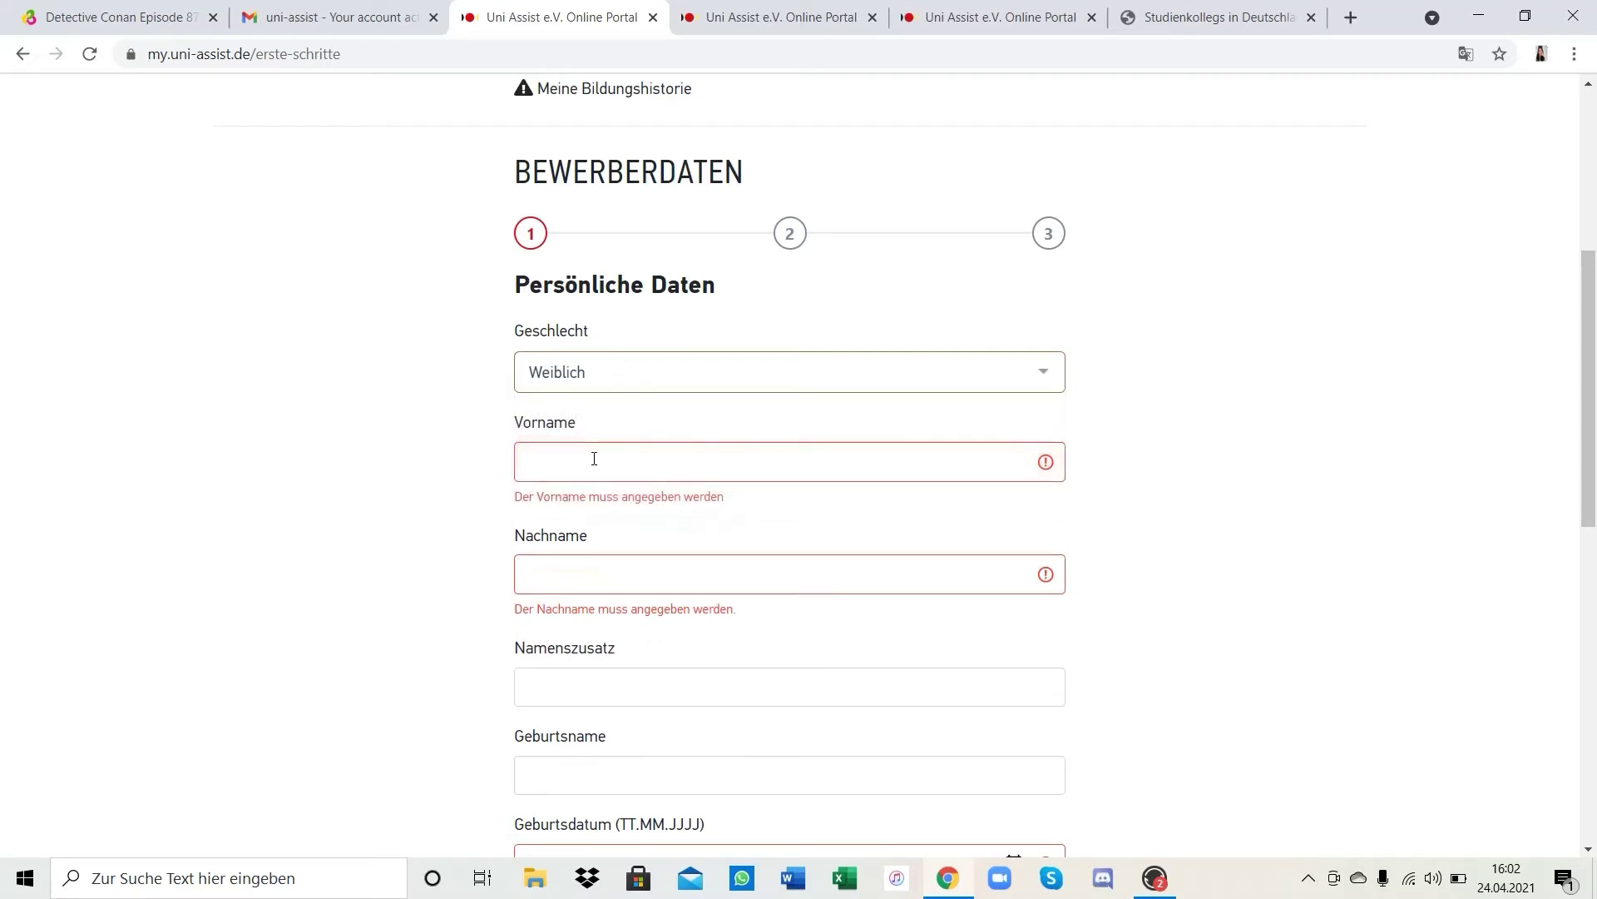
Enter the applicant's first name in Vorname and last name in Nachname
left_click(594, 464)
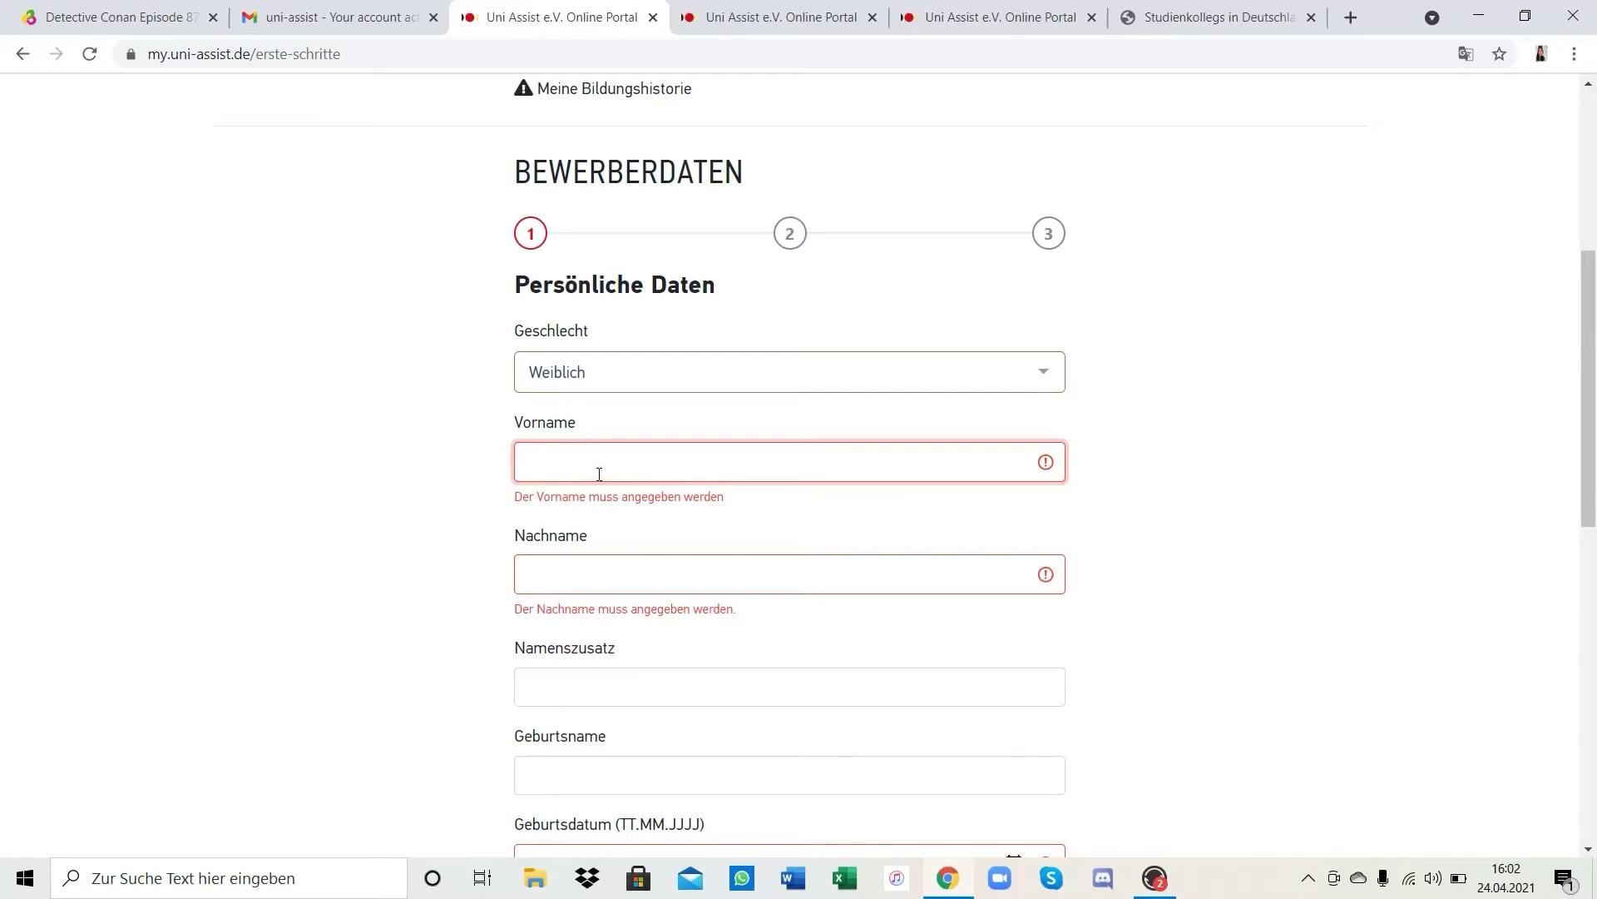
type("Ab")
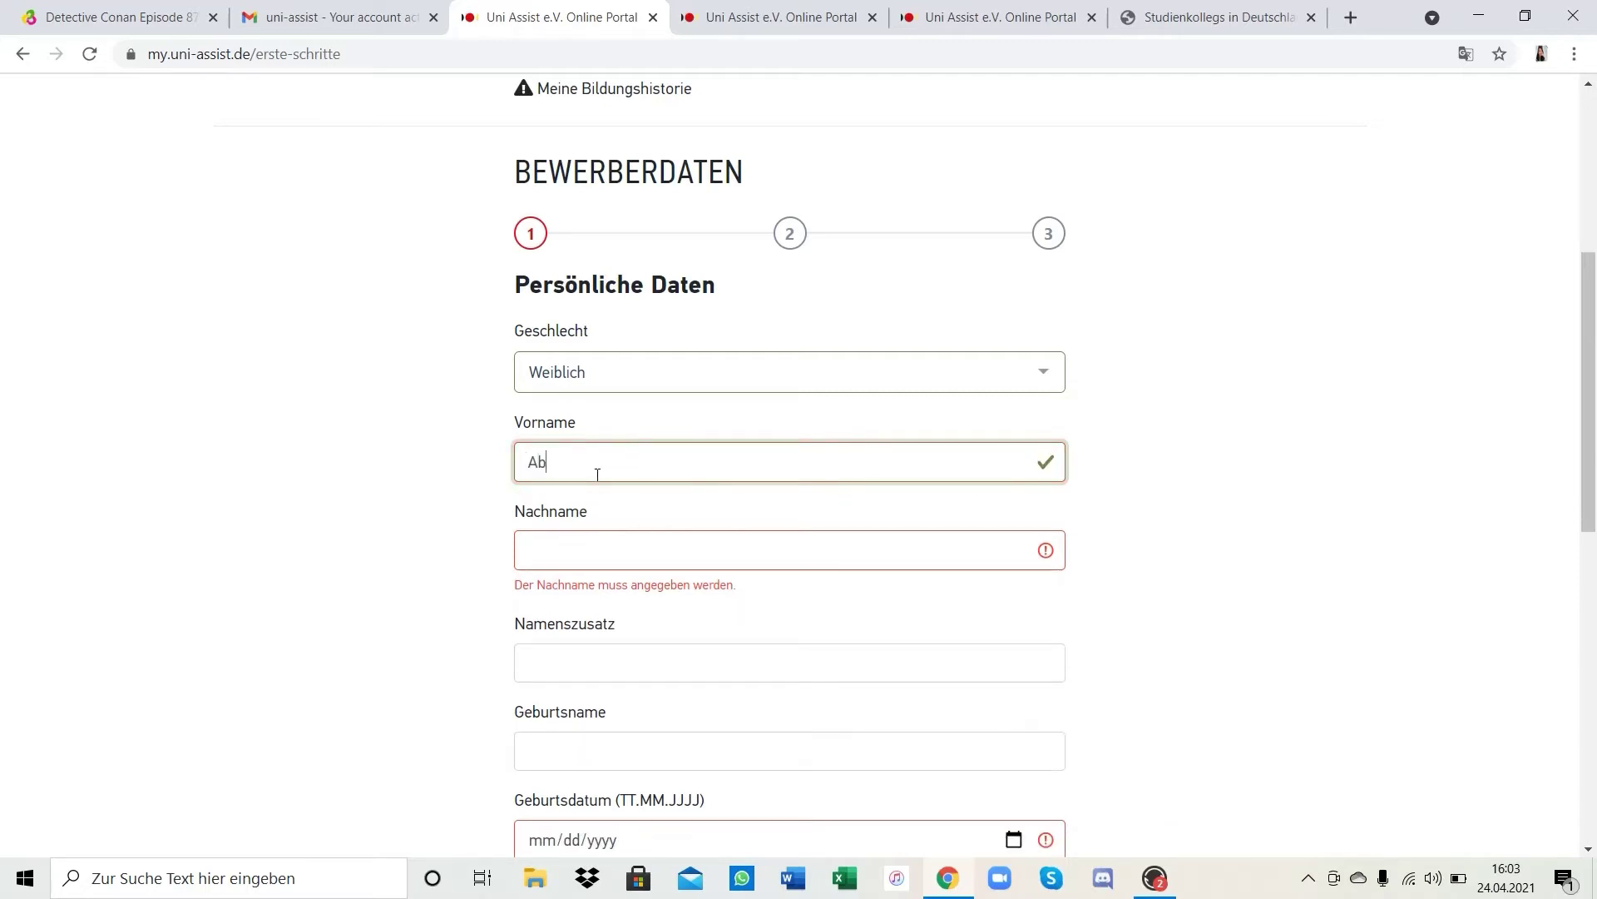
type("out Study")
key("Tab")
type("in Germany")
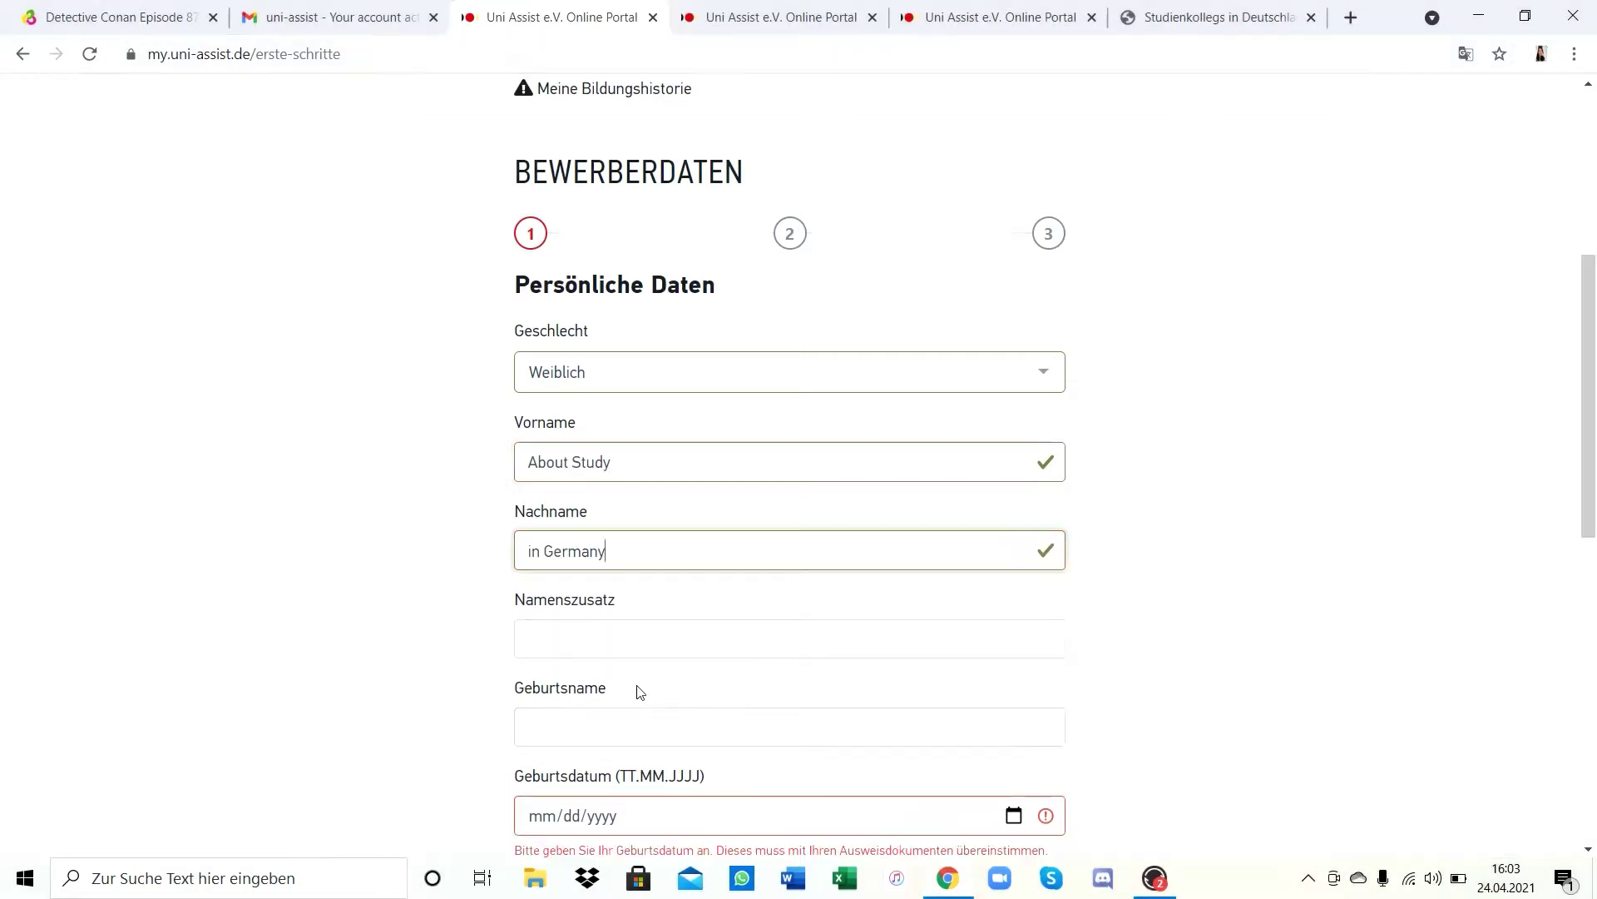
scroll(626, 625, "down", 1)
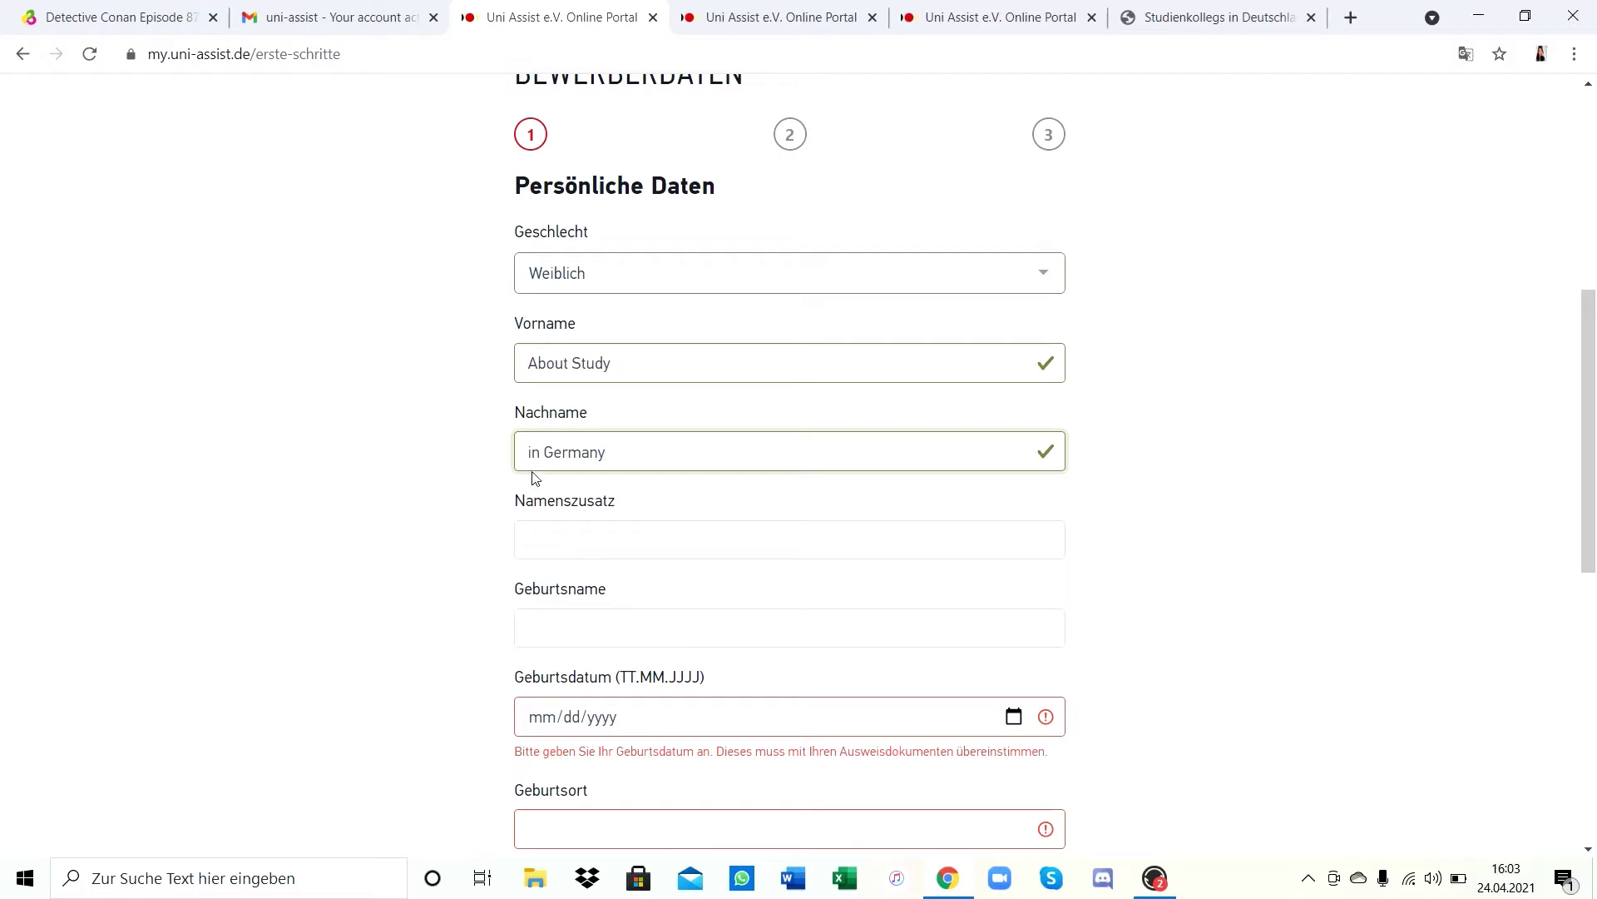
left_click(623, 454)
left_click(544, 632)
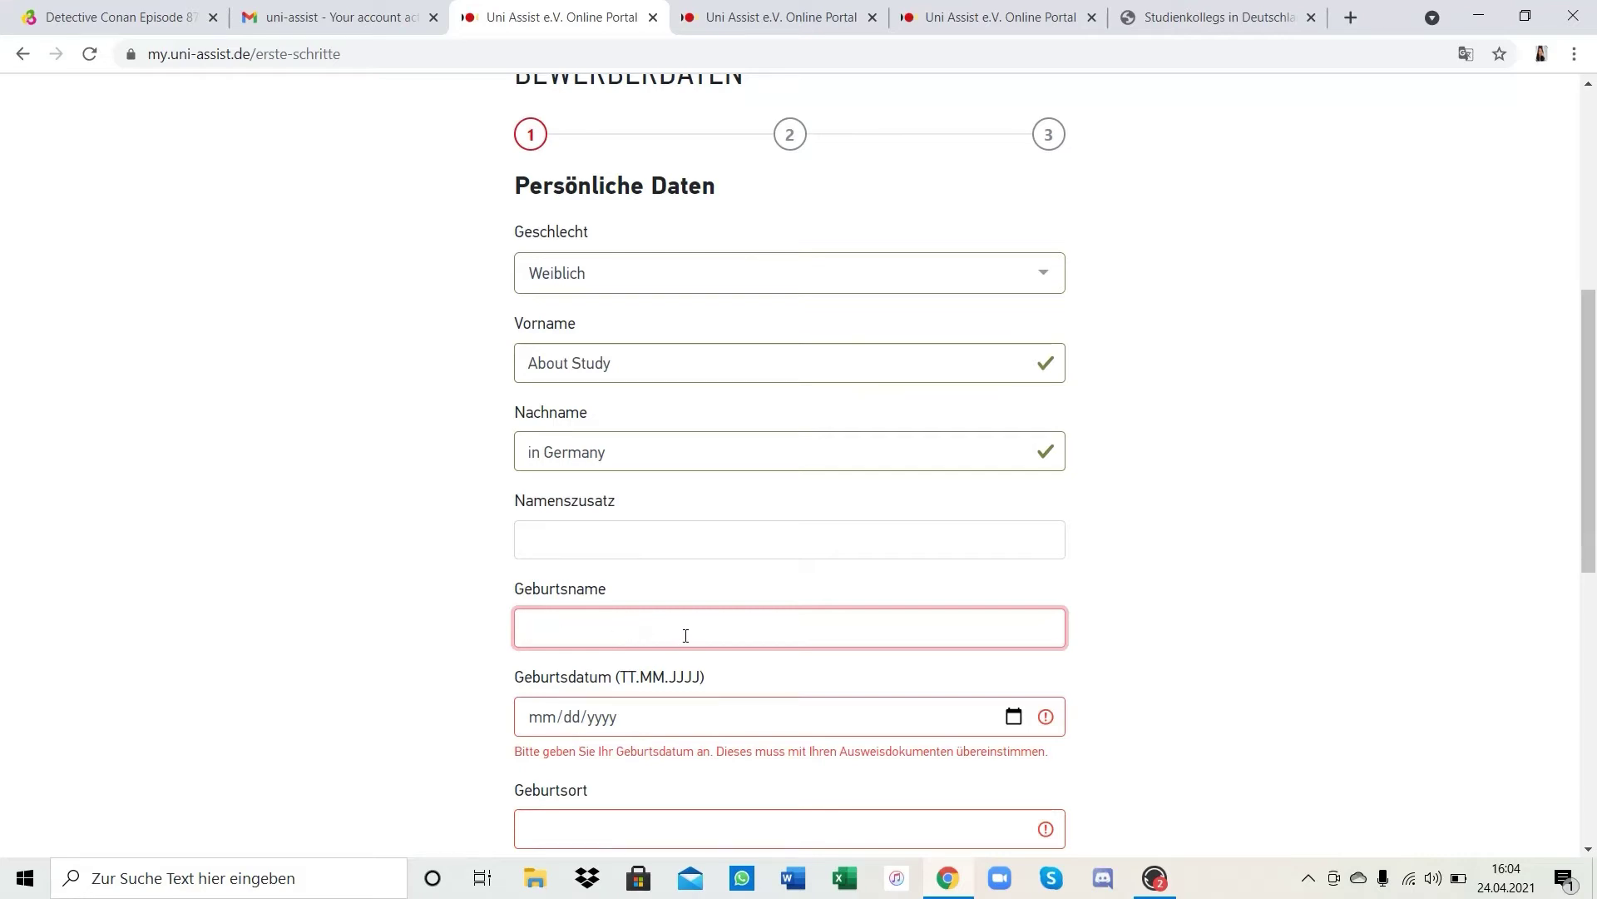
Enter the applicant's date of birth in Geburtsdatum, picking the year, month and day from the calendar
scroll(685, 635, "down", 2)
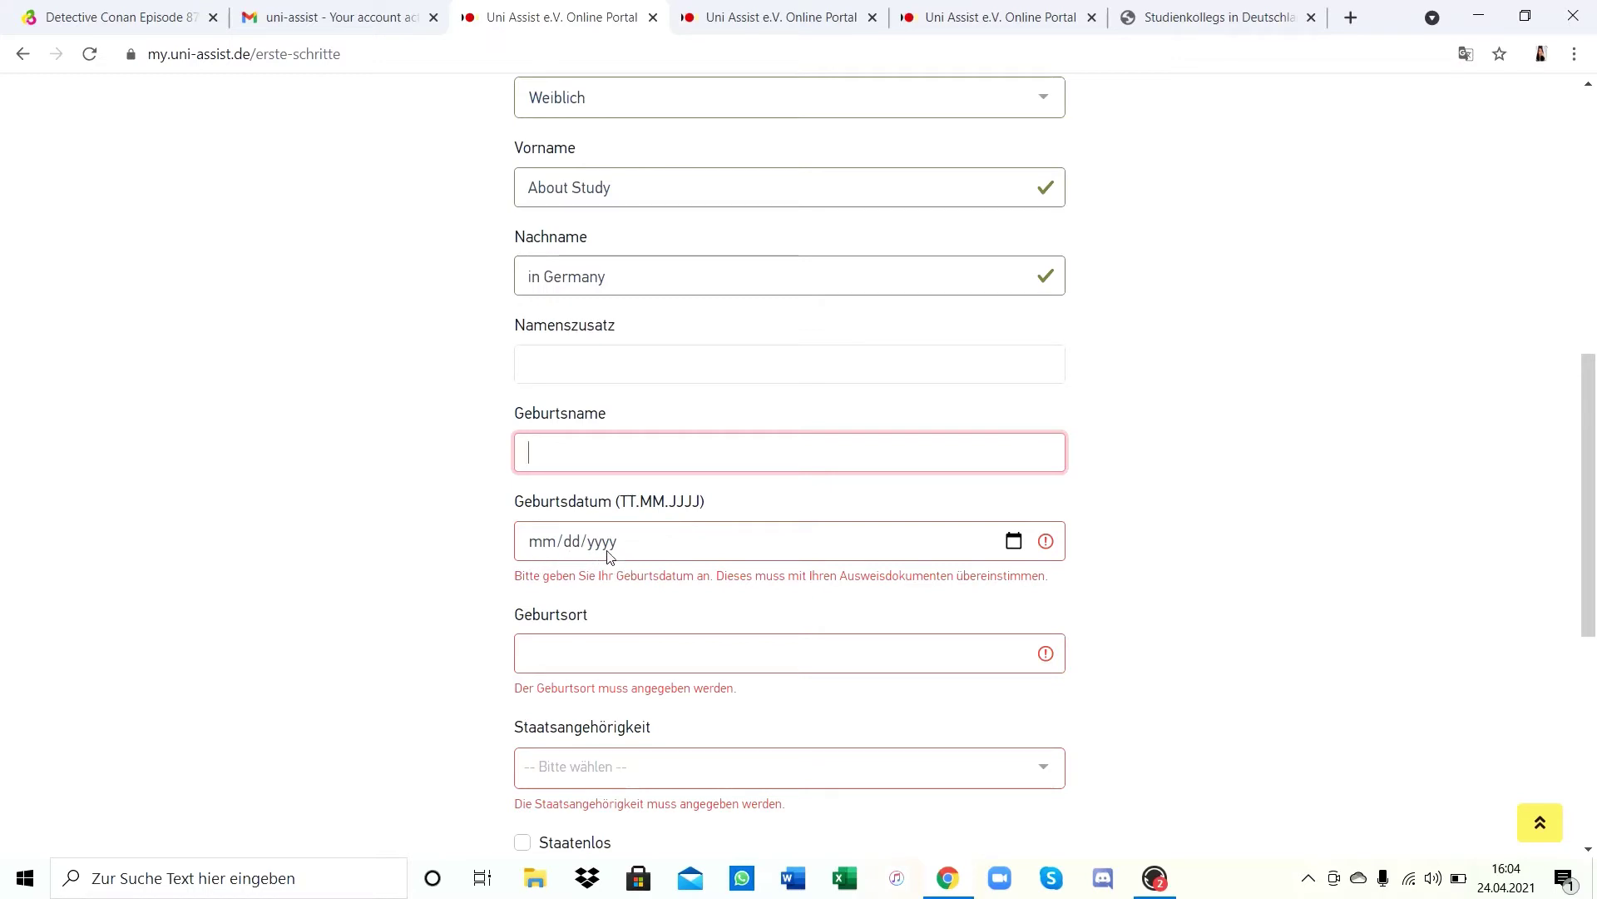
left_click(671, 505)
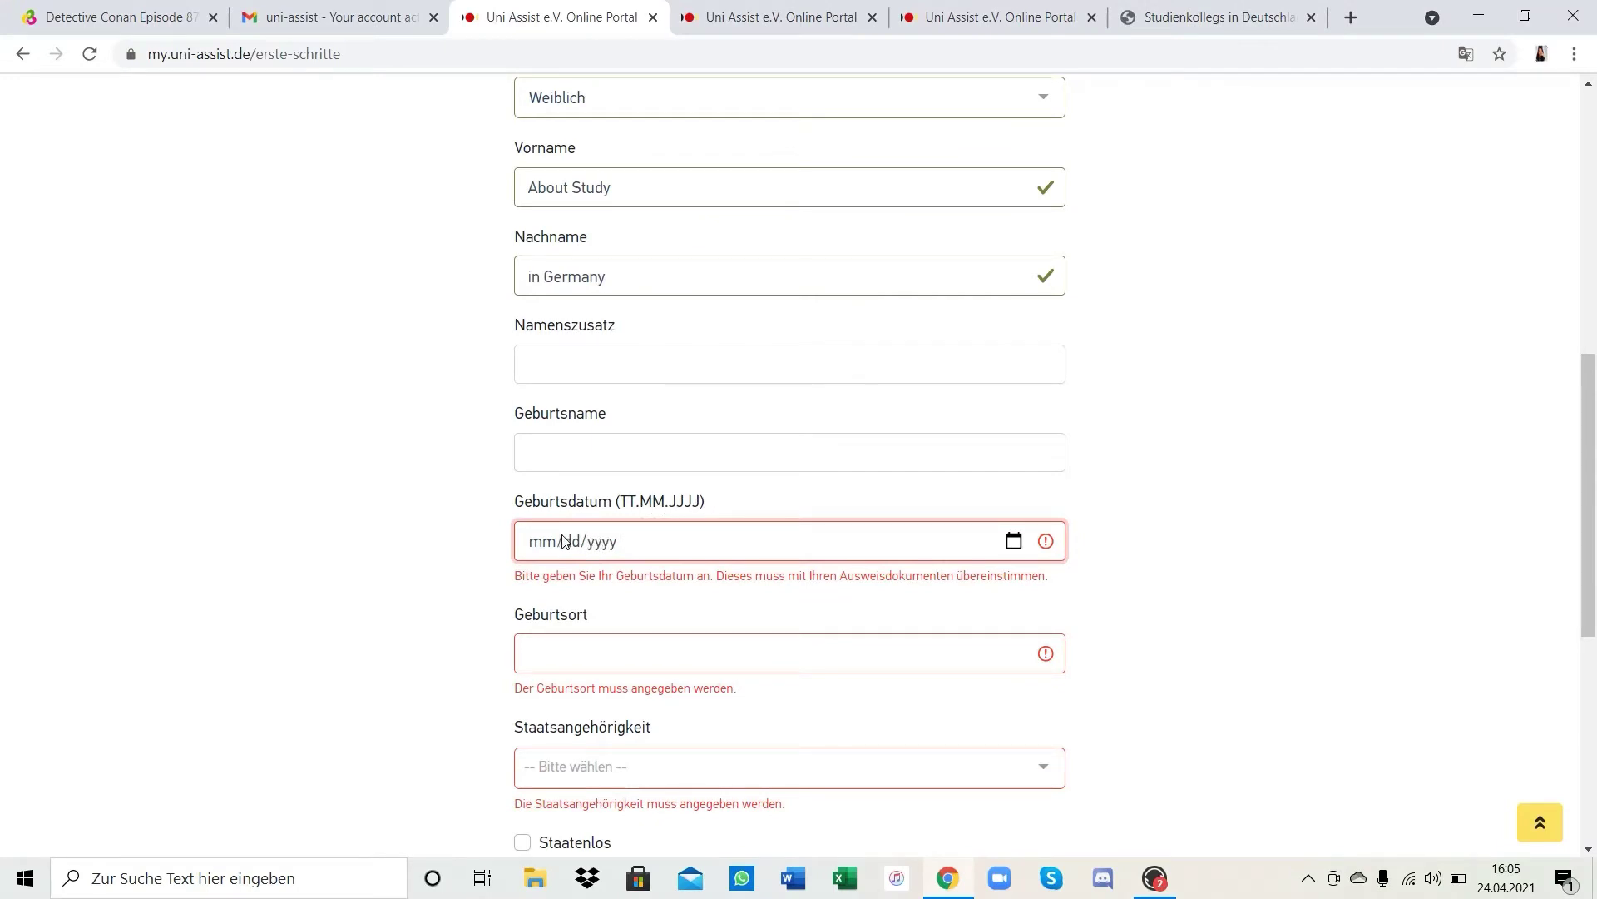
type("030")
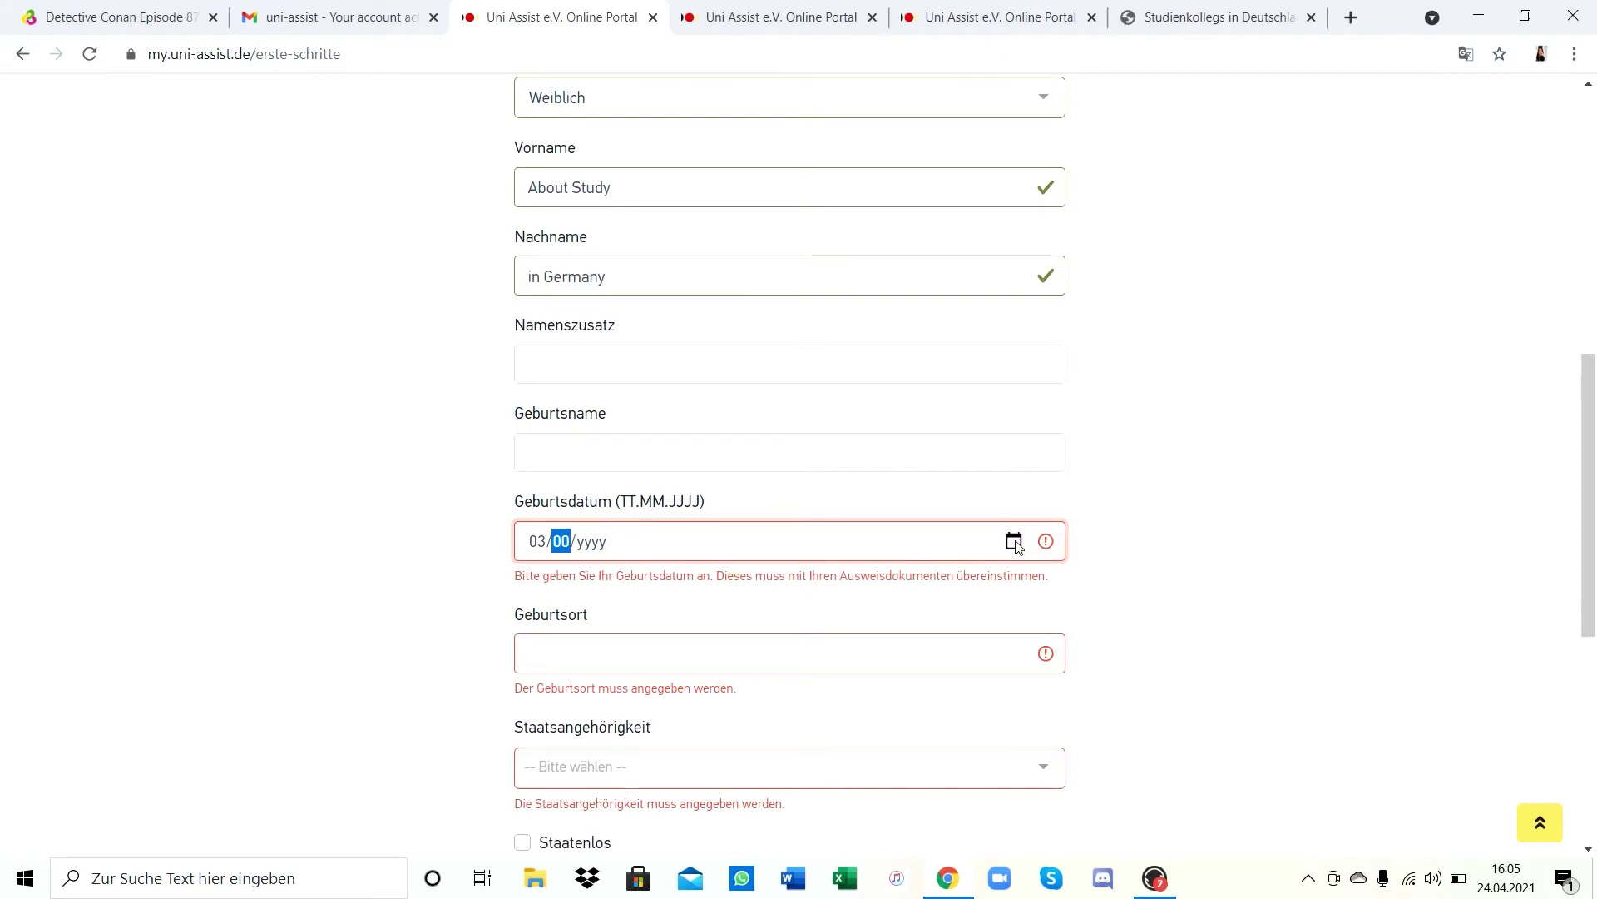
left_click(1014, 542)
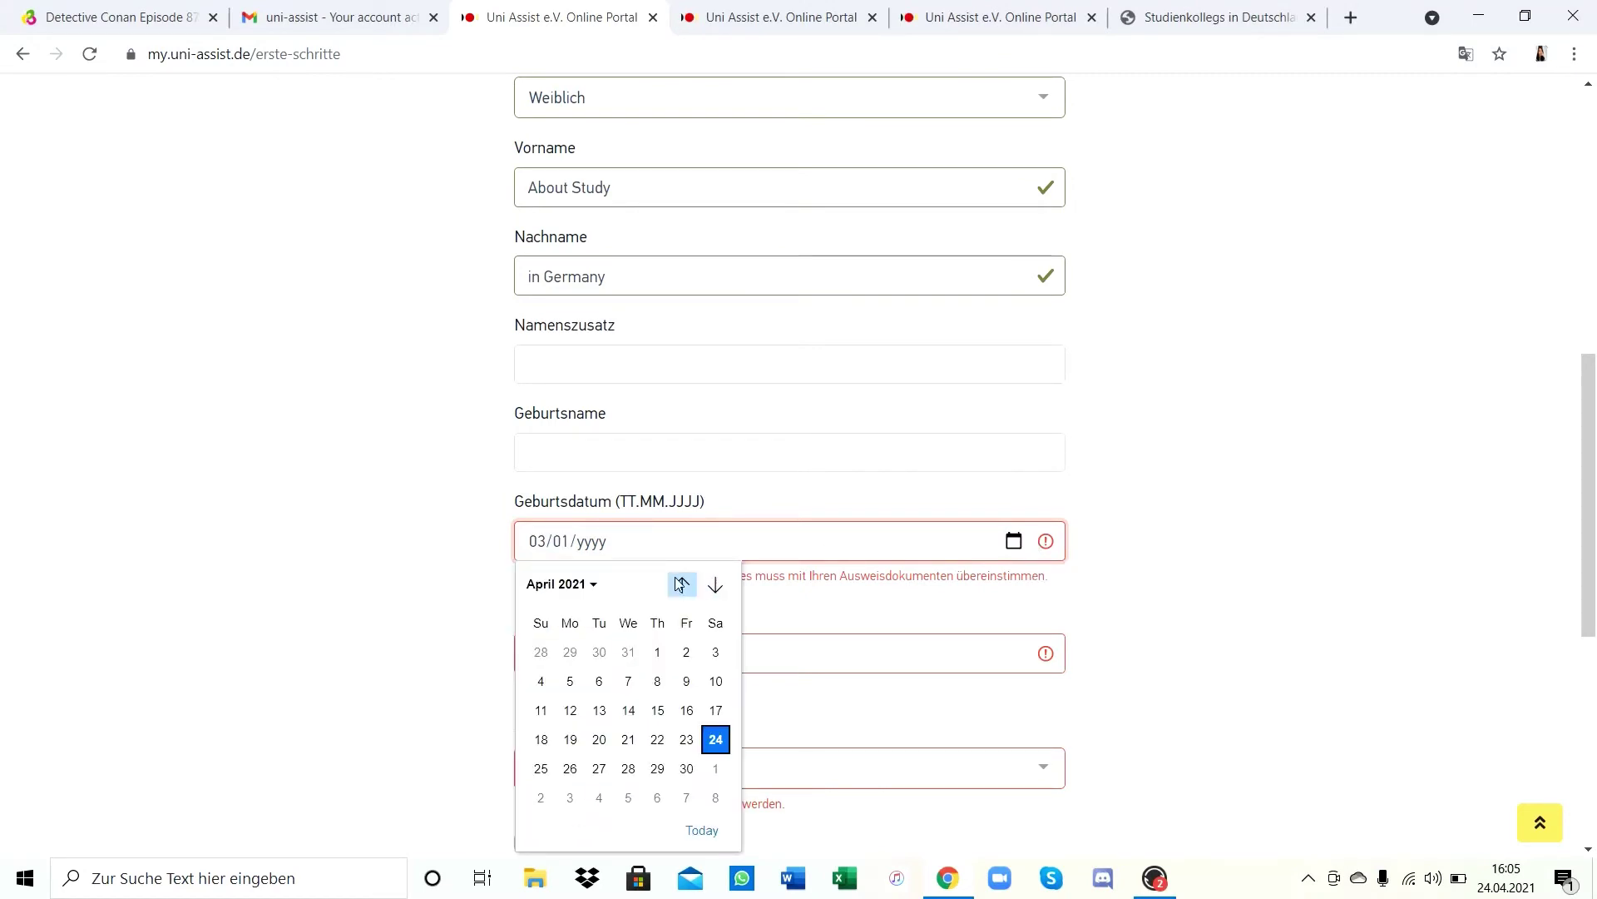
left_click(587, 586)
scroll(596, 648, "up", 5)
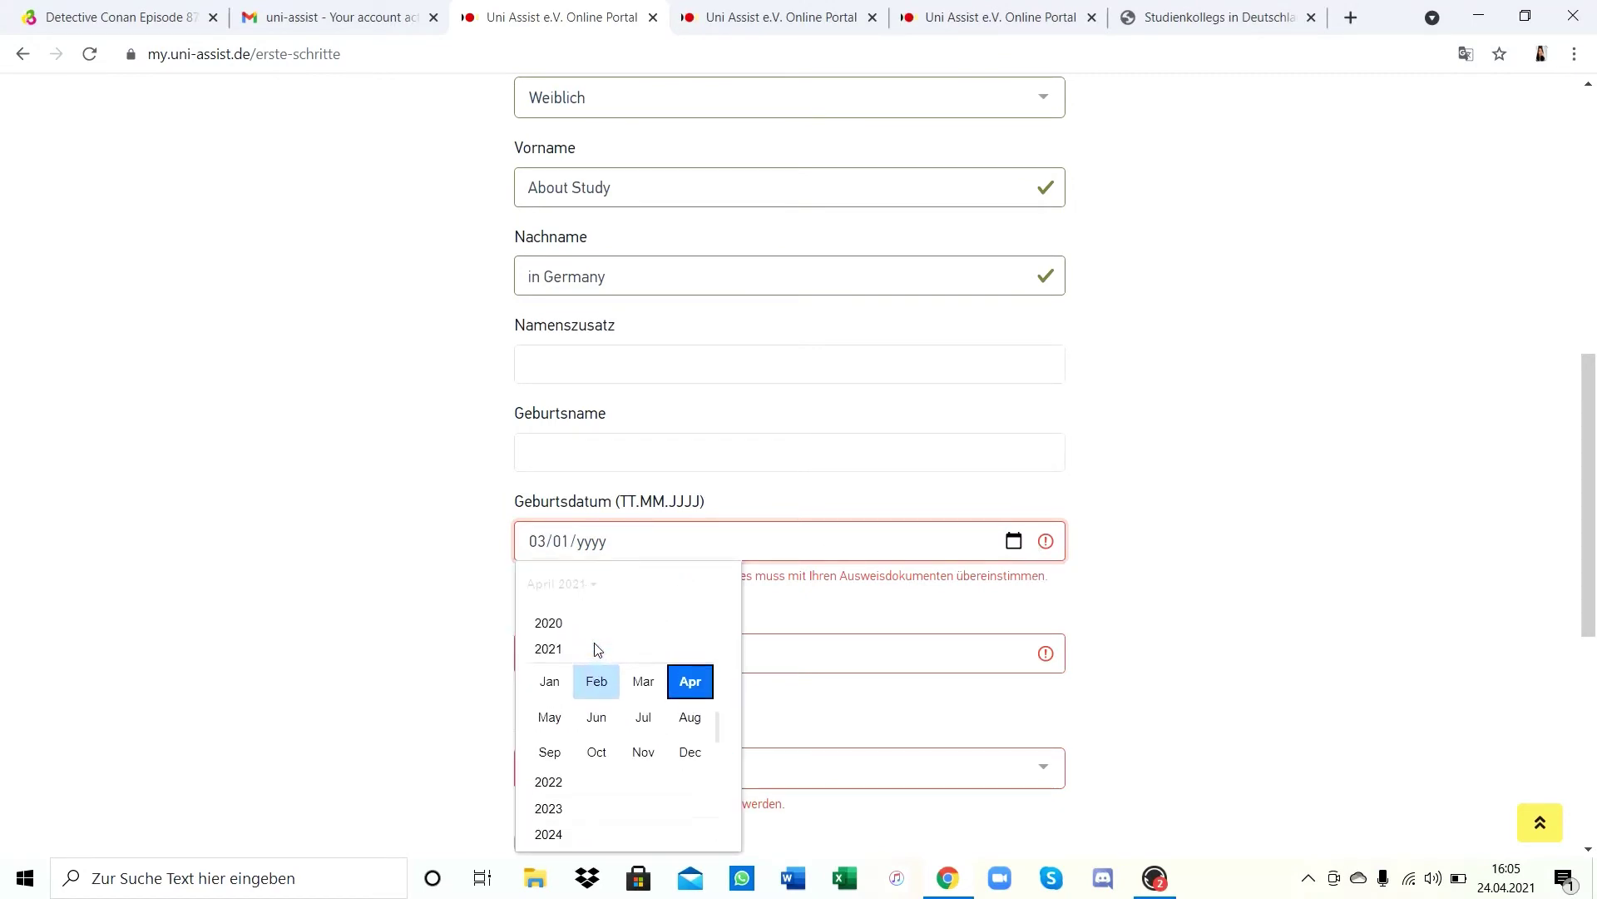
scroll(597, 648, "up", 5)
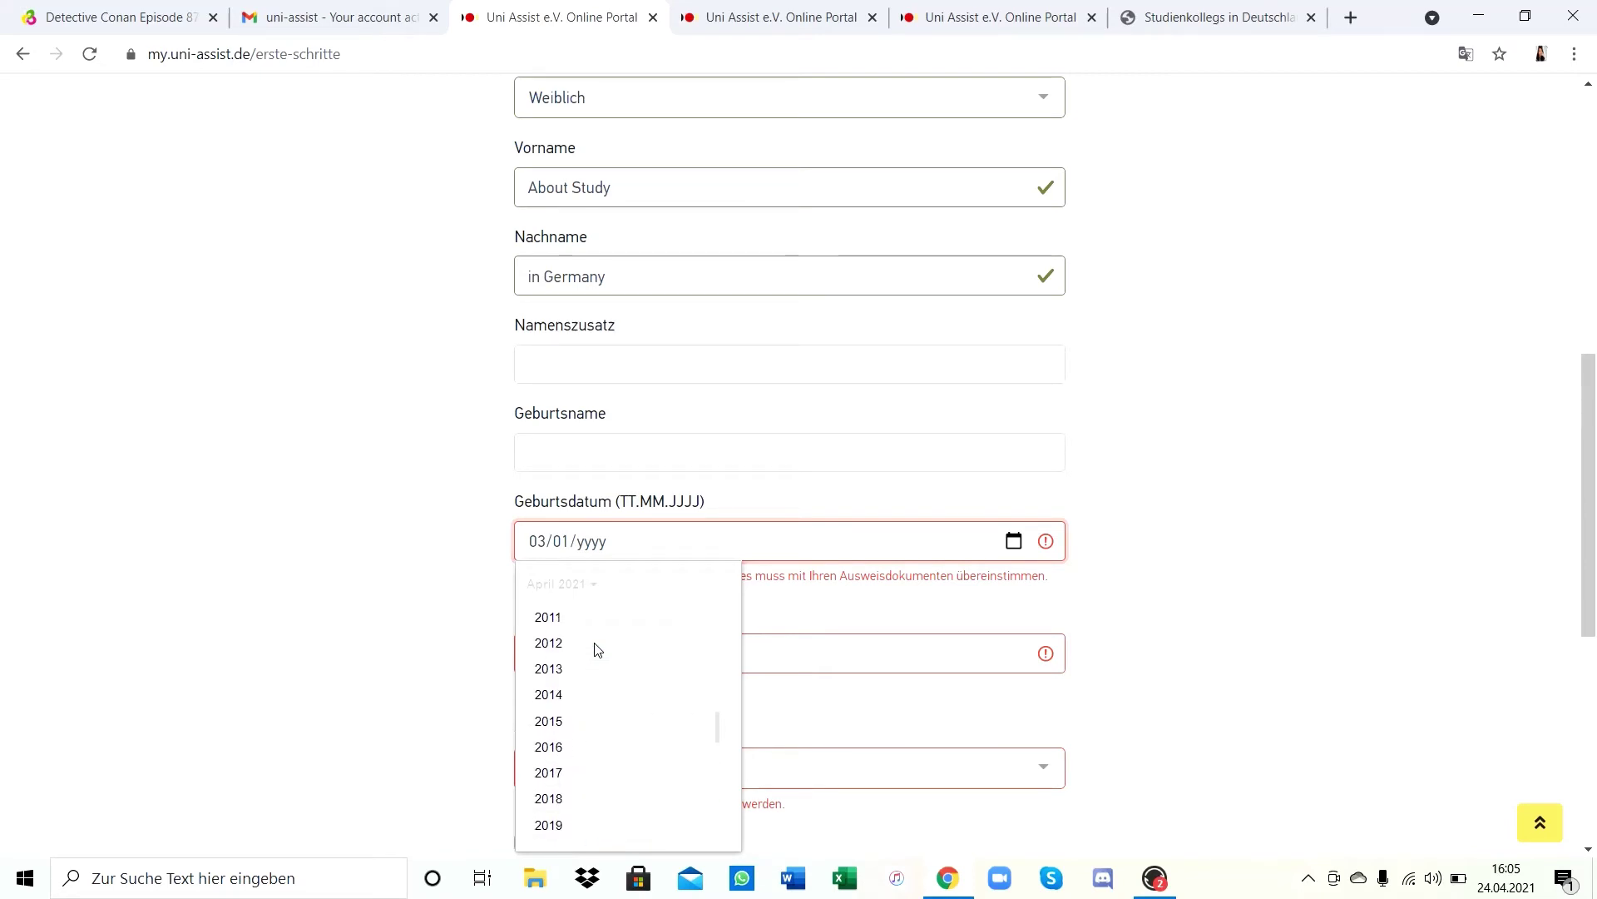
scroll(597, 648, "up", 4)
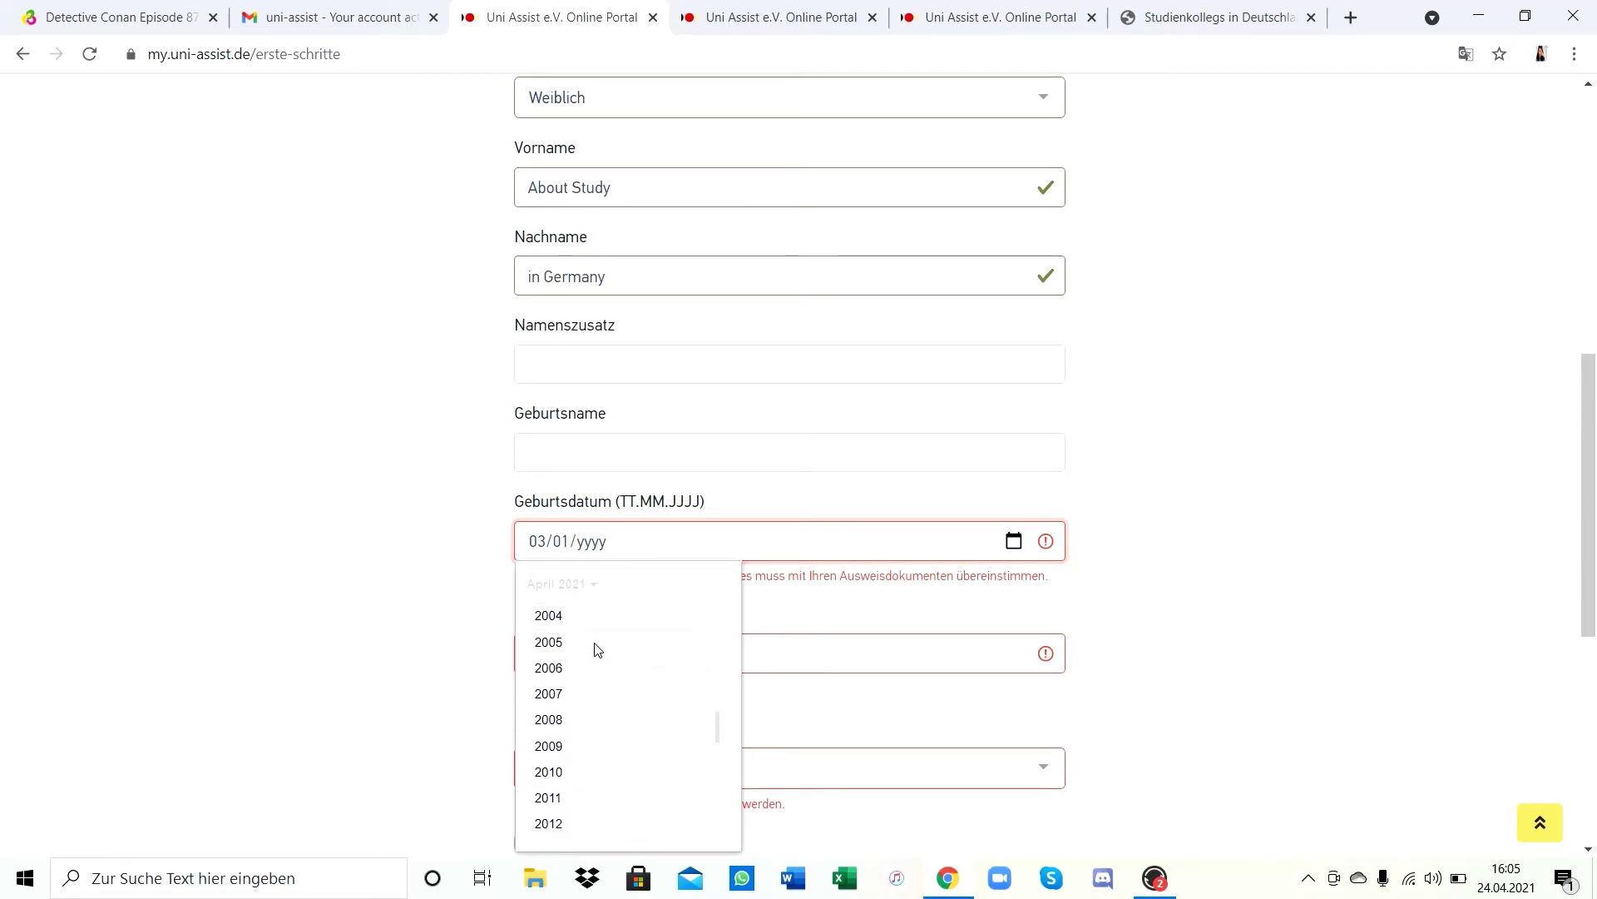
scroll(554, 626, "up", 1)
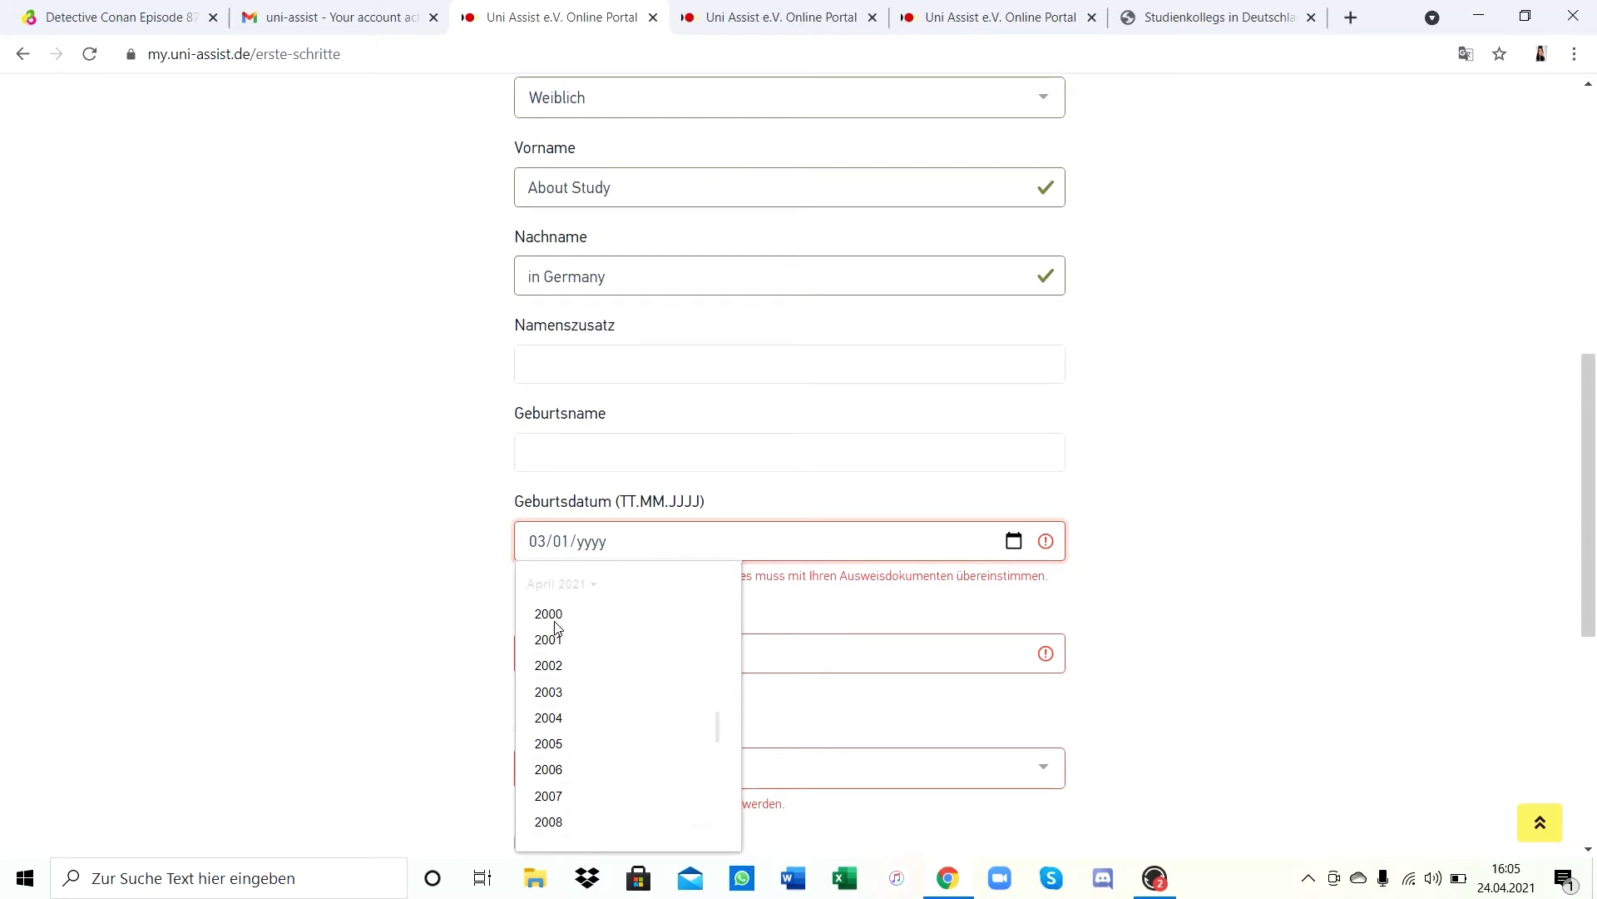
left_click(553, 622)
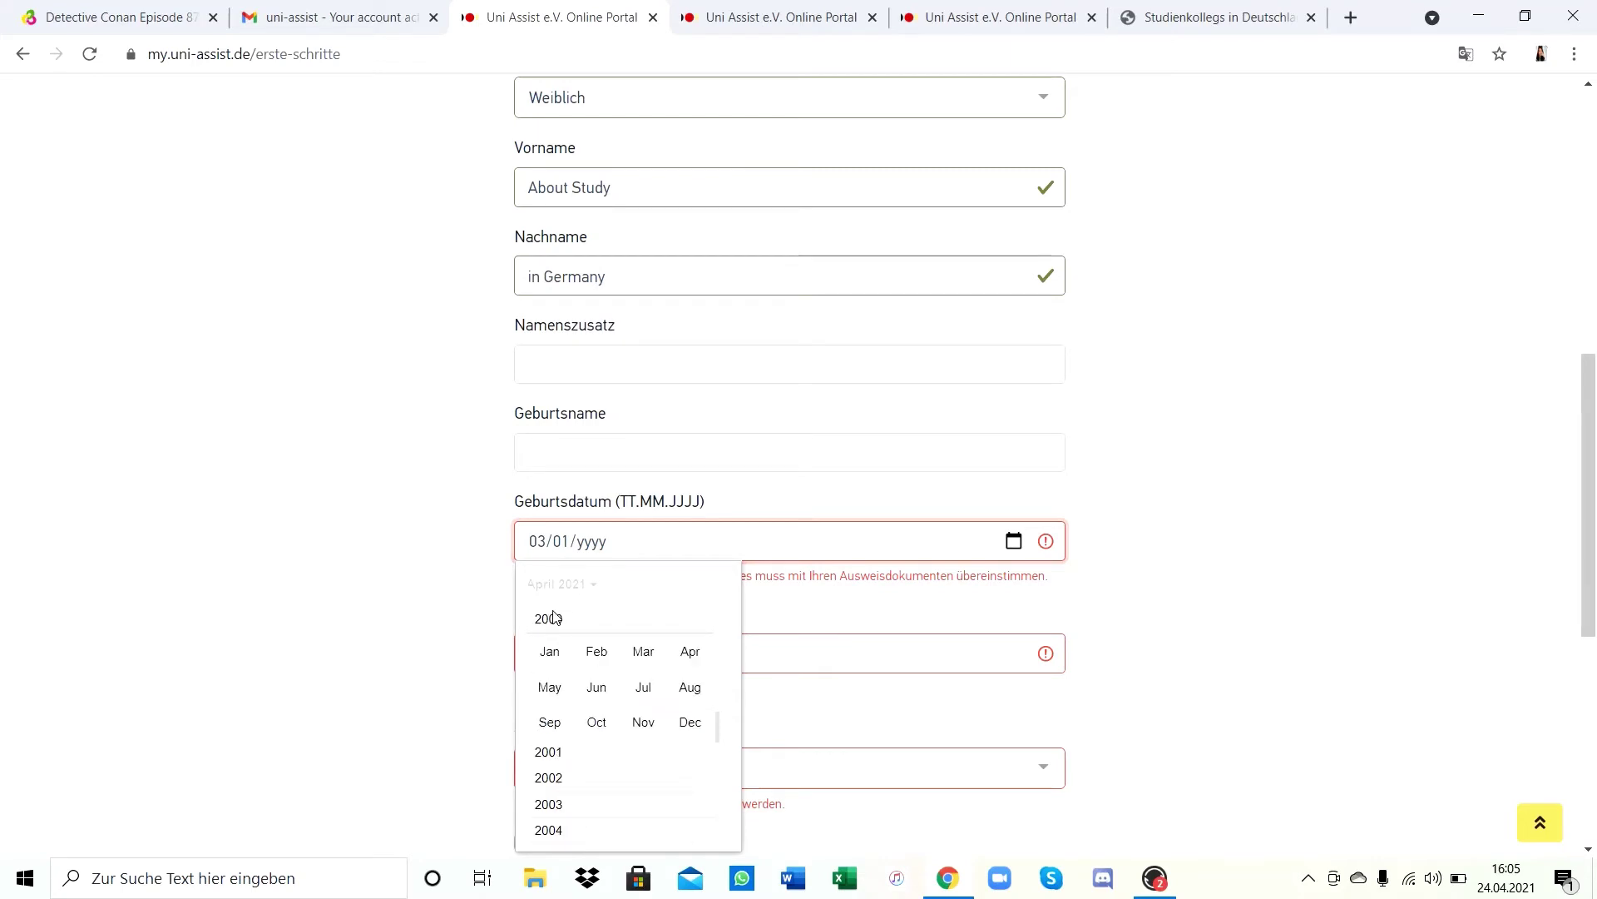
left_click(567, 665)
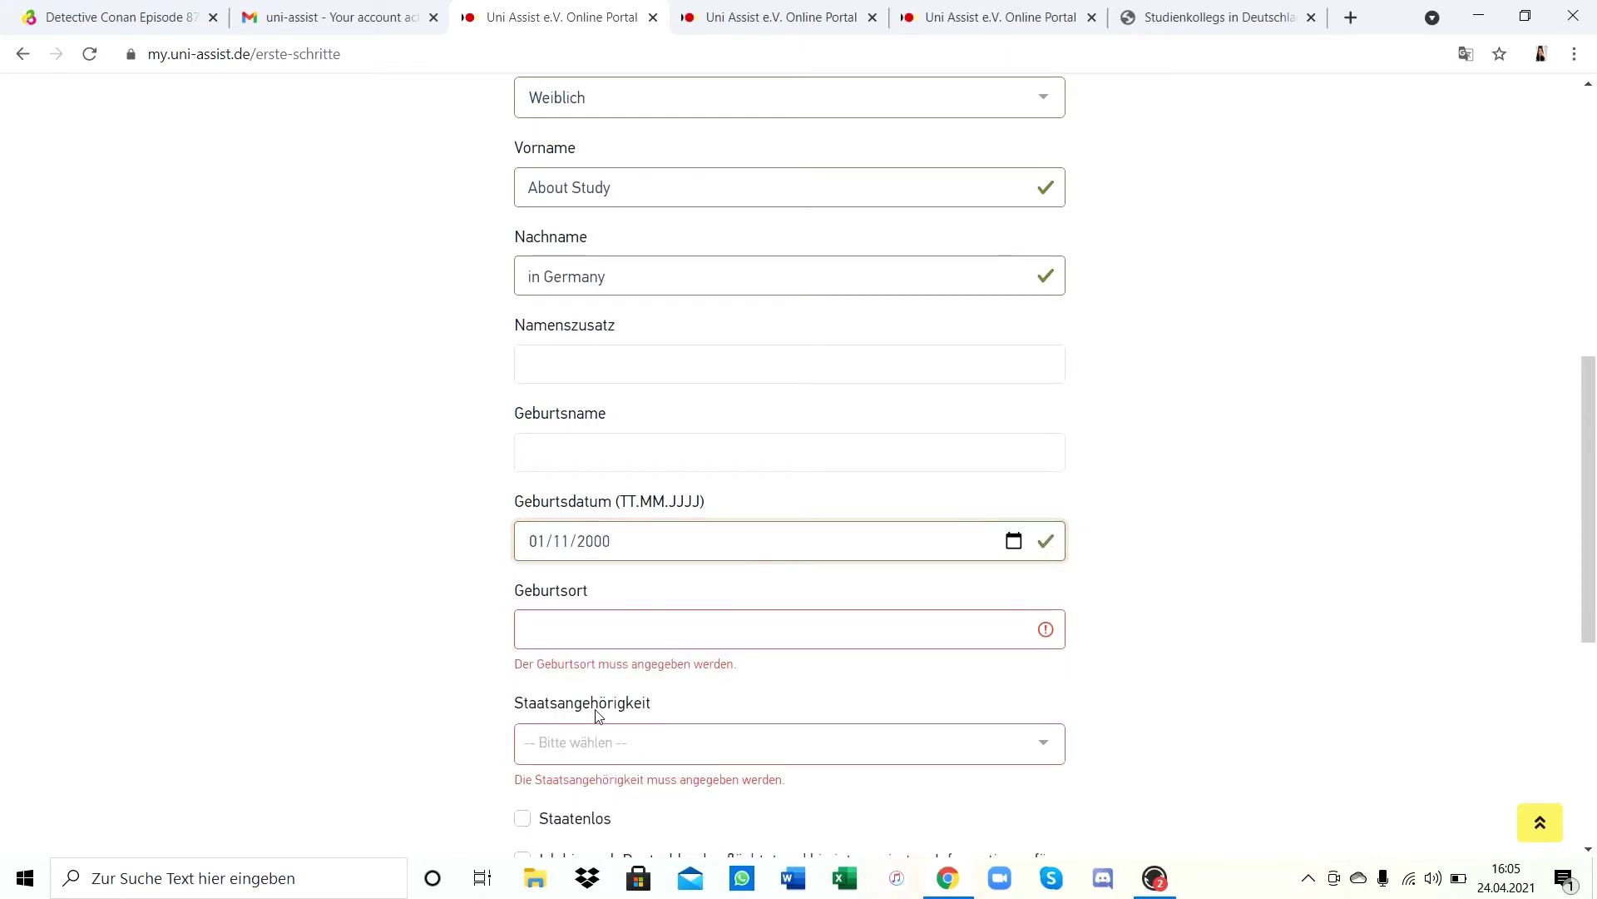
Enter Jakarta as the applicant's place of birth in Geburtsort
left_click(597, 713)
left_click(645, 634)
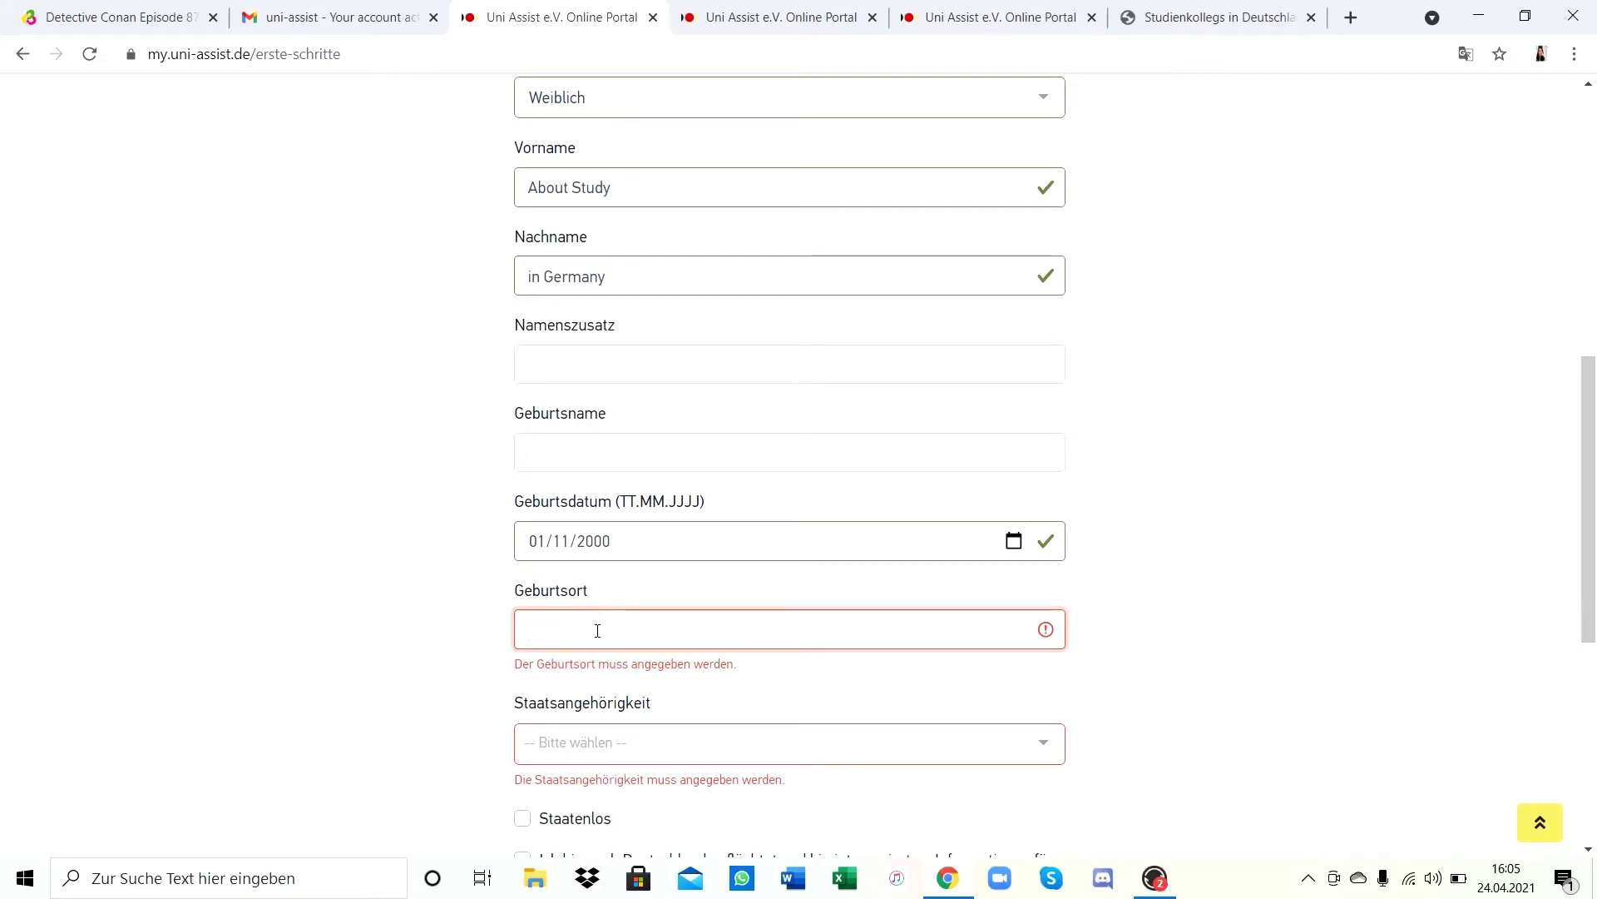
type("Jakarta")
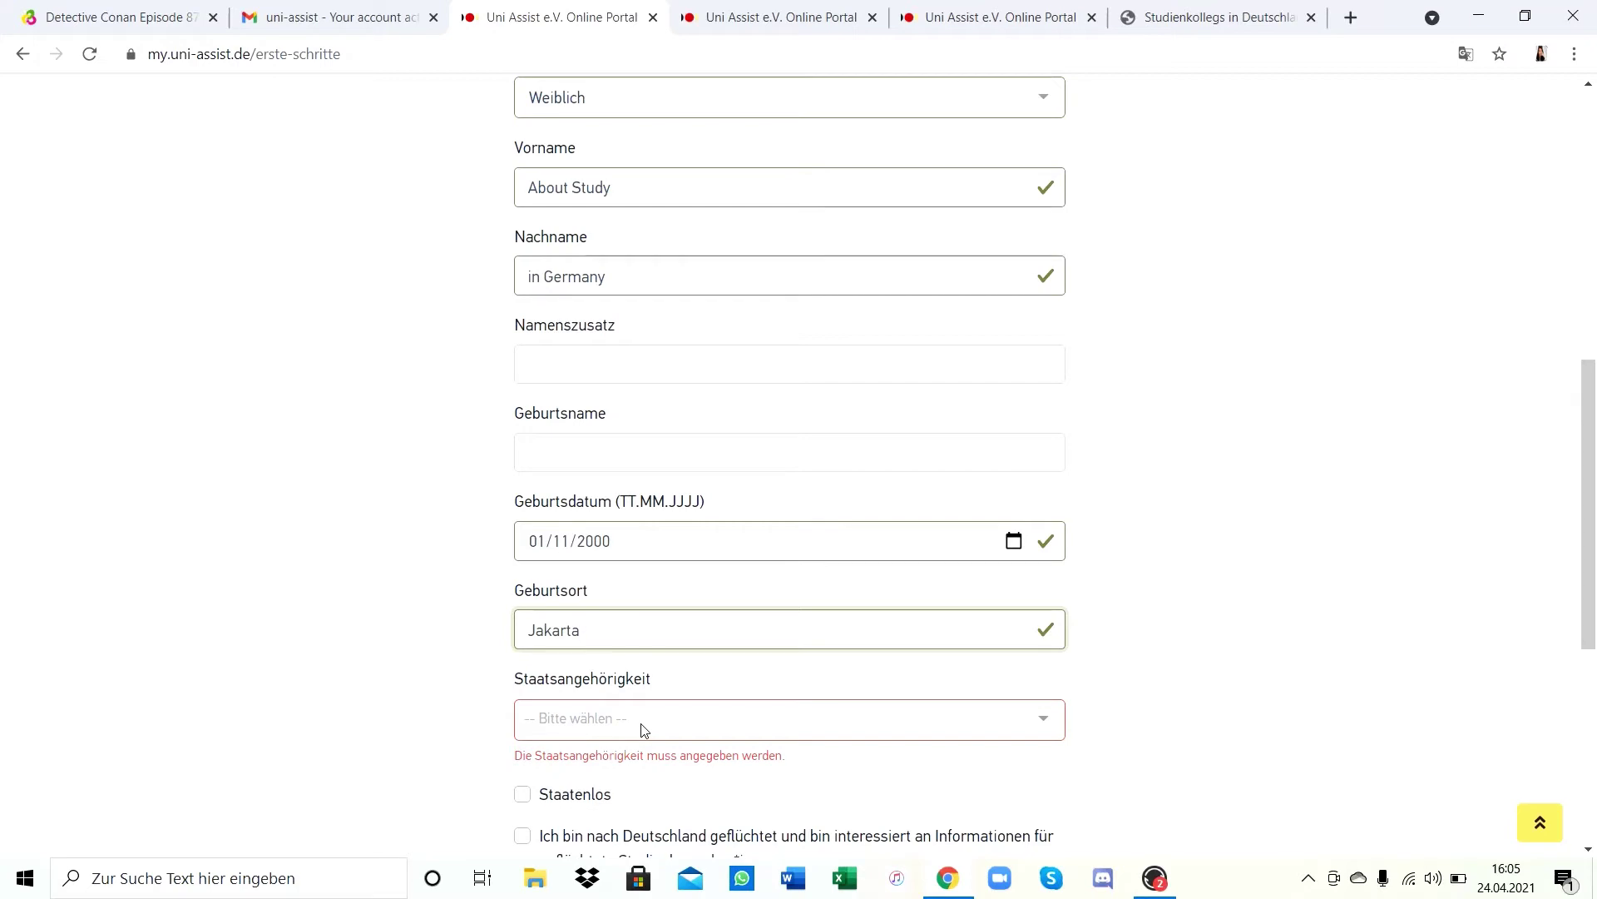
Set Staatsangehörigkeit to Indonesien and continue to the Kontaktdaten section
scroll(643, 729, "down", 1)
scroll(642, 729, "down", 1)
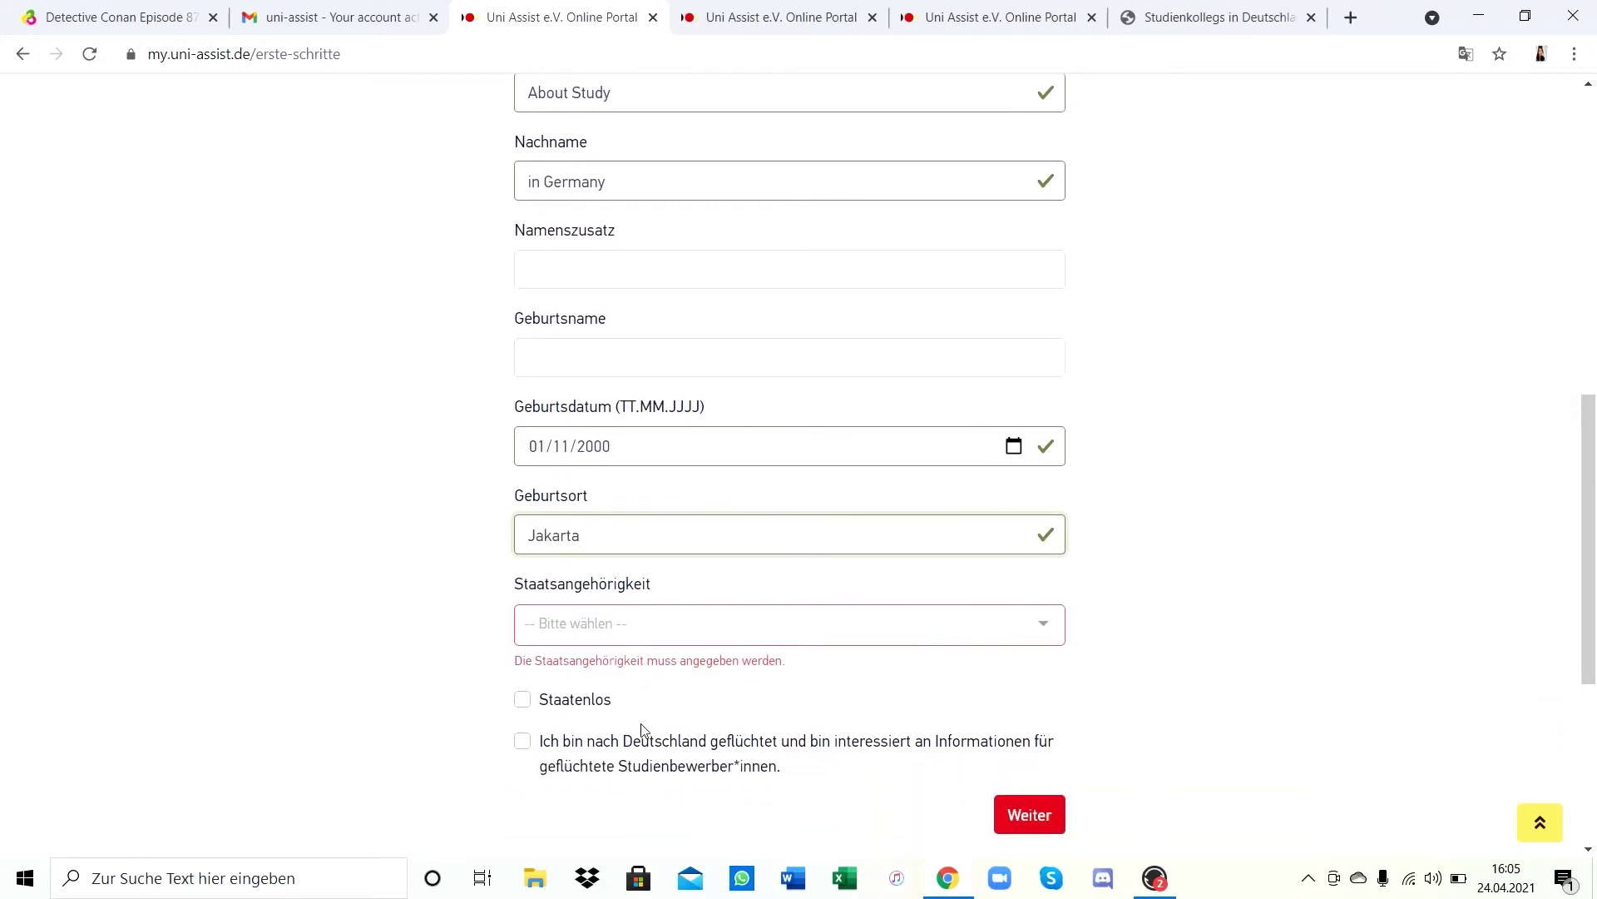
left_click(638, 636)
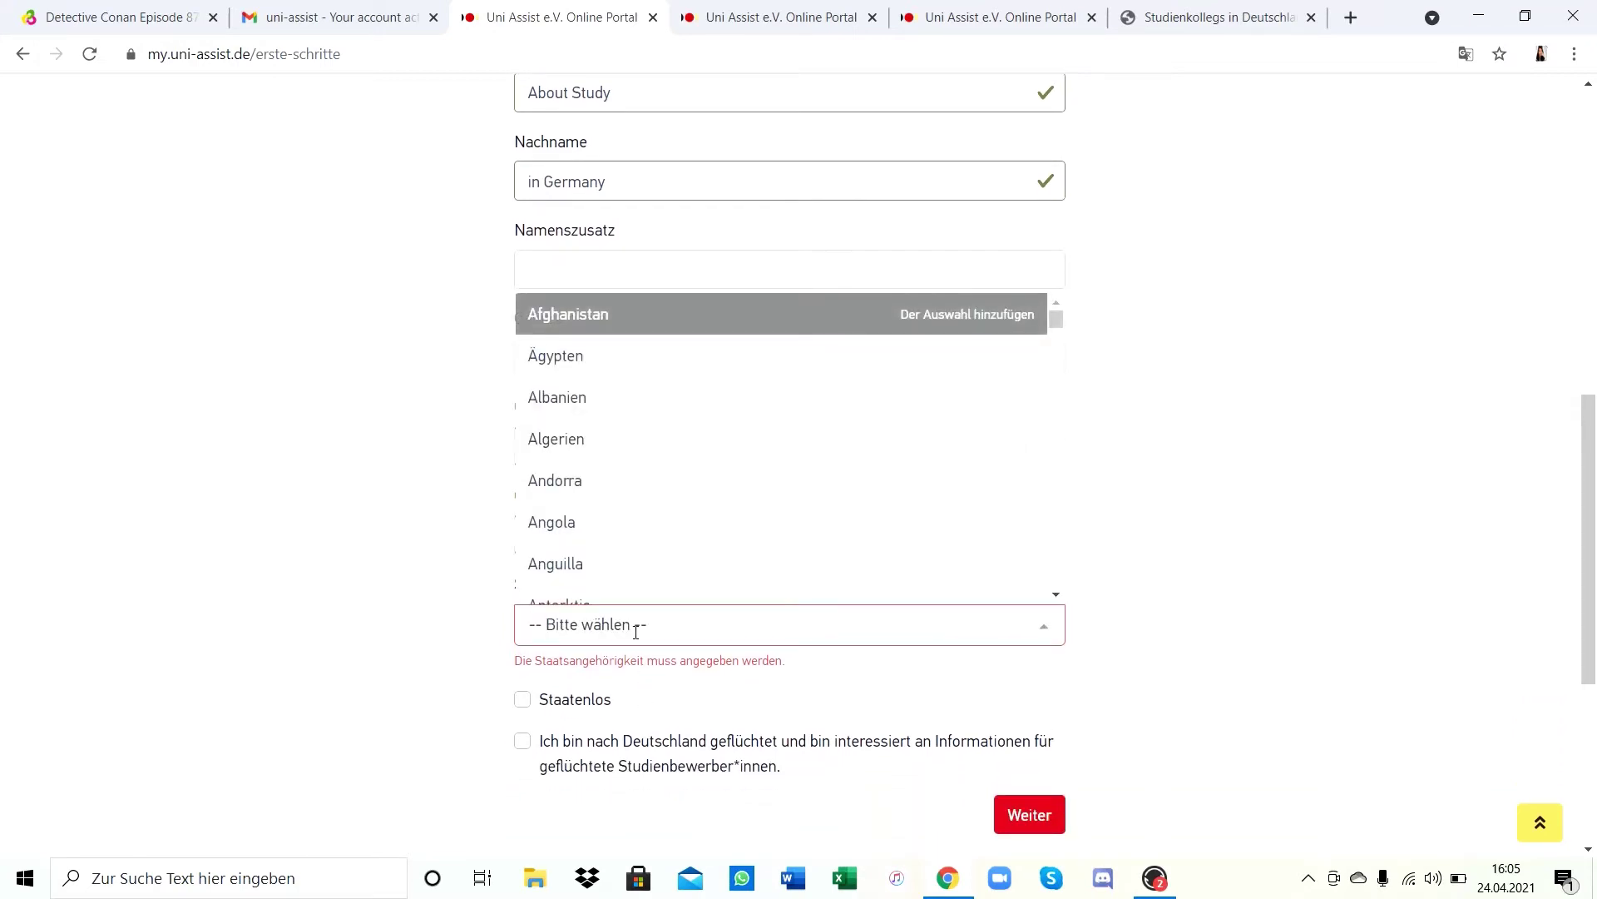
type("indo")
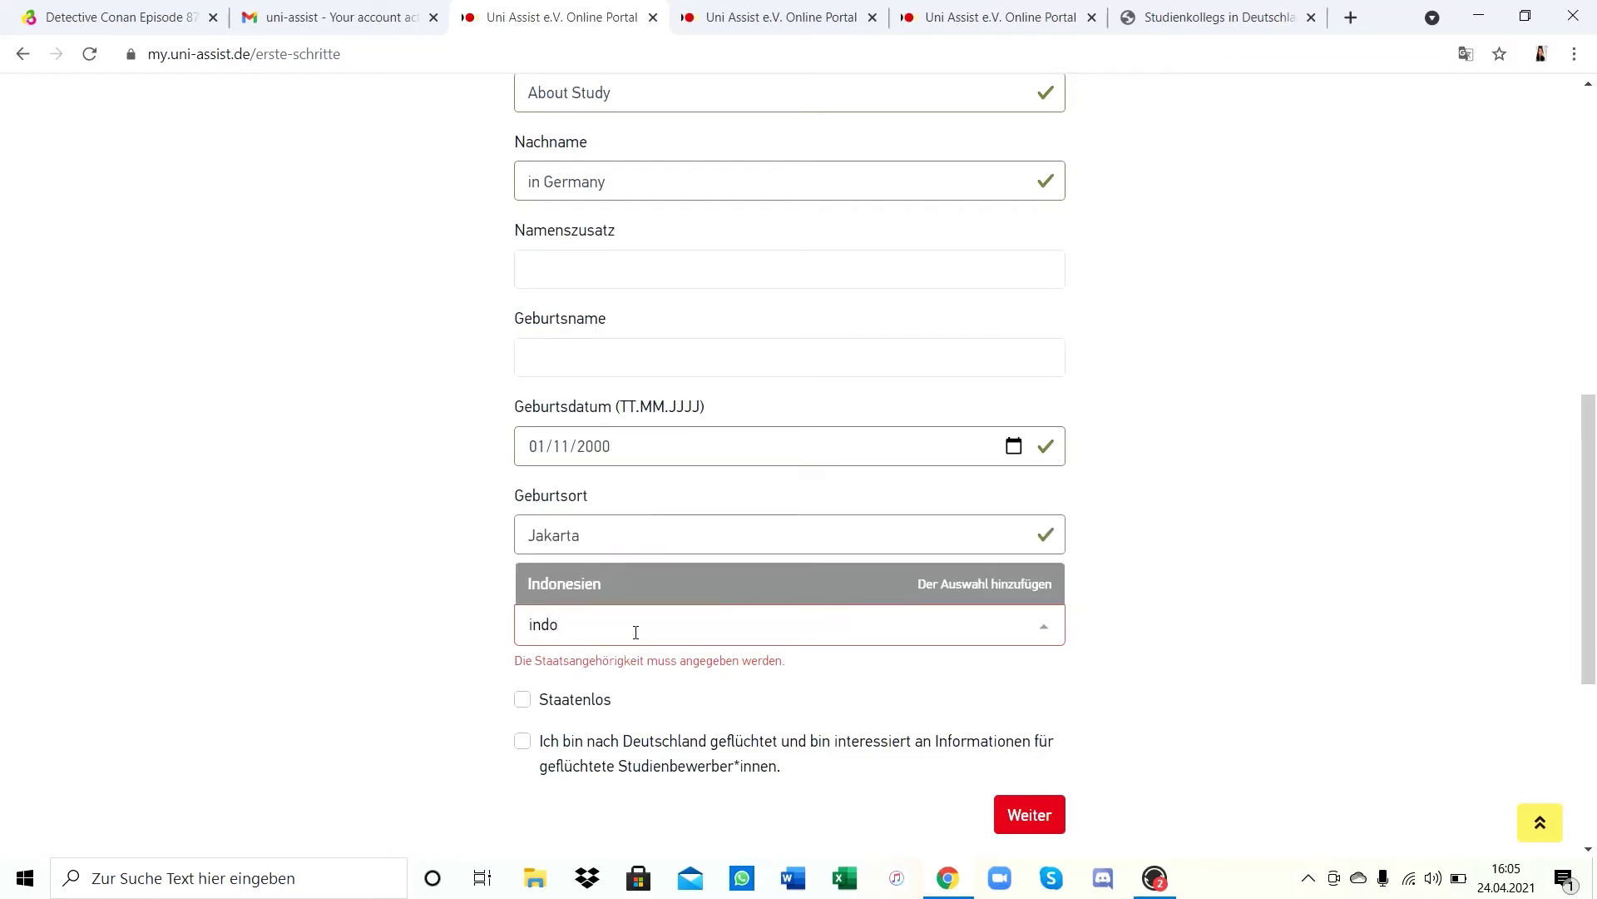
left_click(601, 596)
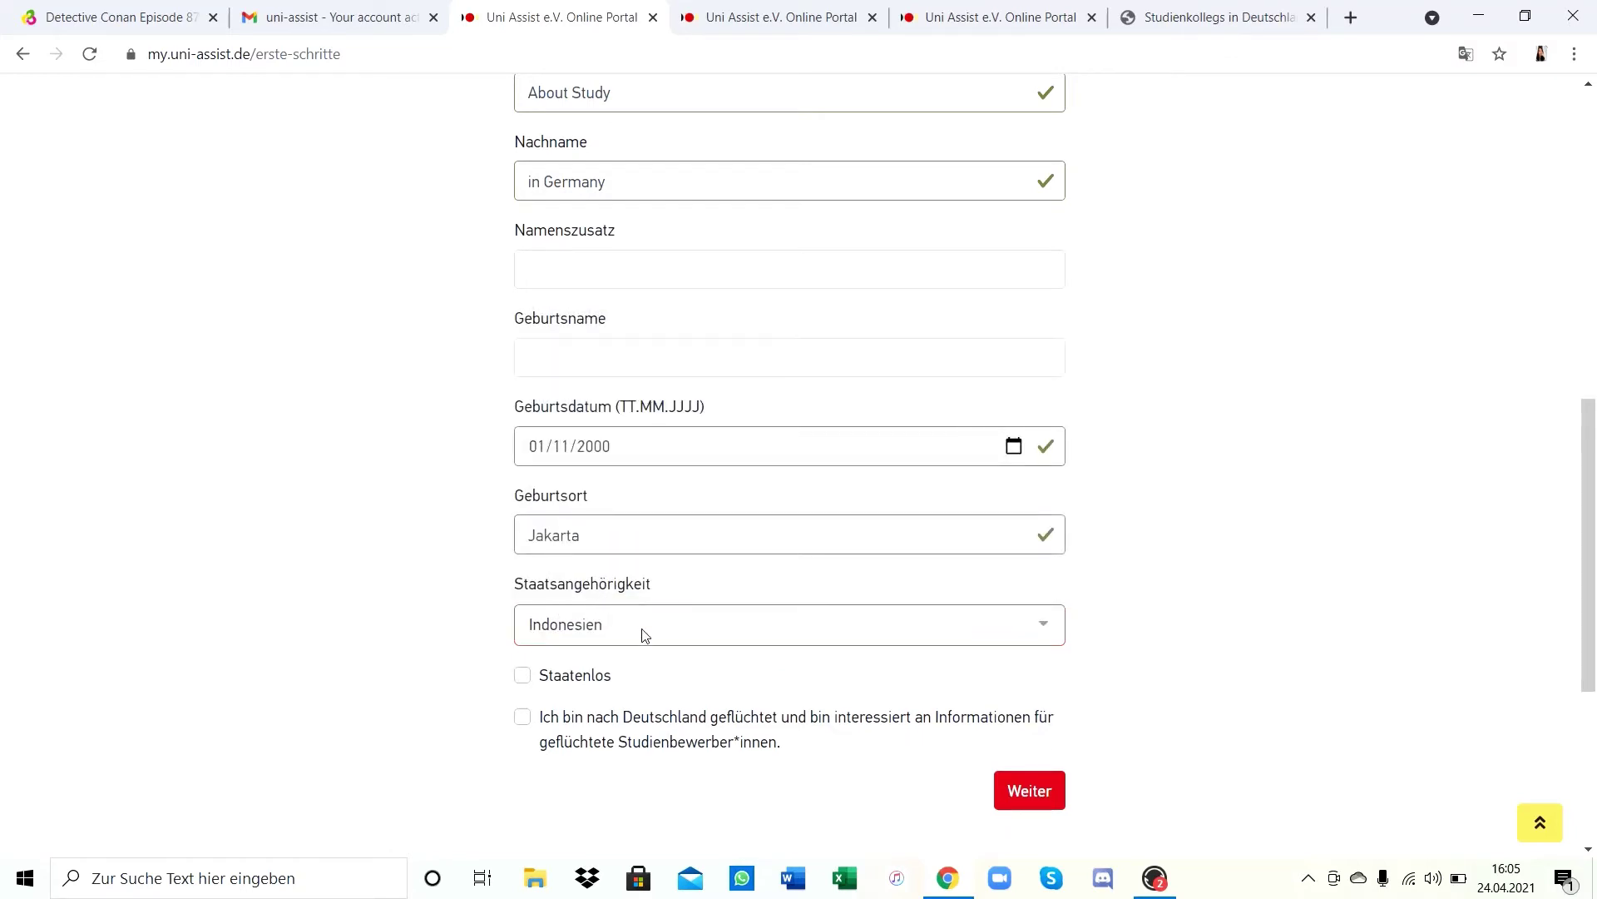
scroll(645, 635, "down", 1)
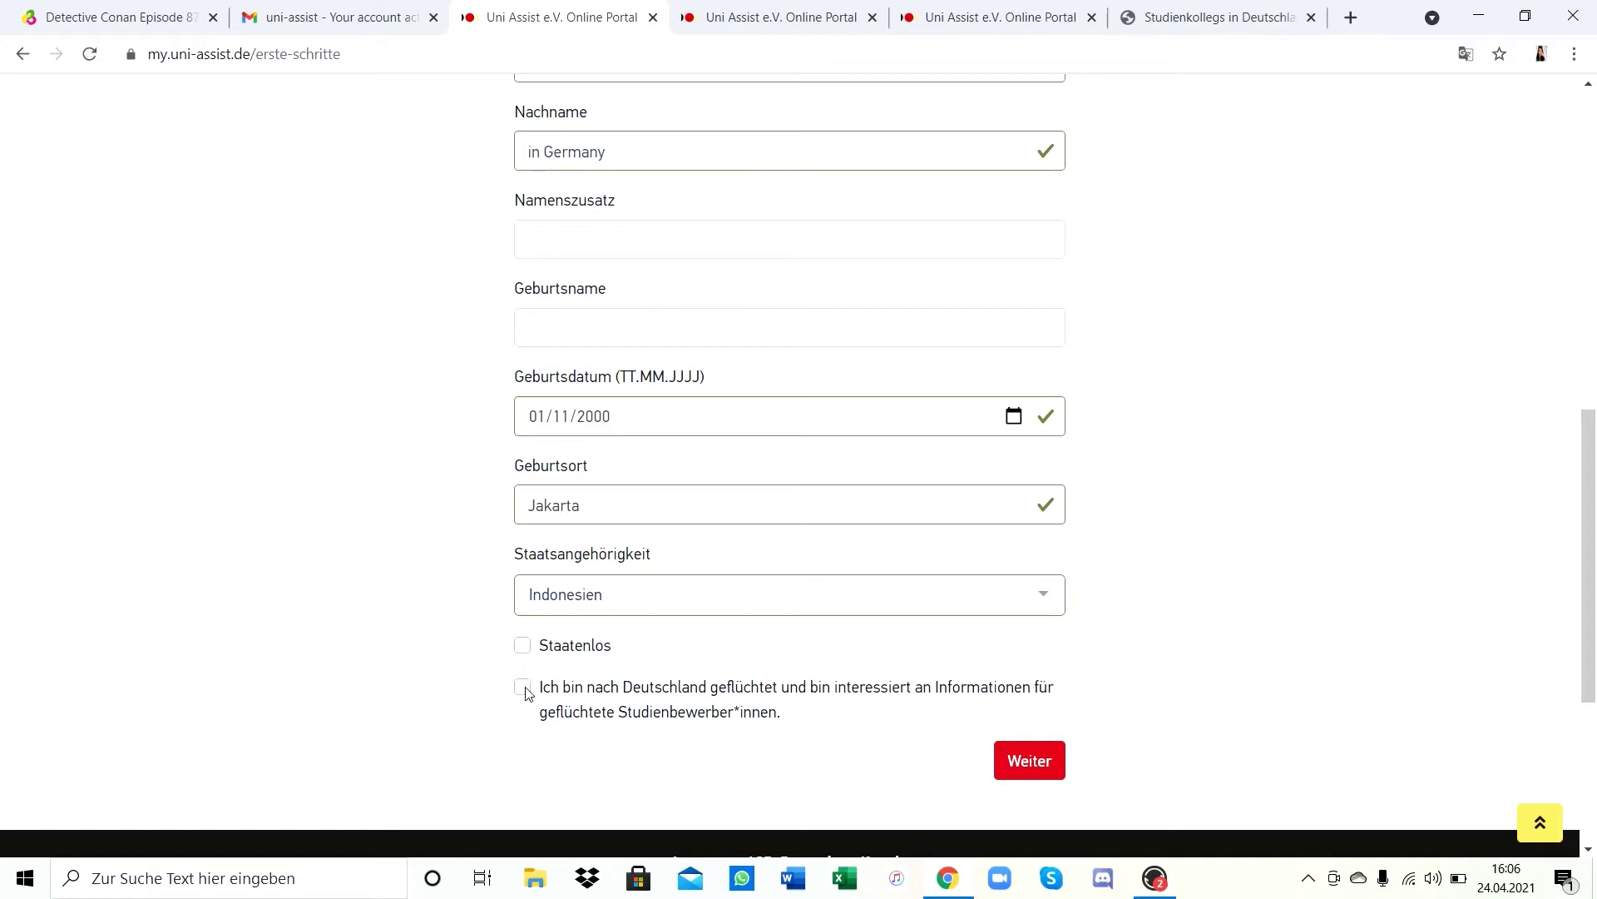
left_click(1032, 770)
Enter the applicant's street and house number, address supplement and postal code in Kontaktdaten, leaving the c/o field empty
scroll(1030, 773, "up", 1)
scroll(925, 591, "up", 1)
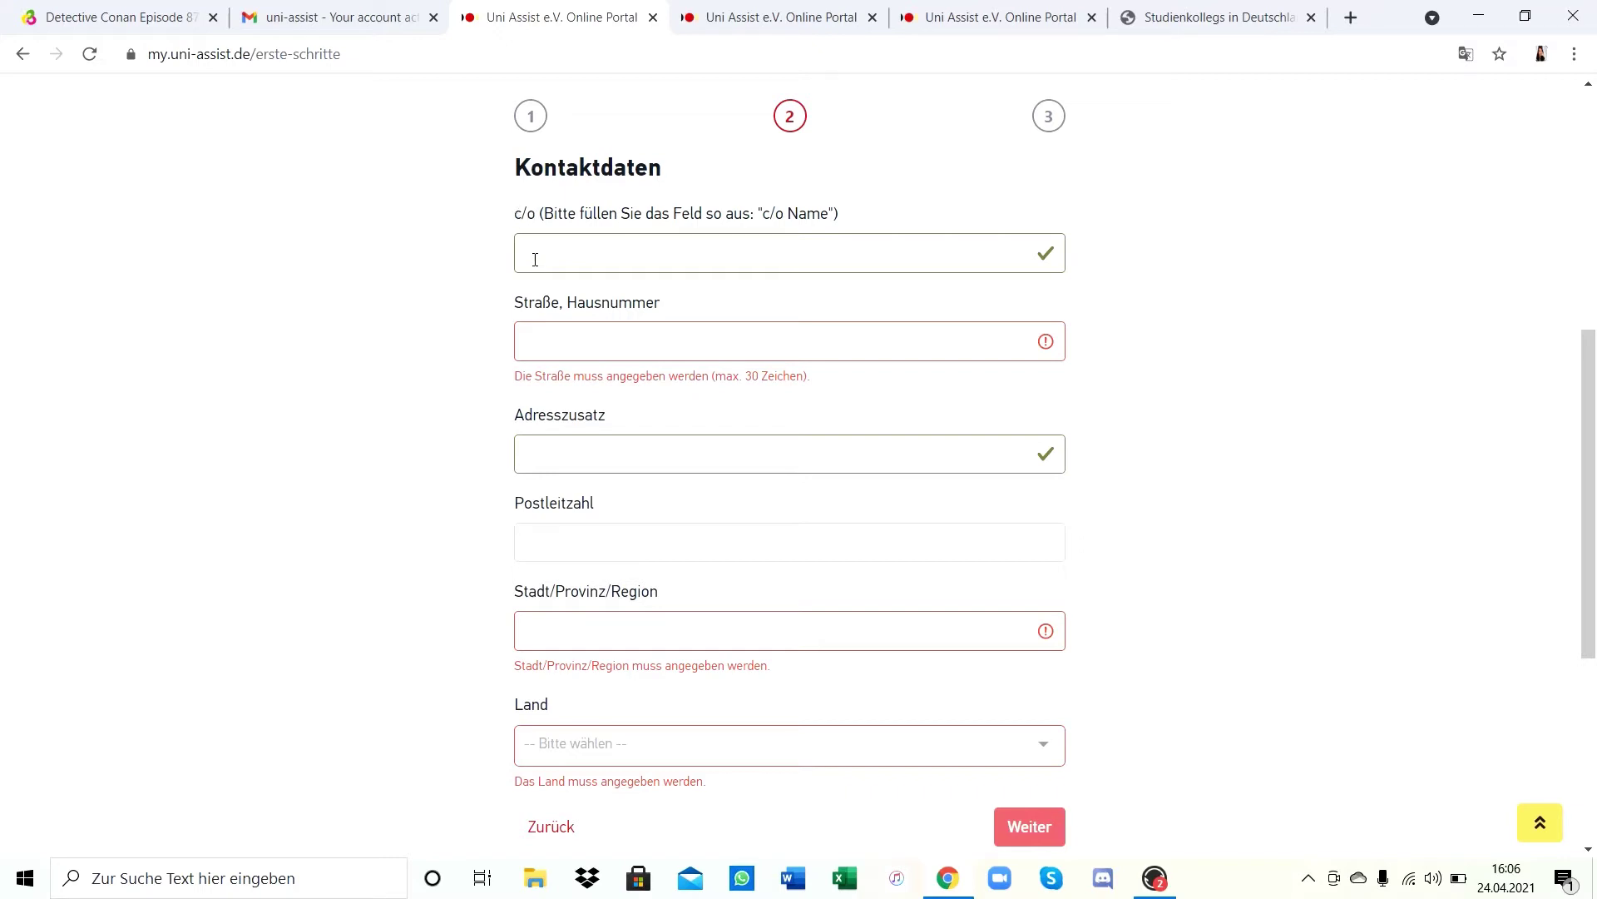
left_click(535, 255)
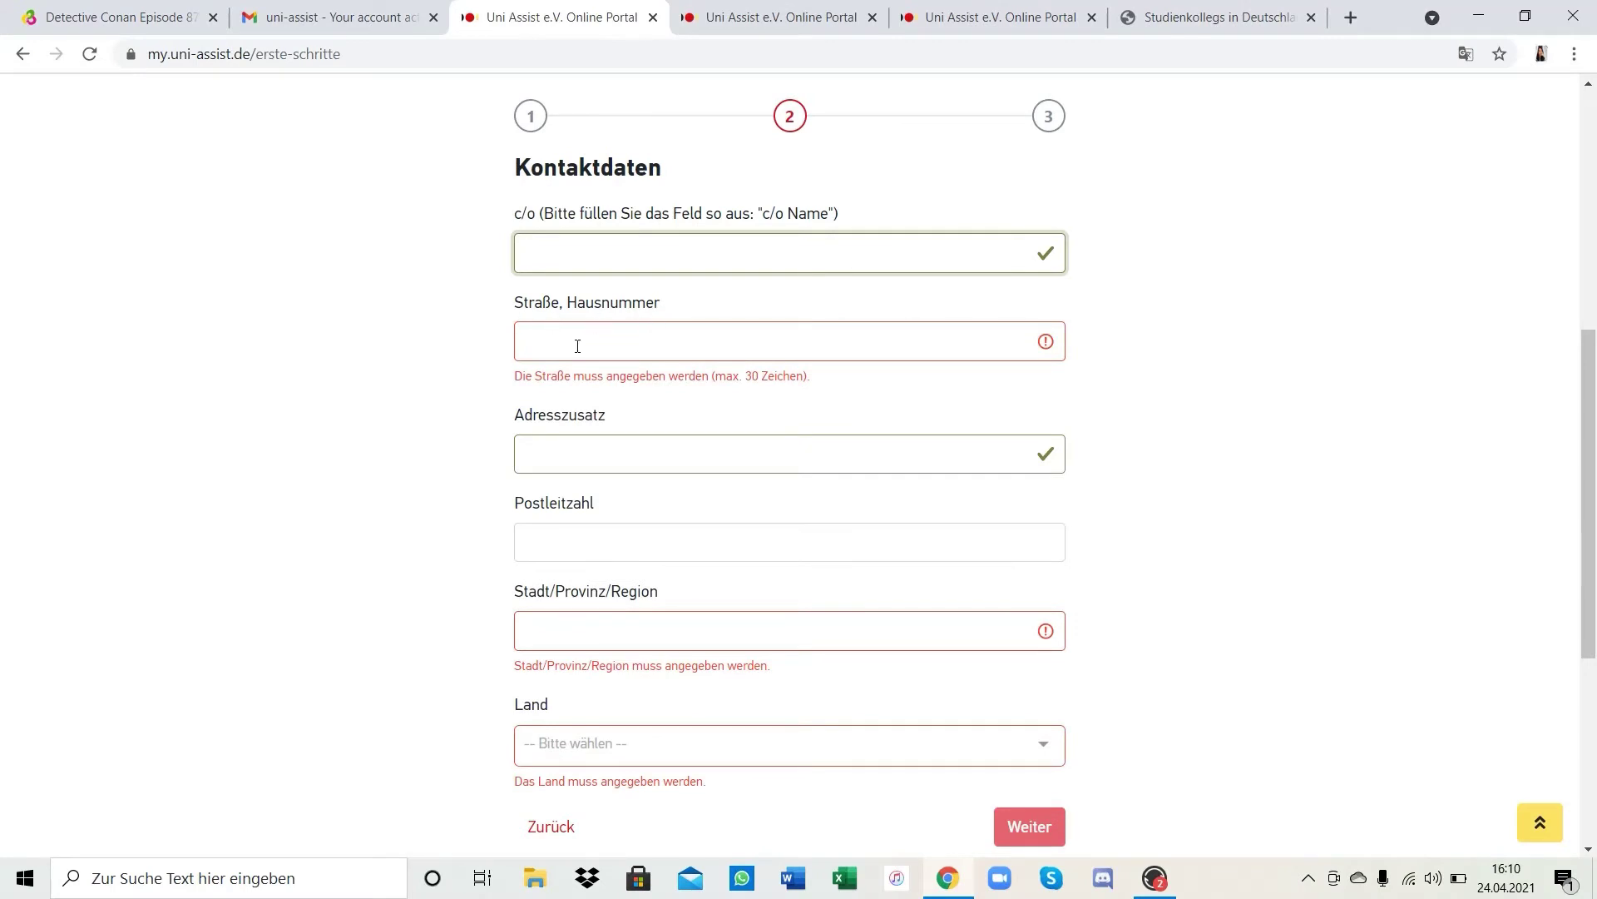
left_click(577, 346)
type("Hamburger, 20")
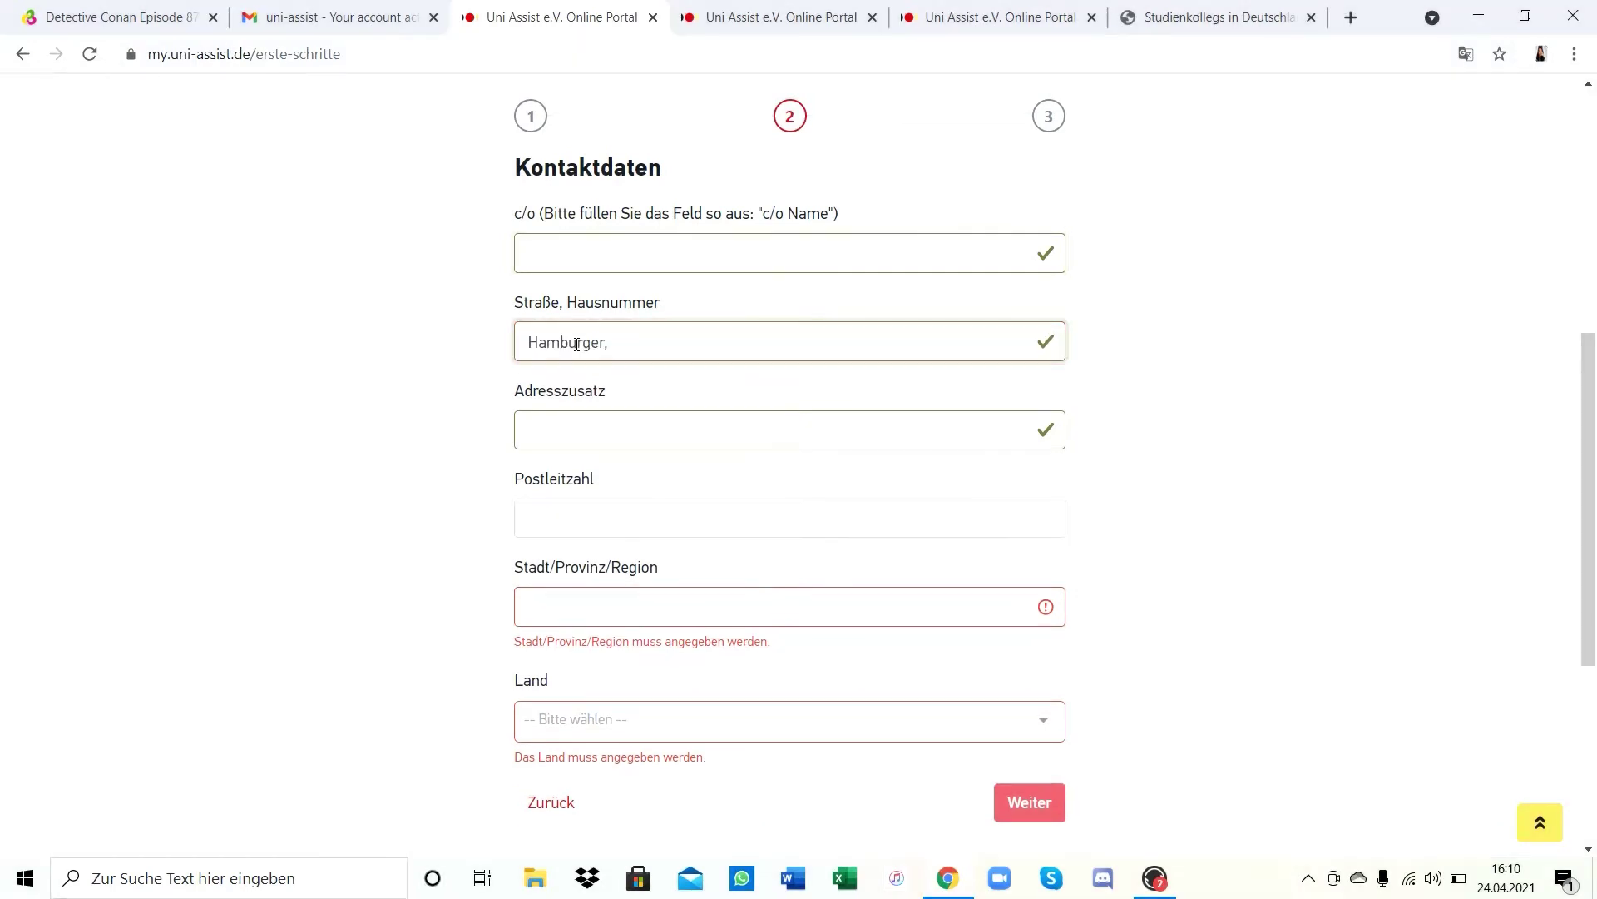
left_click(575, 431)
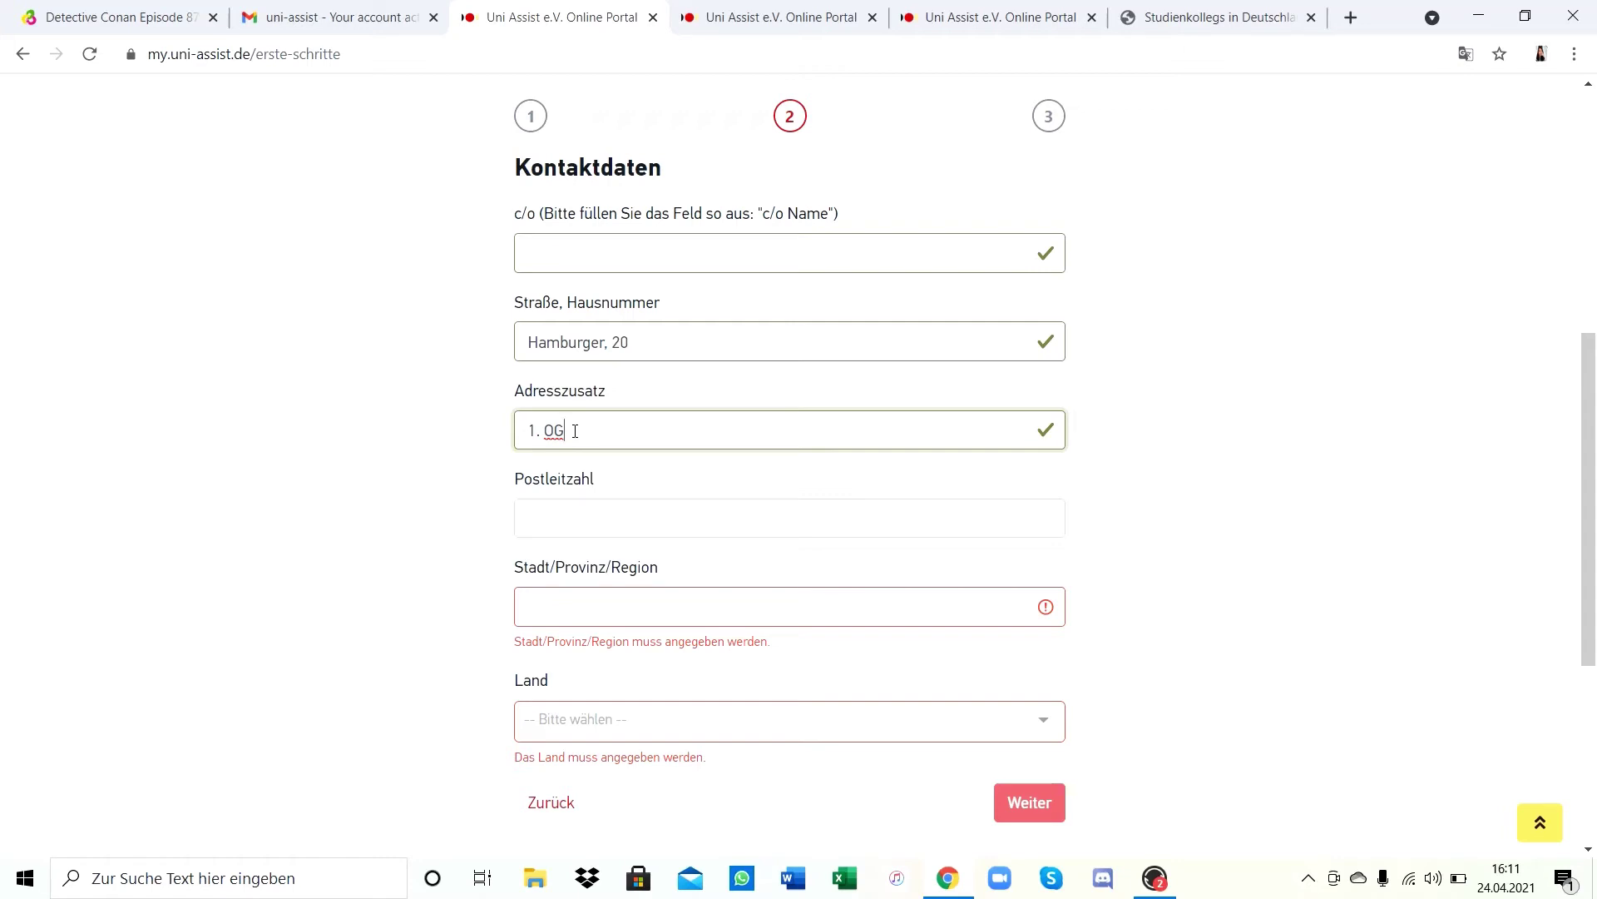
left_click(557, 511)
type("21035")
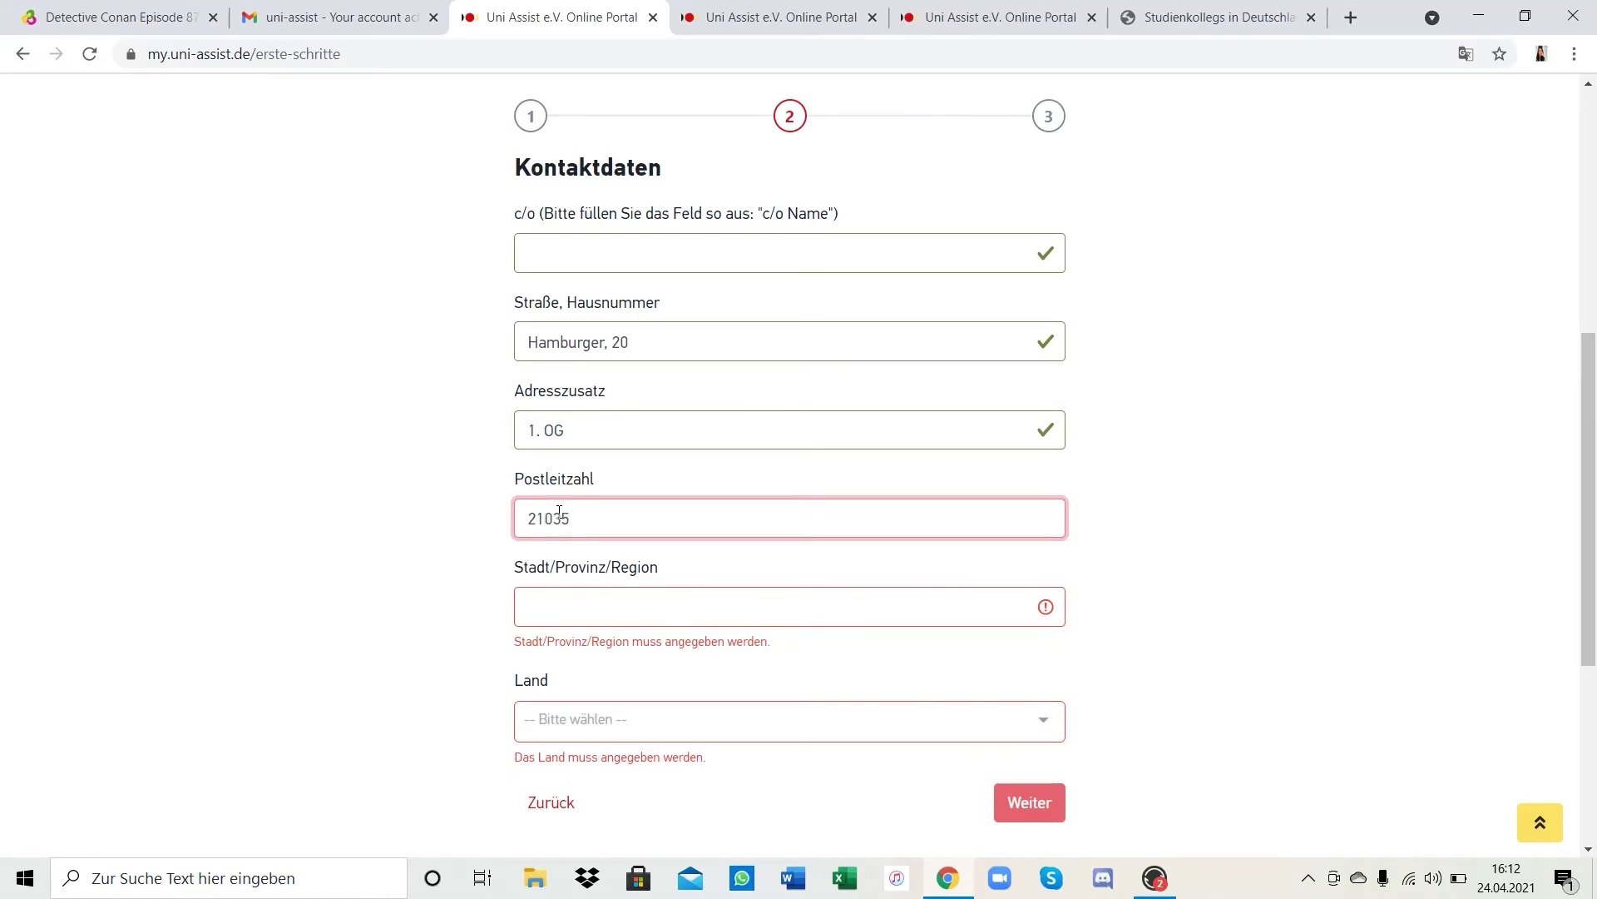
Enter the city and federal state of the applicant's address in Stadt/Provinz/Region
scroll(559, 510, "down", 1)
left_click(556, 550)
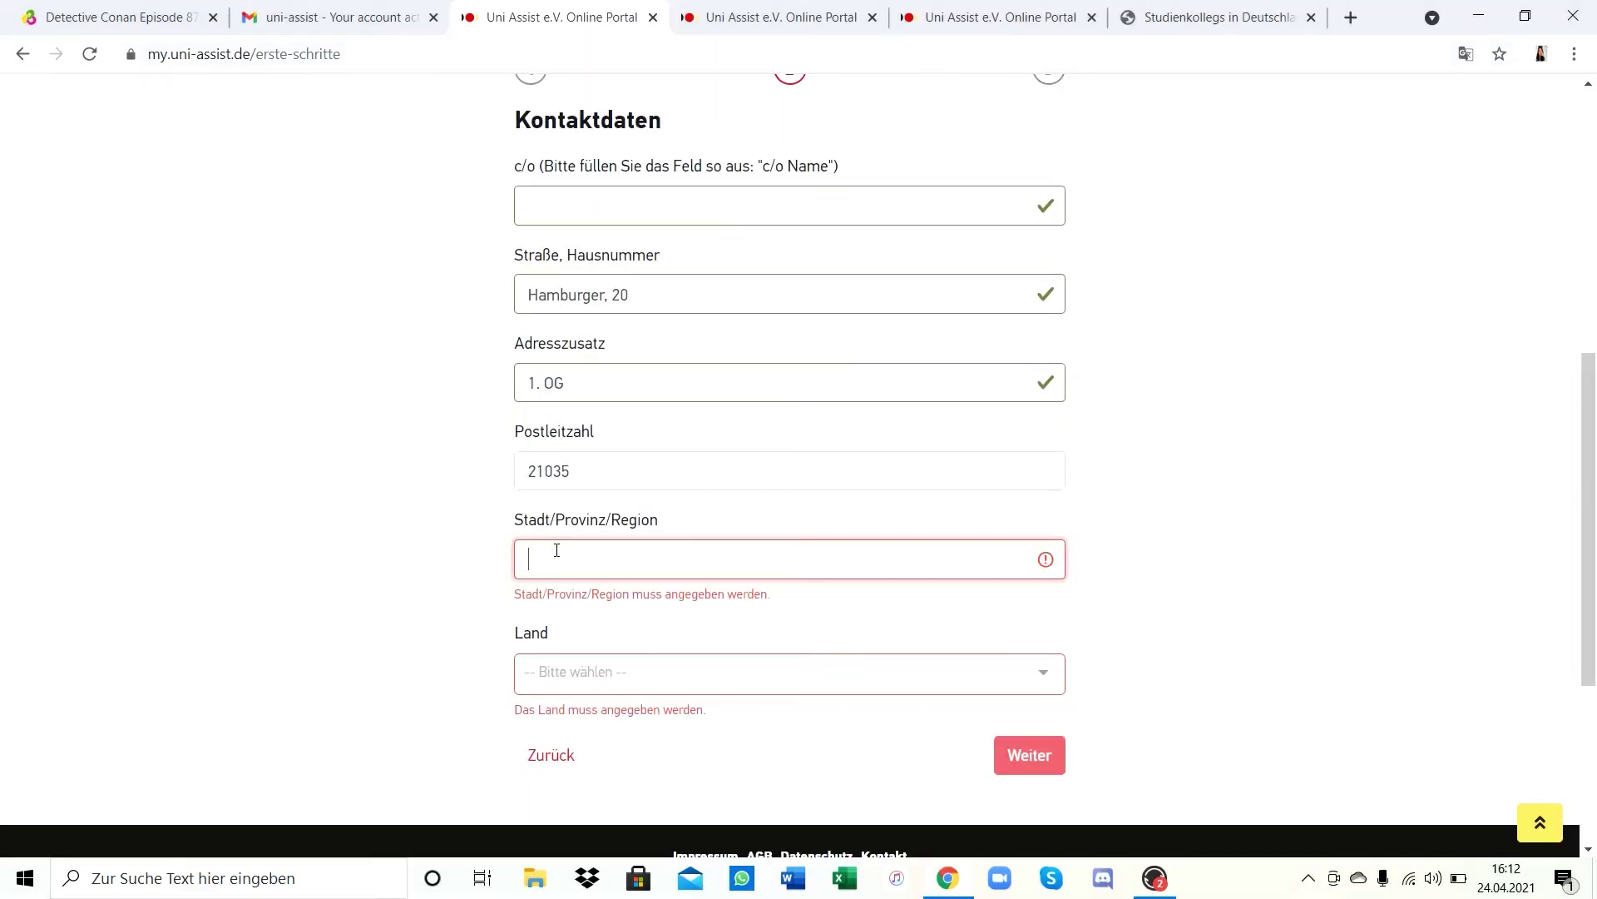
type("Heidelberg")
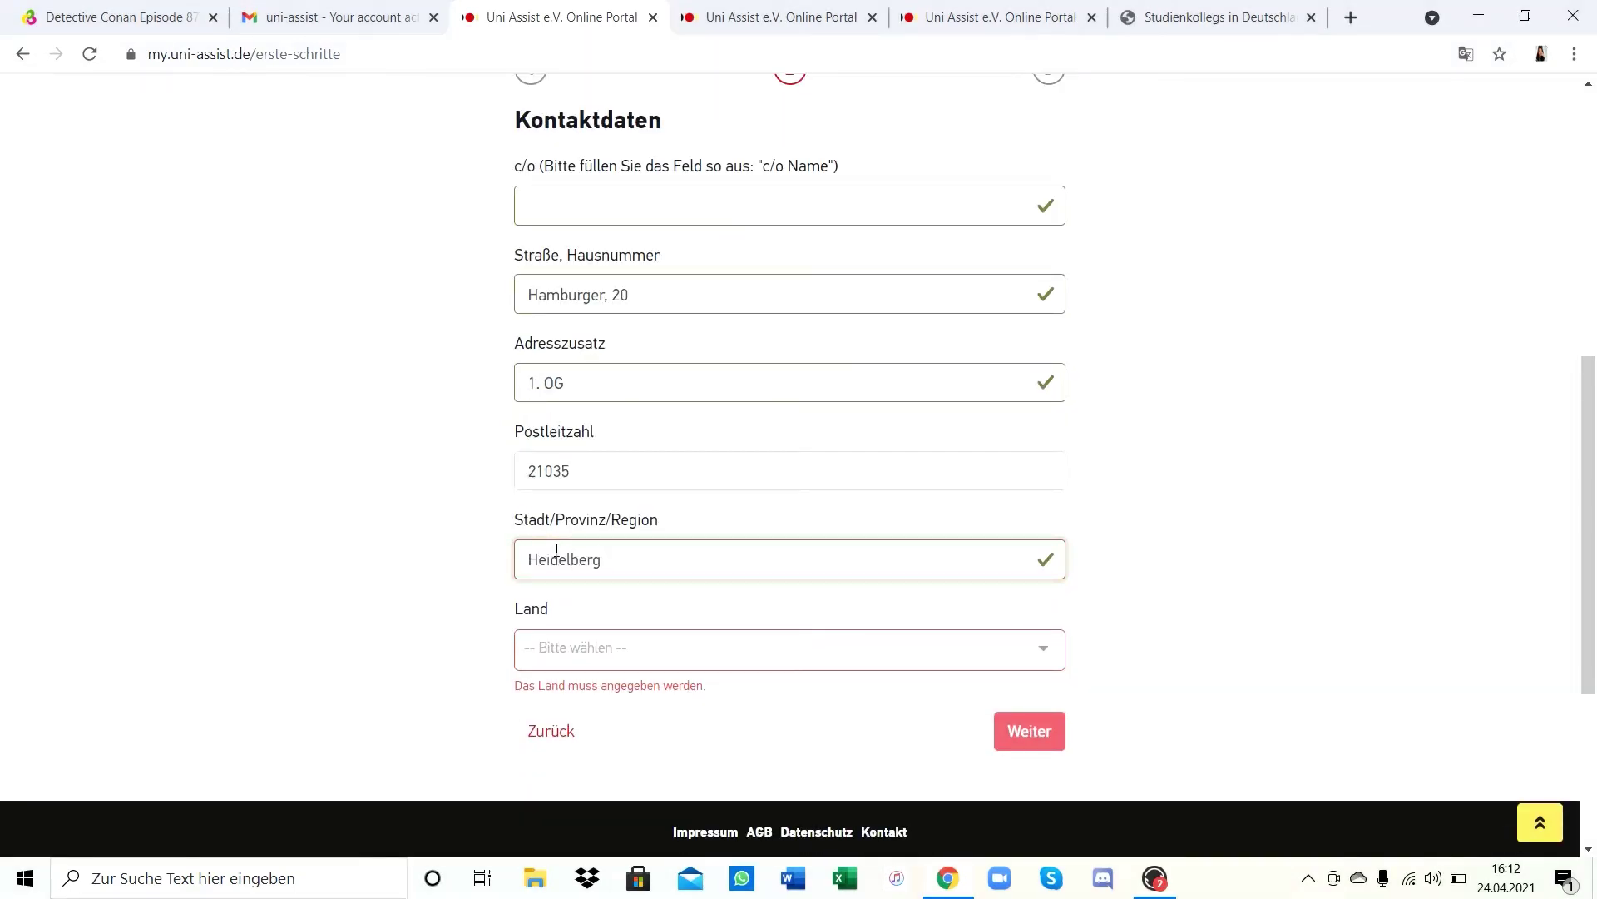
type(" / Baden - Württemberg")
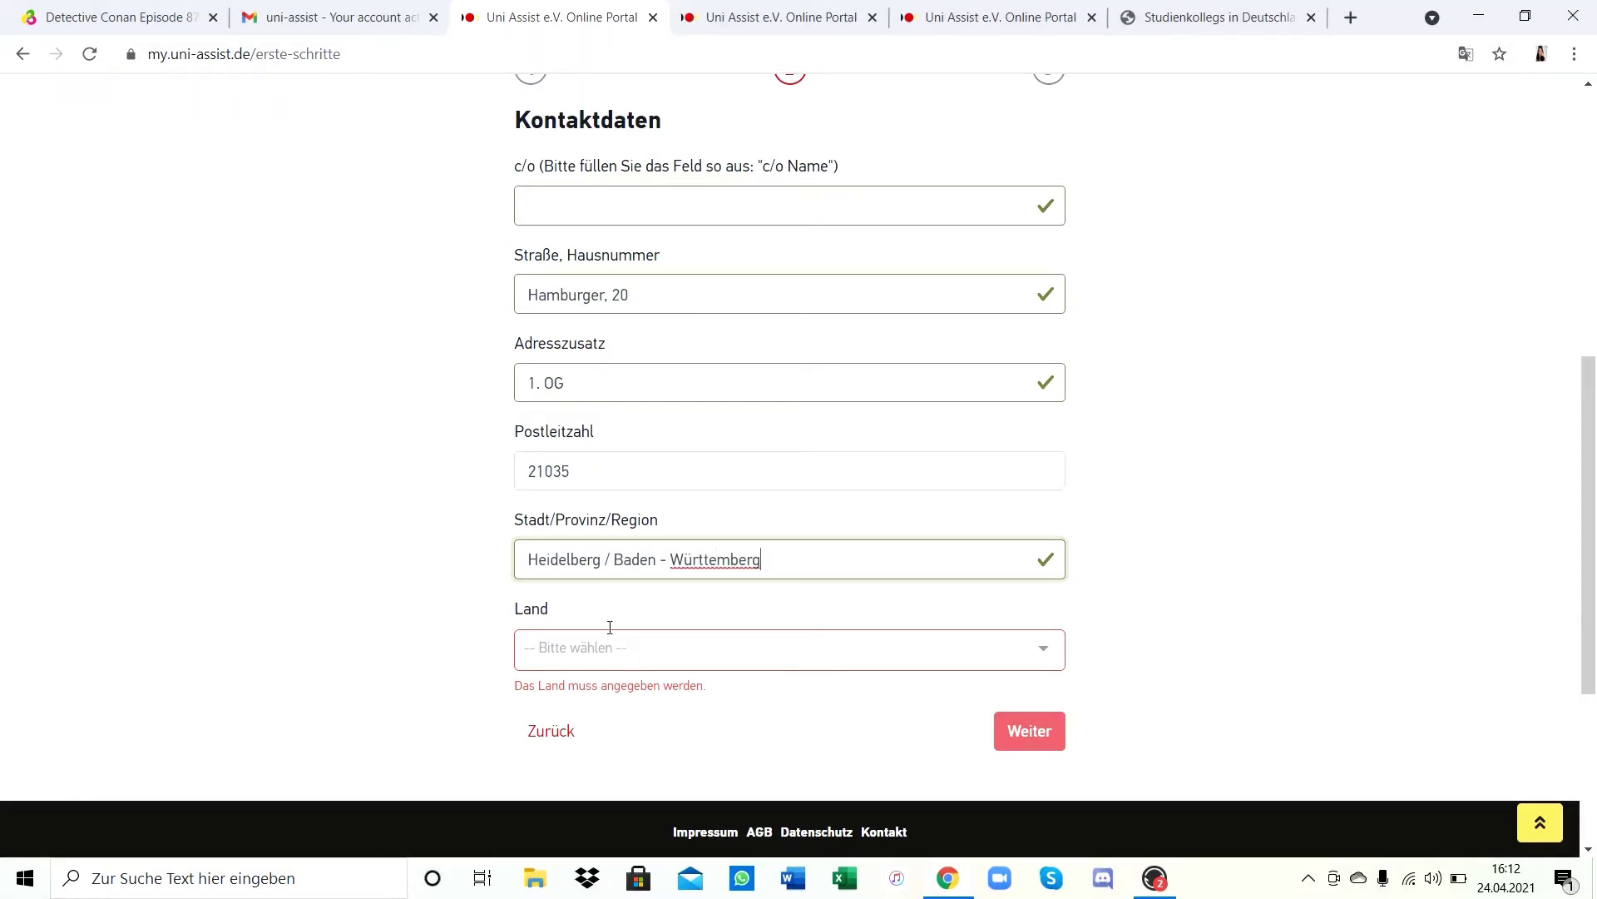
Set Land to Deutschland in the contact data and continue to the Sonstige Daten section
left_click(674, 648)
type("deut")
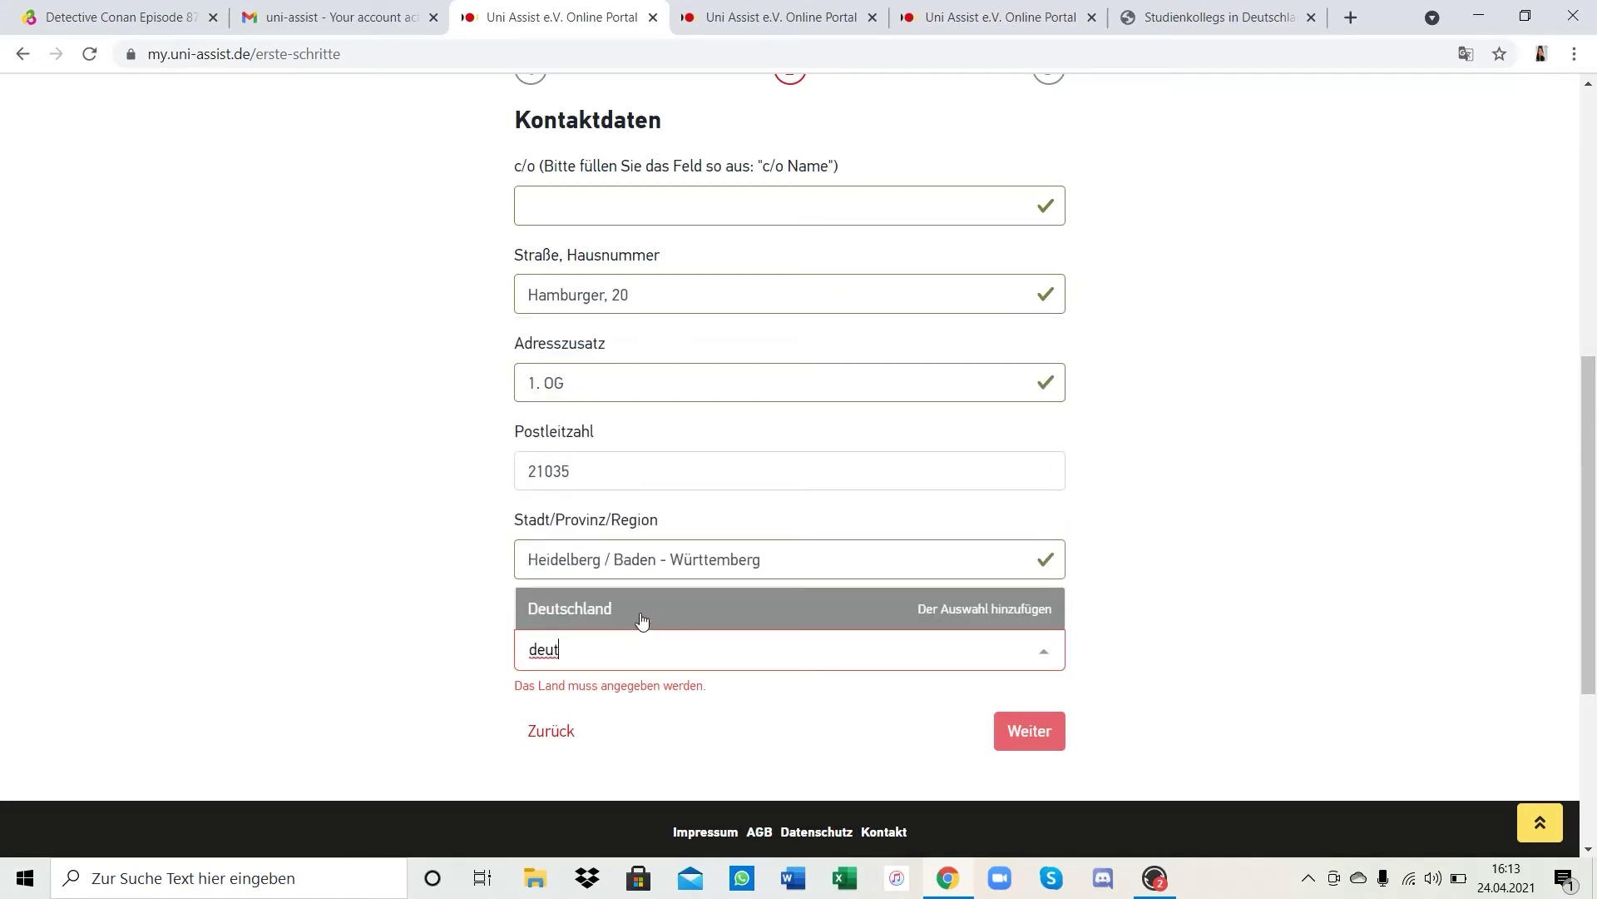
left_click(644, 620)
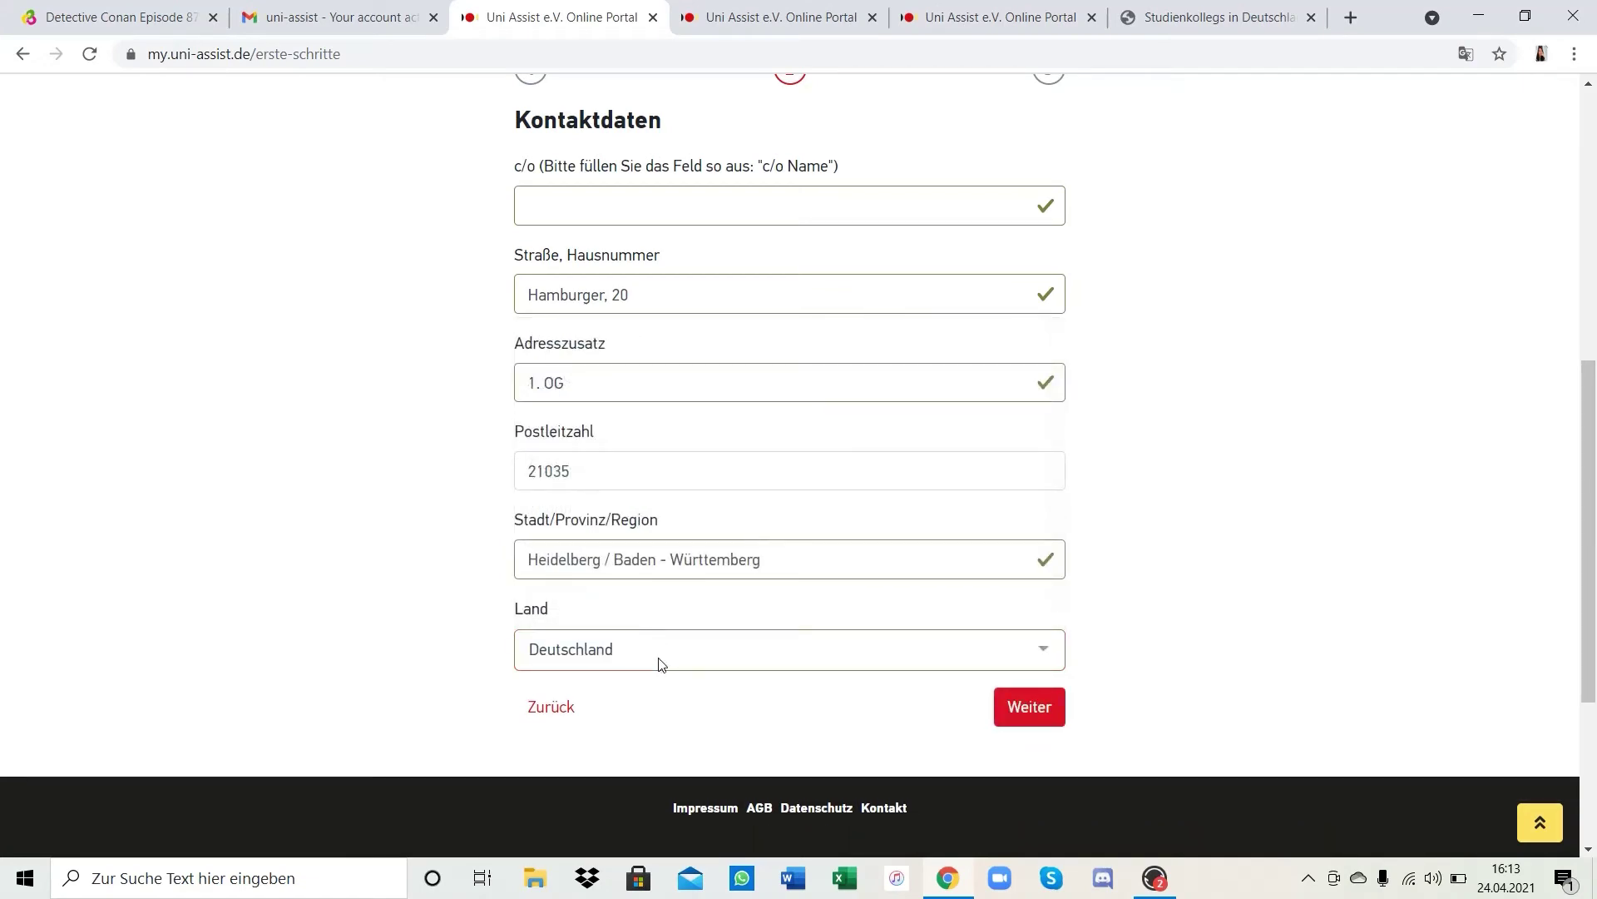
left_click(1025, 712)
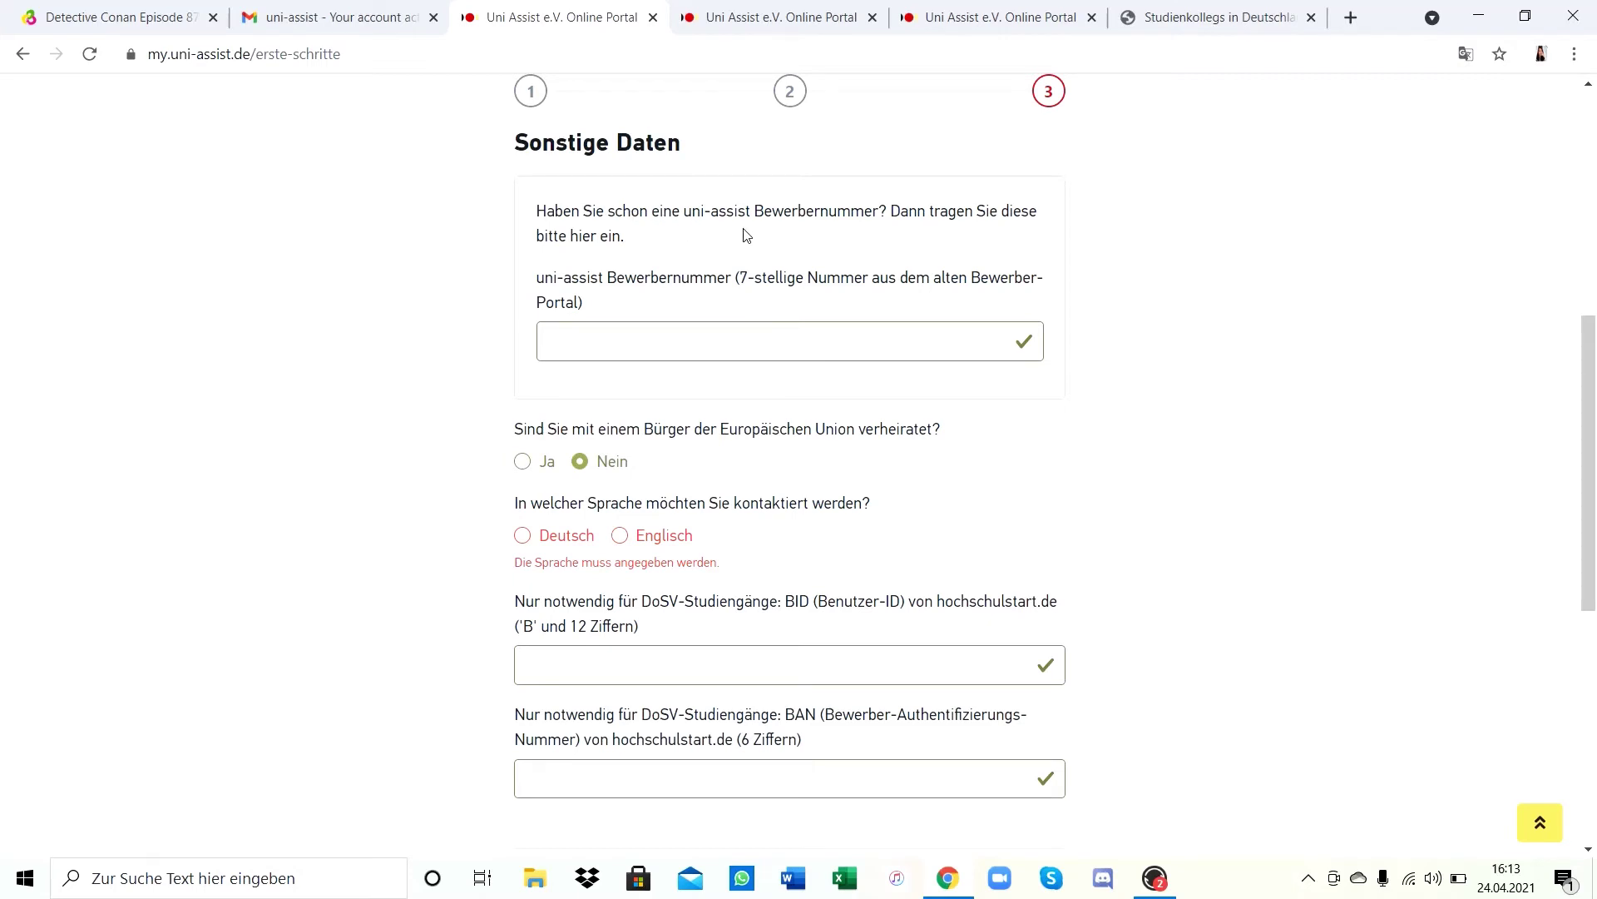
Choose Deutsch as the contact language in Sonstige Daten, leaving the uni-assist Bewerbernummer empty
left_click(723, 348)
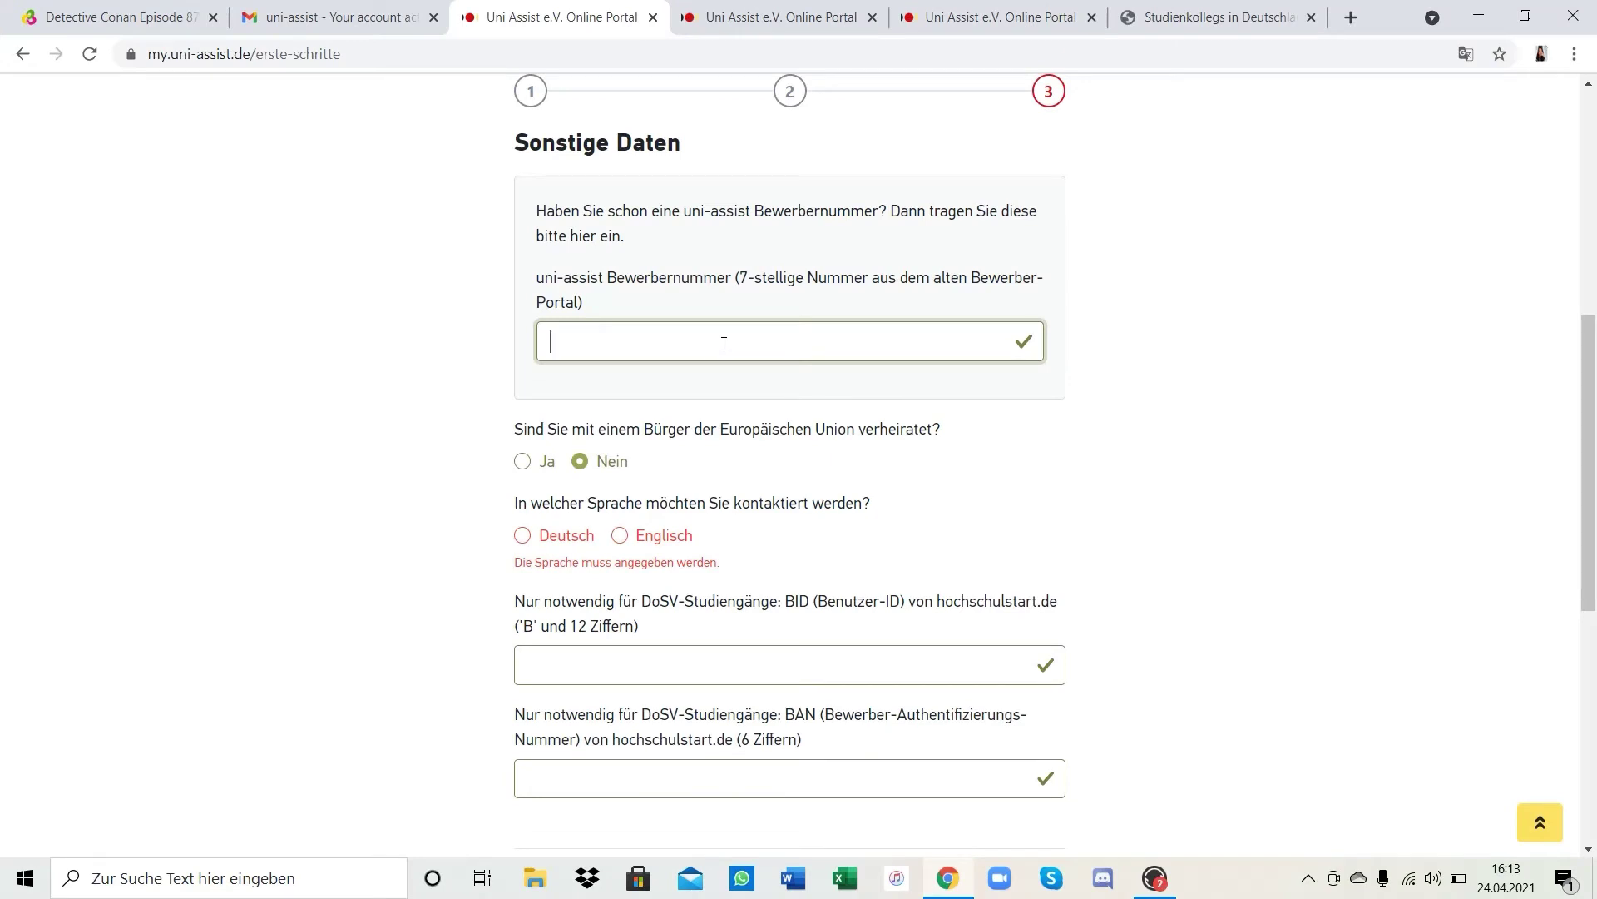
scroll(723, 343, "down", 3)
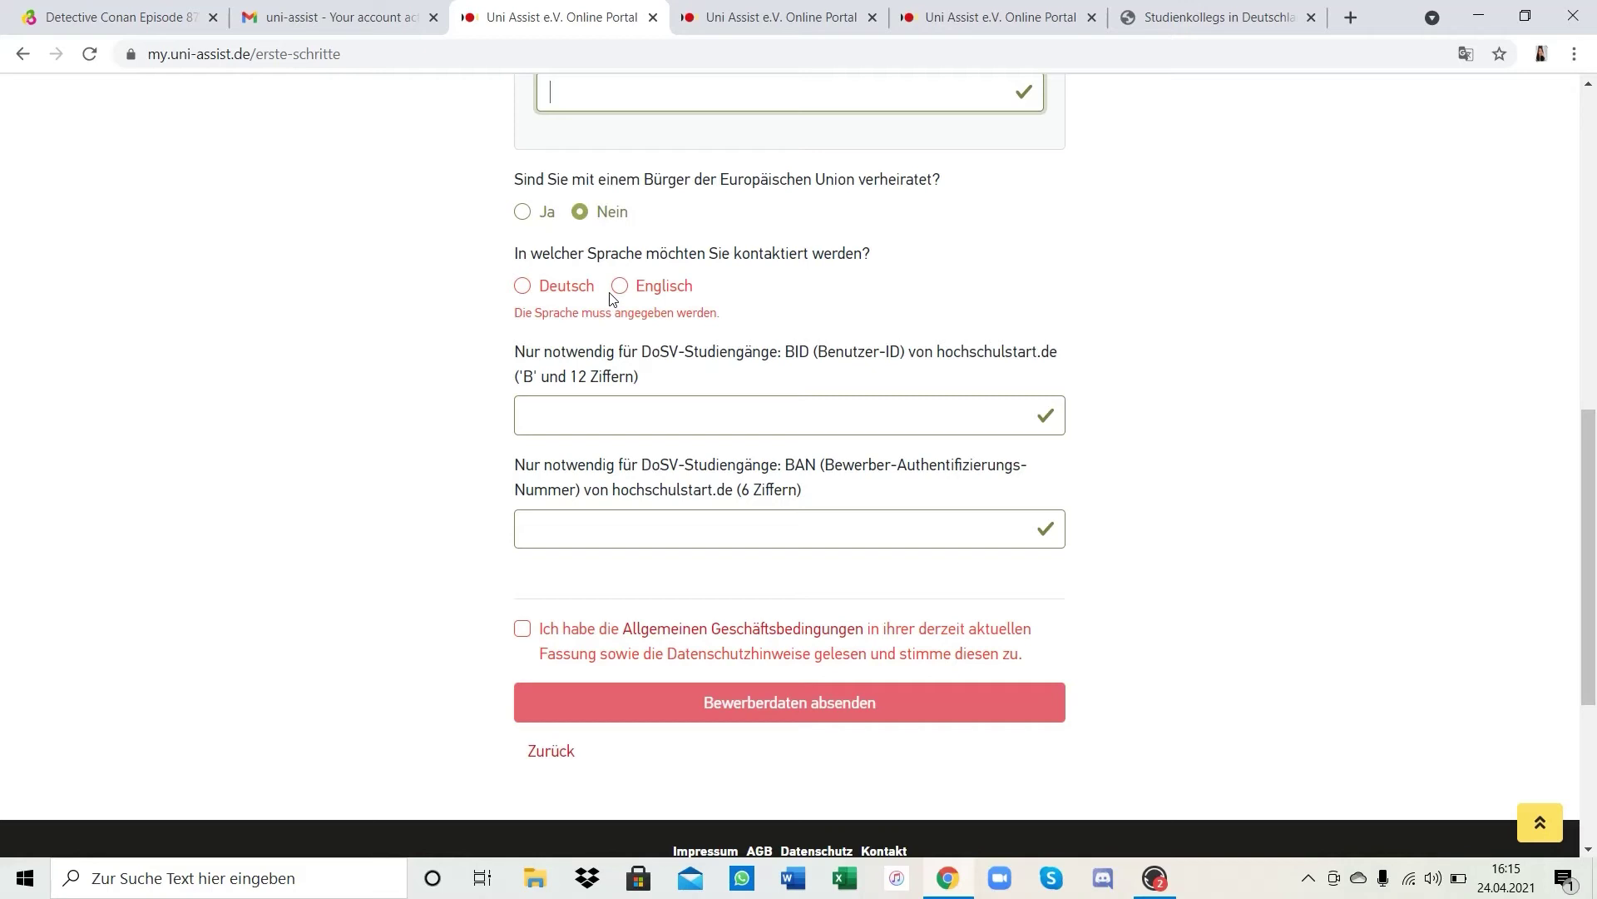
left_click(526, 287)
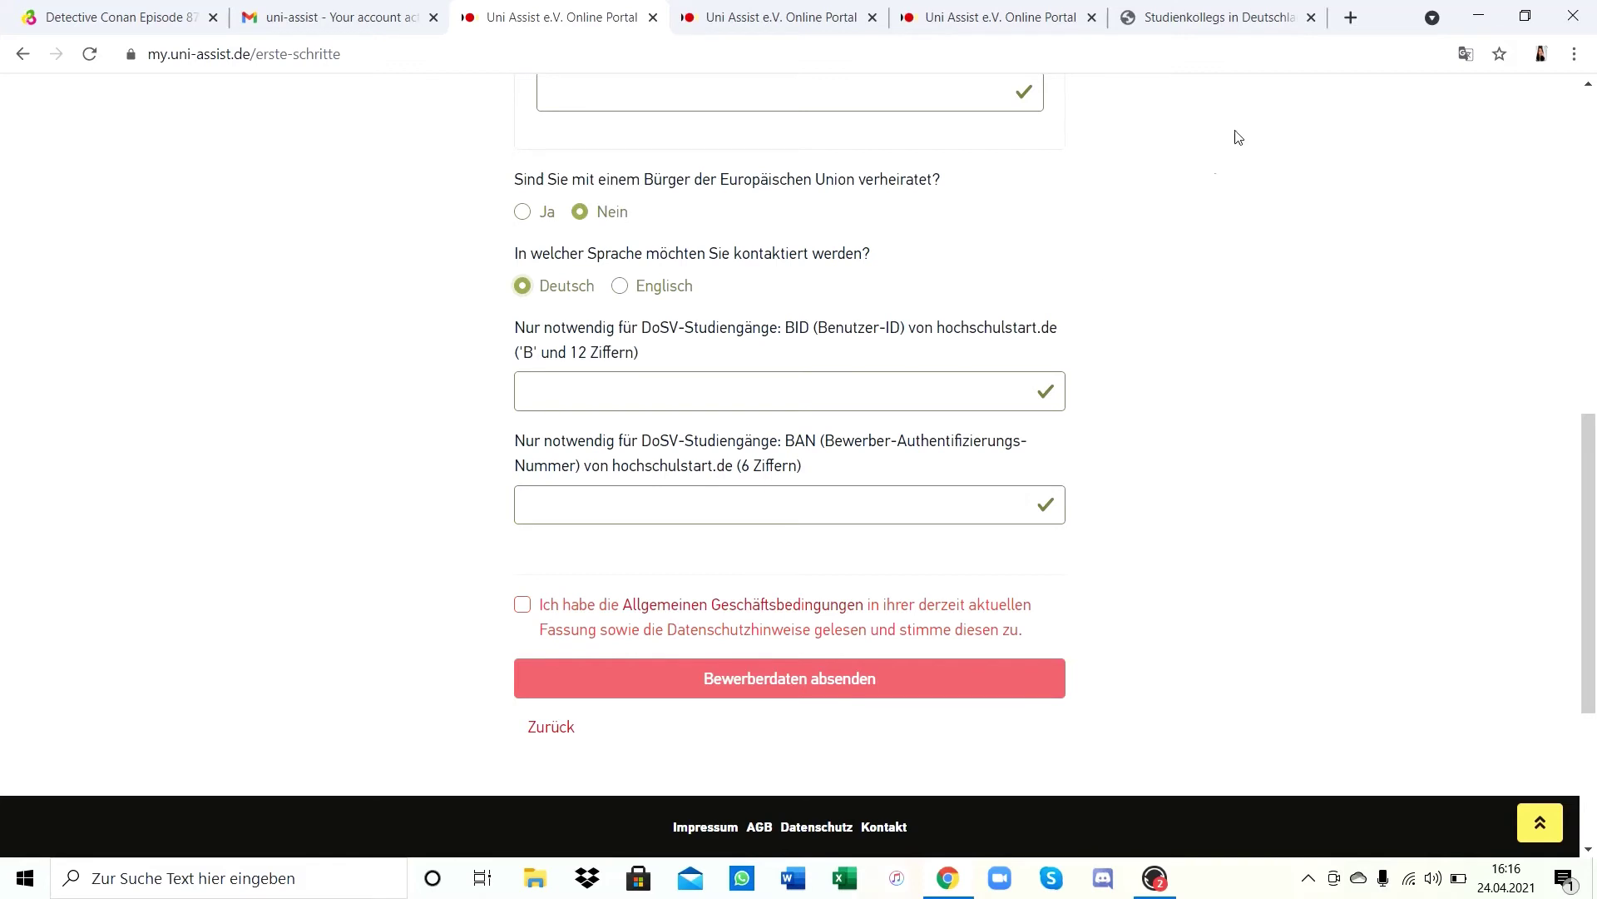
Open hochschulstart.de in a separate browser tab
left_click(1348, 20)
type("hoc")
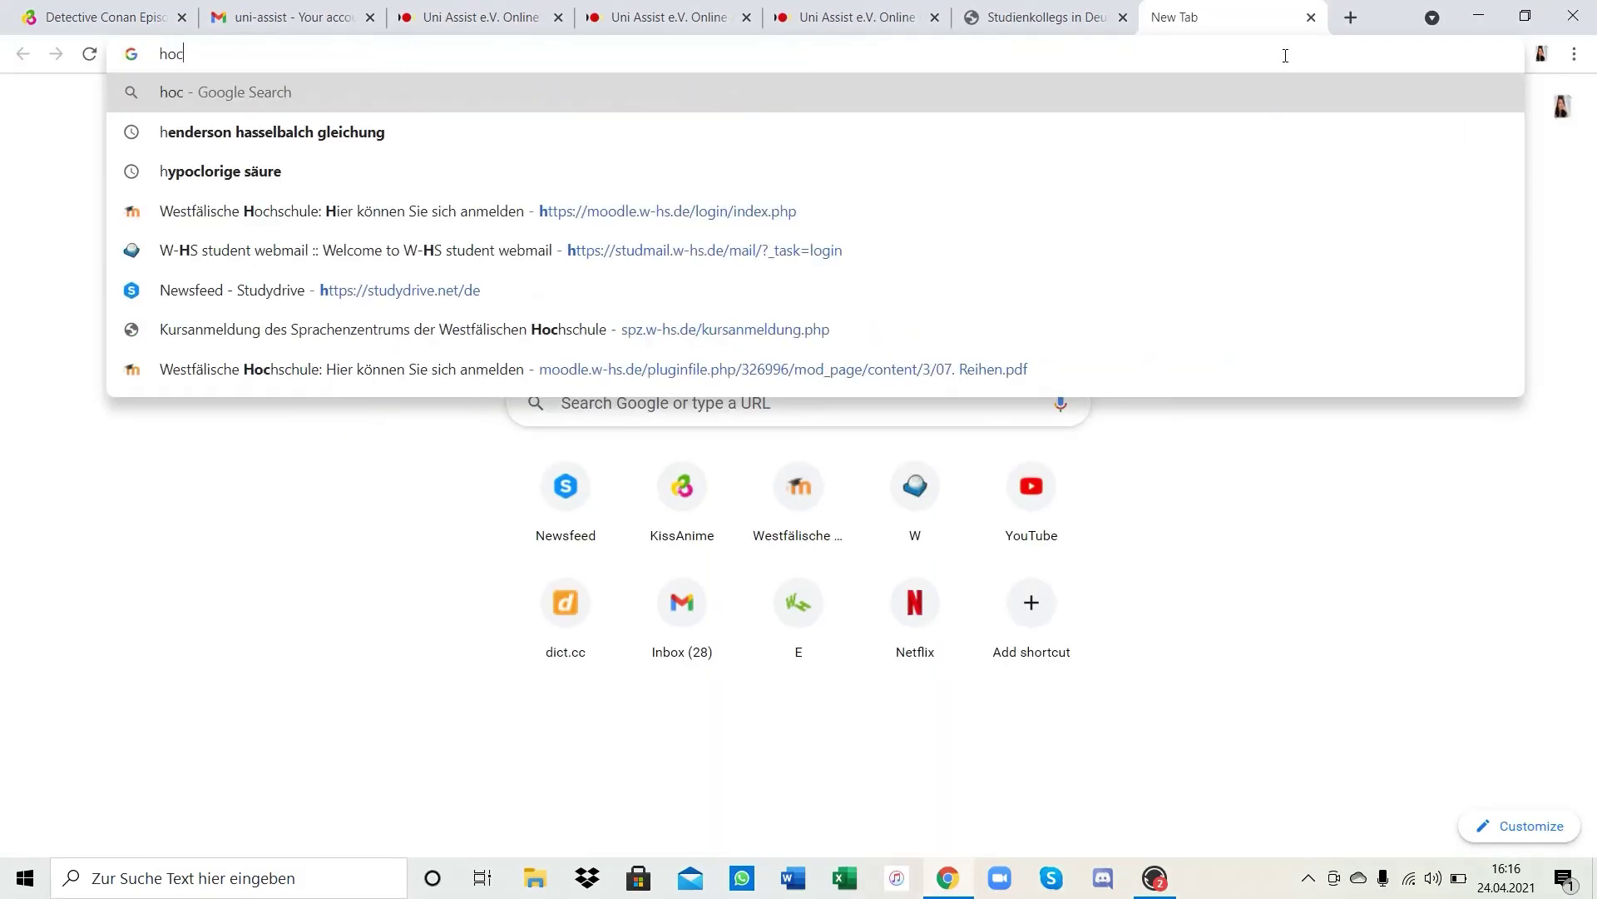
type("hschul")
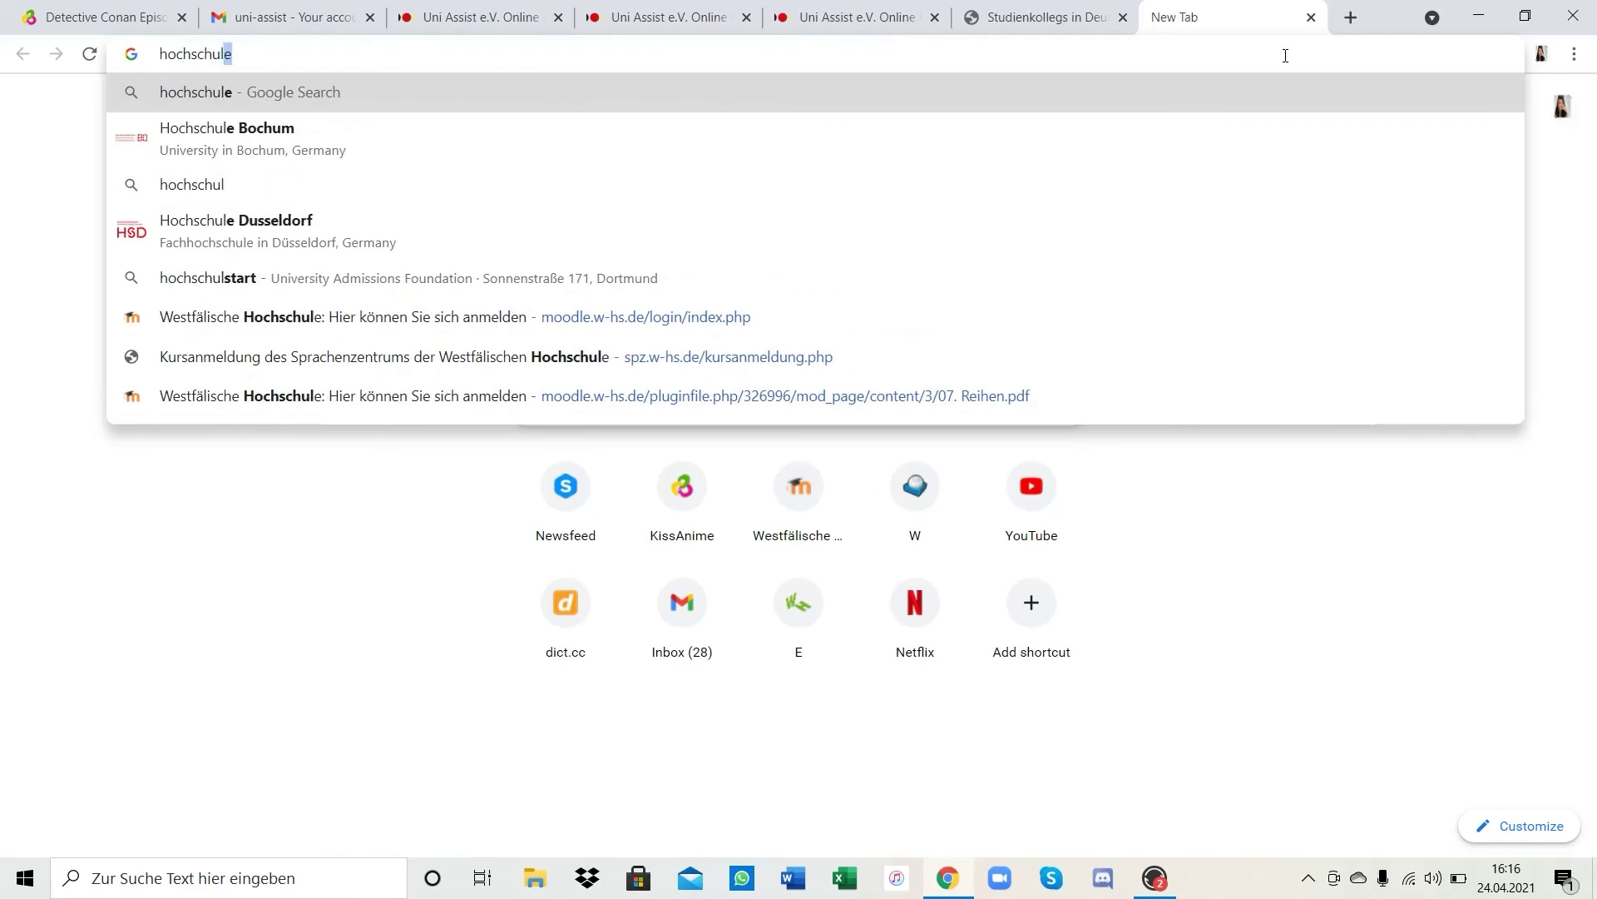
type("start.de")
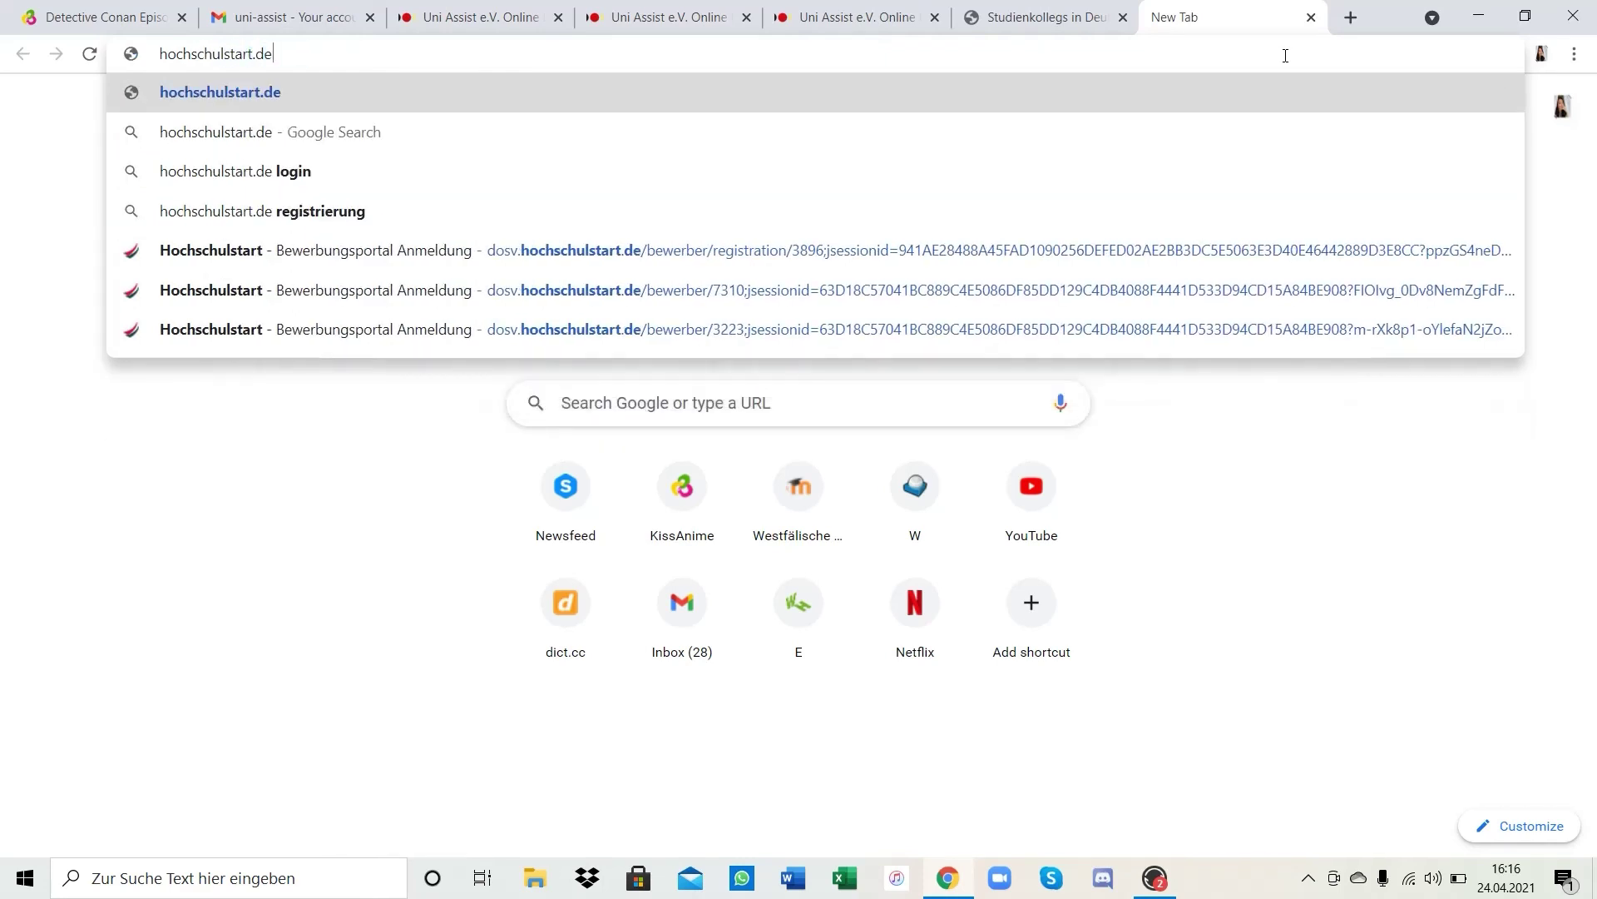
key("Return")
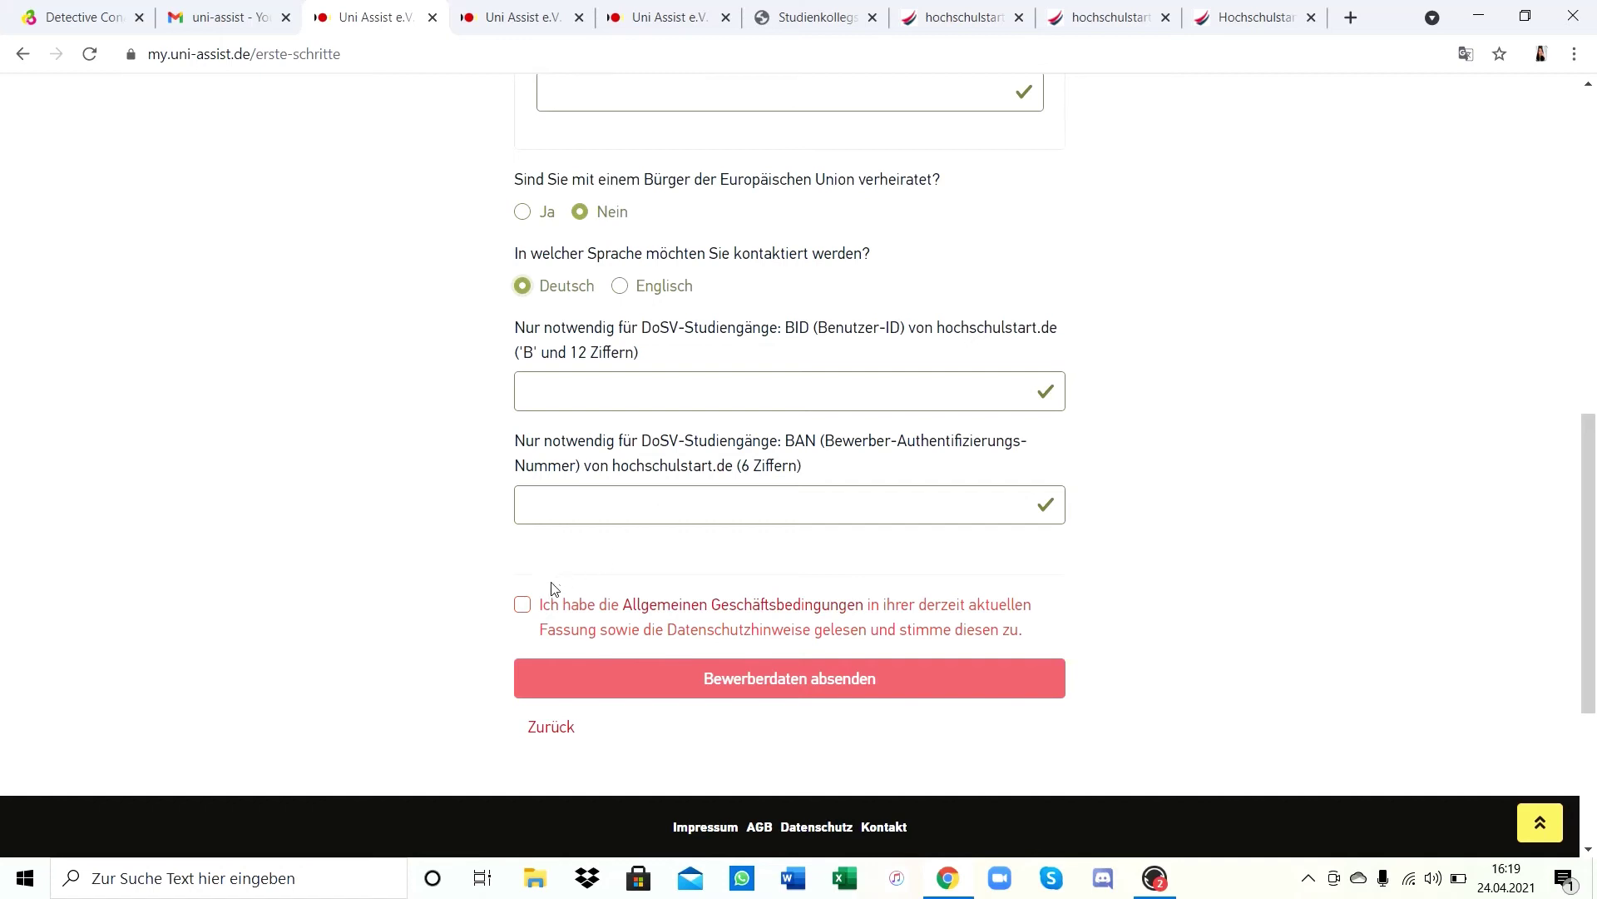
Accept the Allgemeine Geschäftsbedingungen, submit the Bewerberdaten and confirm the notice about regularly checking the new Postfach
left_click(523, 606)
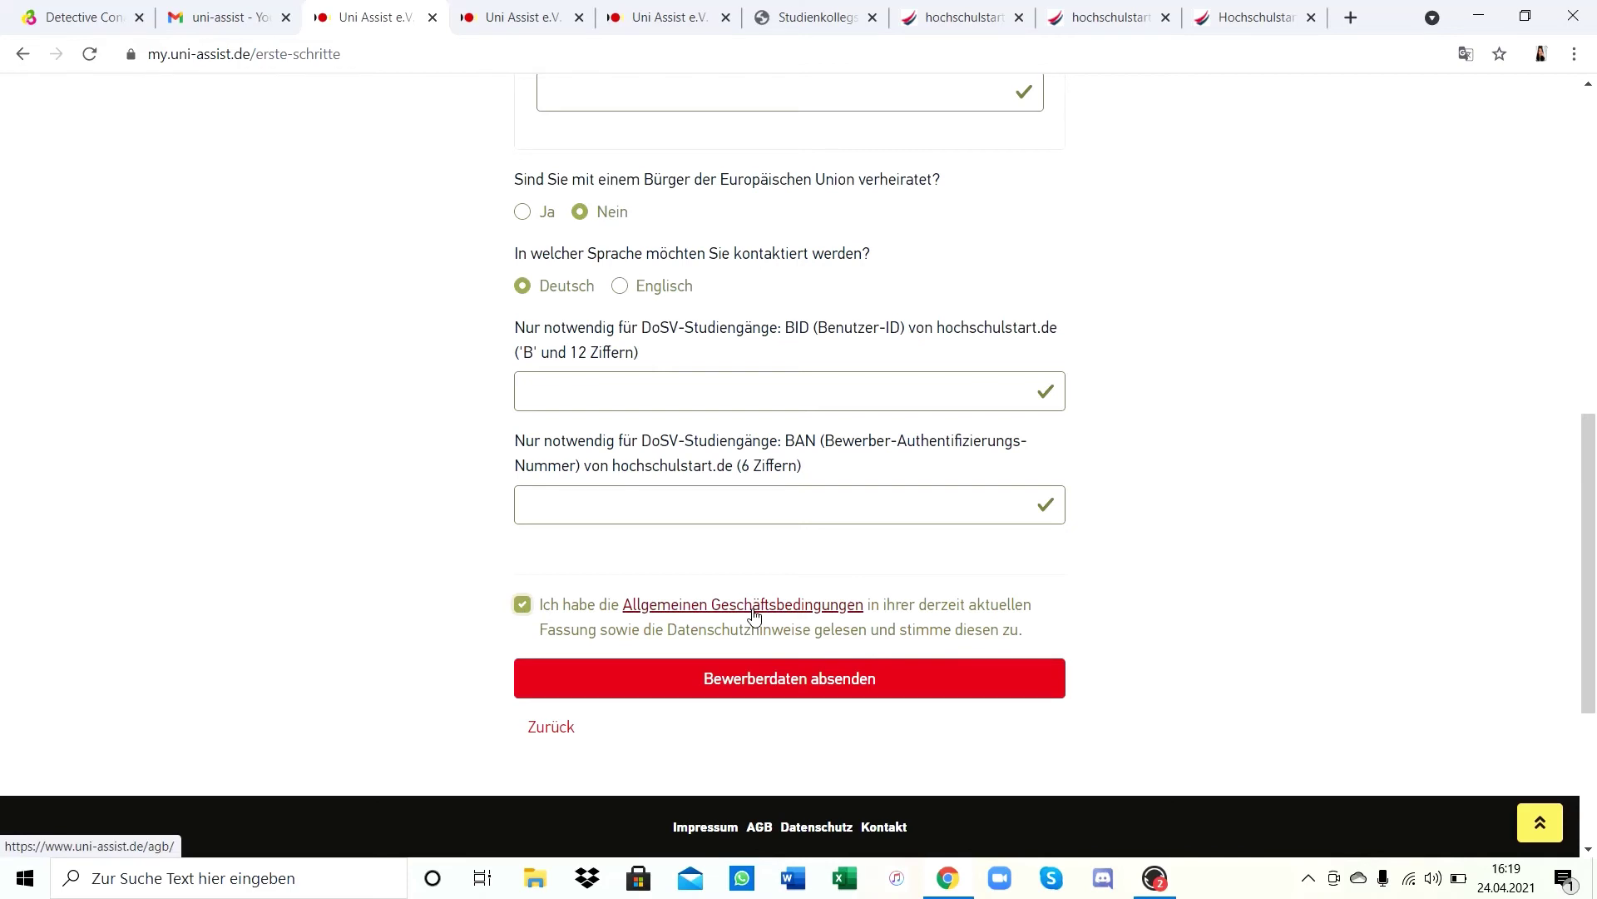
left_click(791, 684)
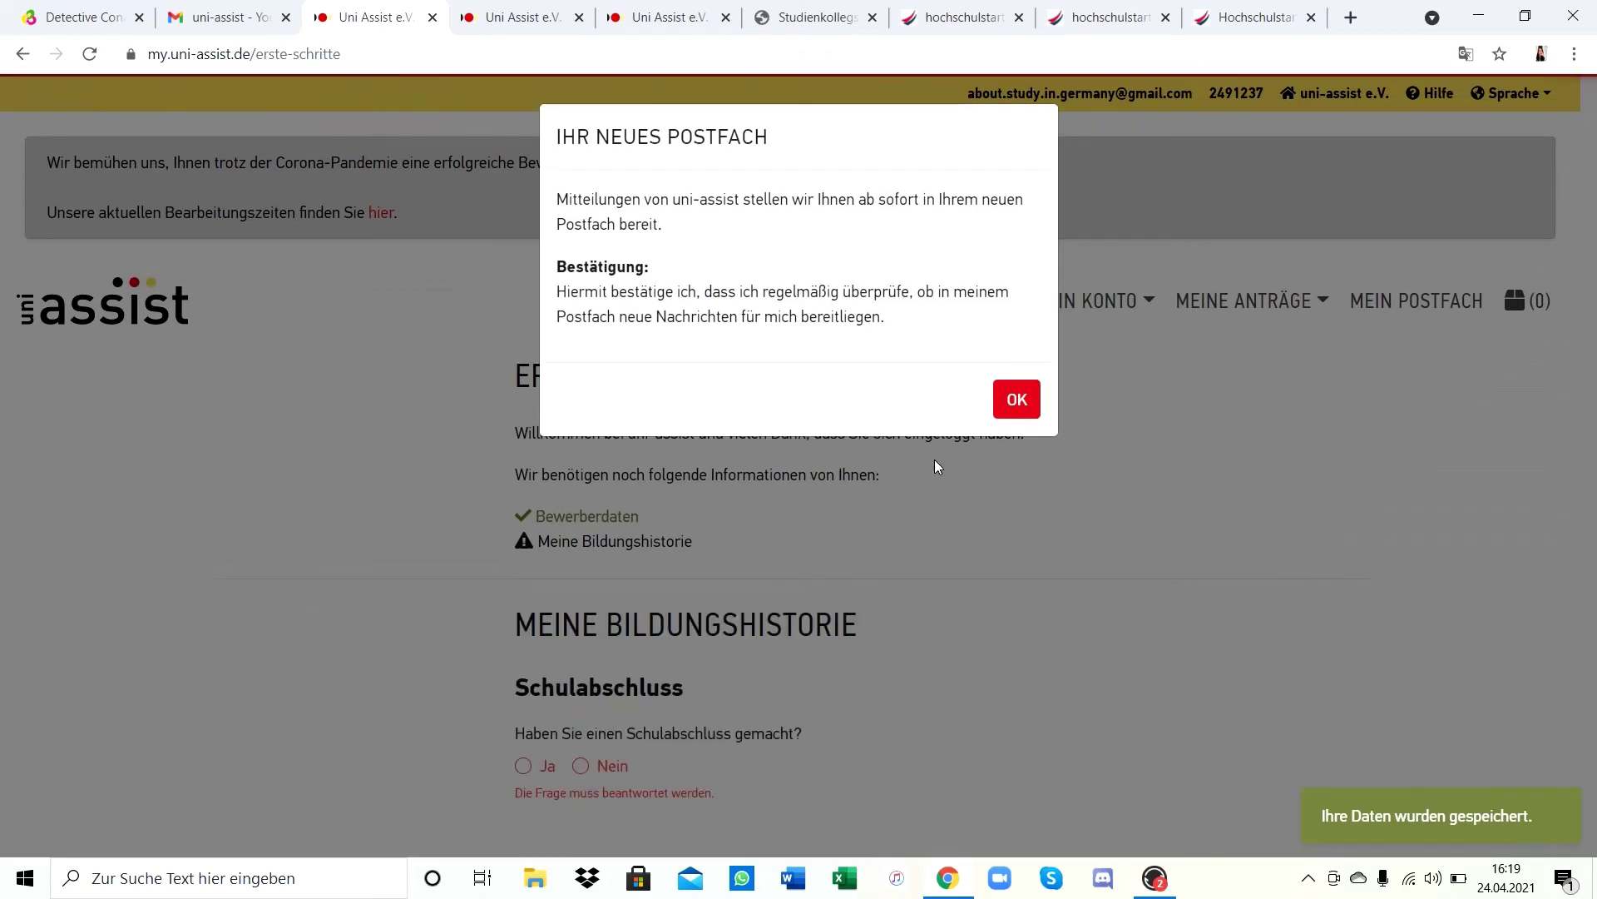
left_click(1016, 399)
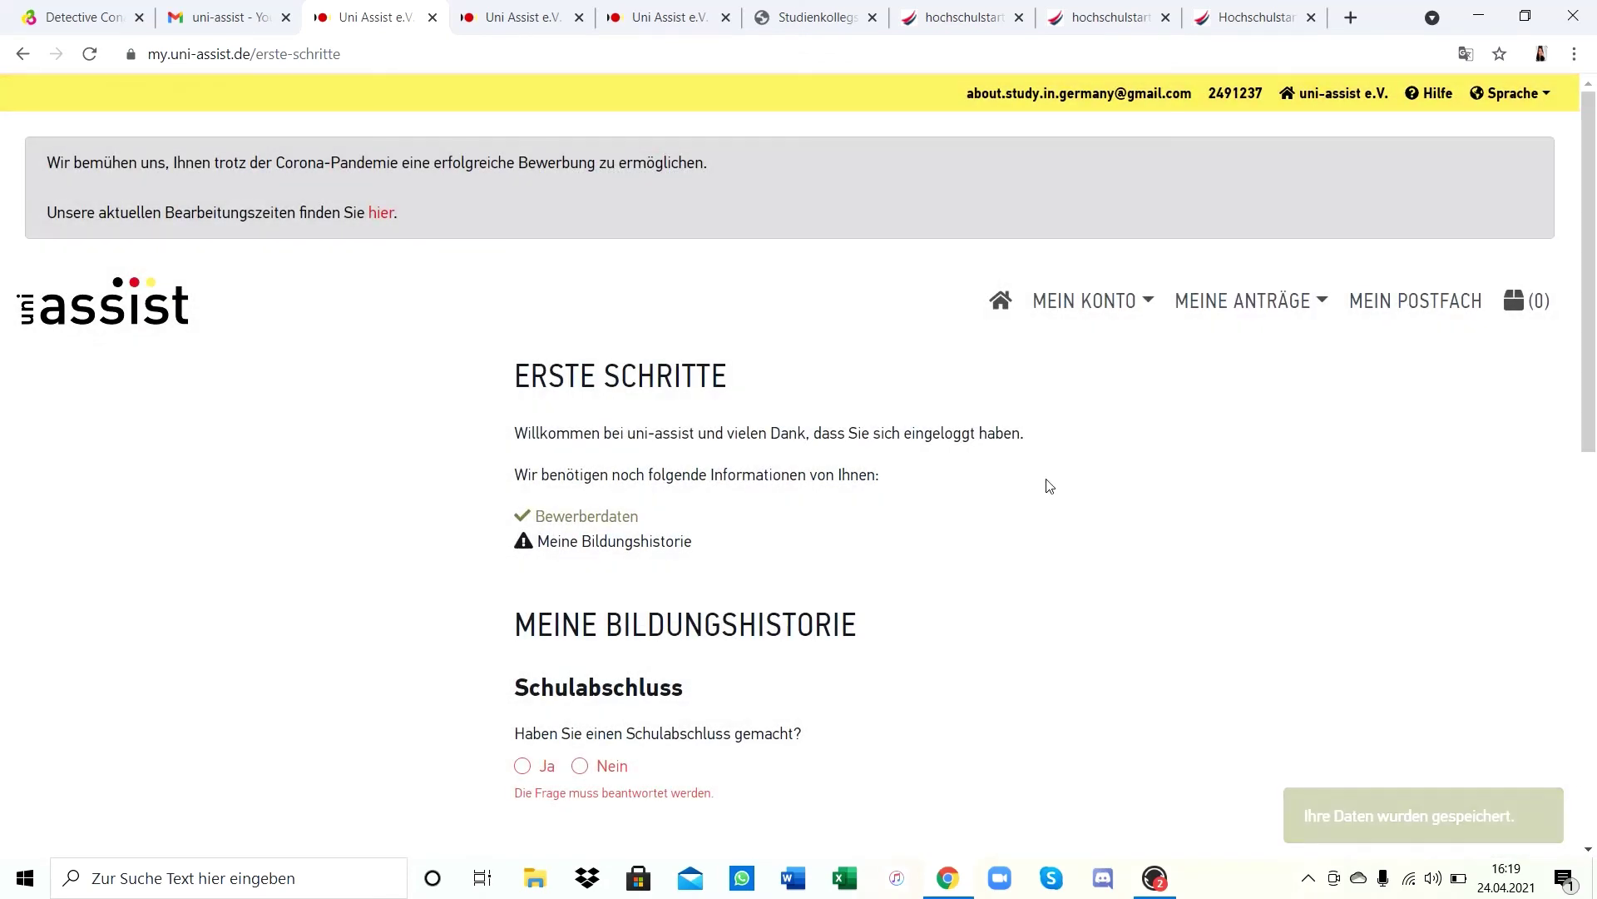
Answer Ja to having a Schulabschluss in Meine Bildungshistorie and choose Indonesien as the country where it was obtained
scroll(1048, 486, "down", 3)
scroll(1047, 486, "down", 3)
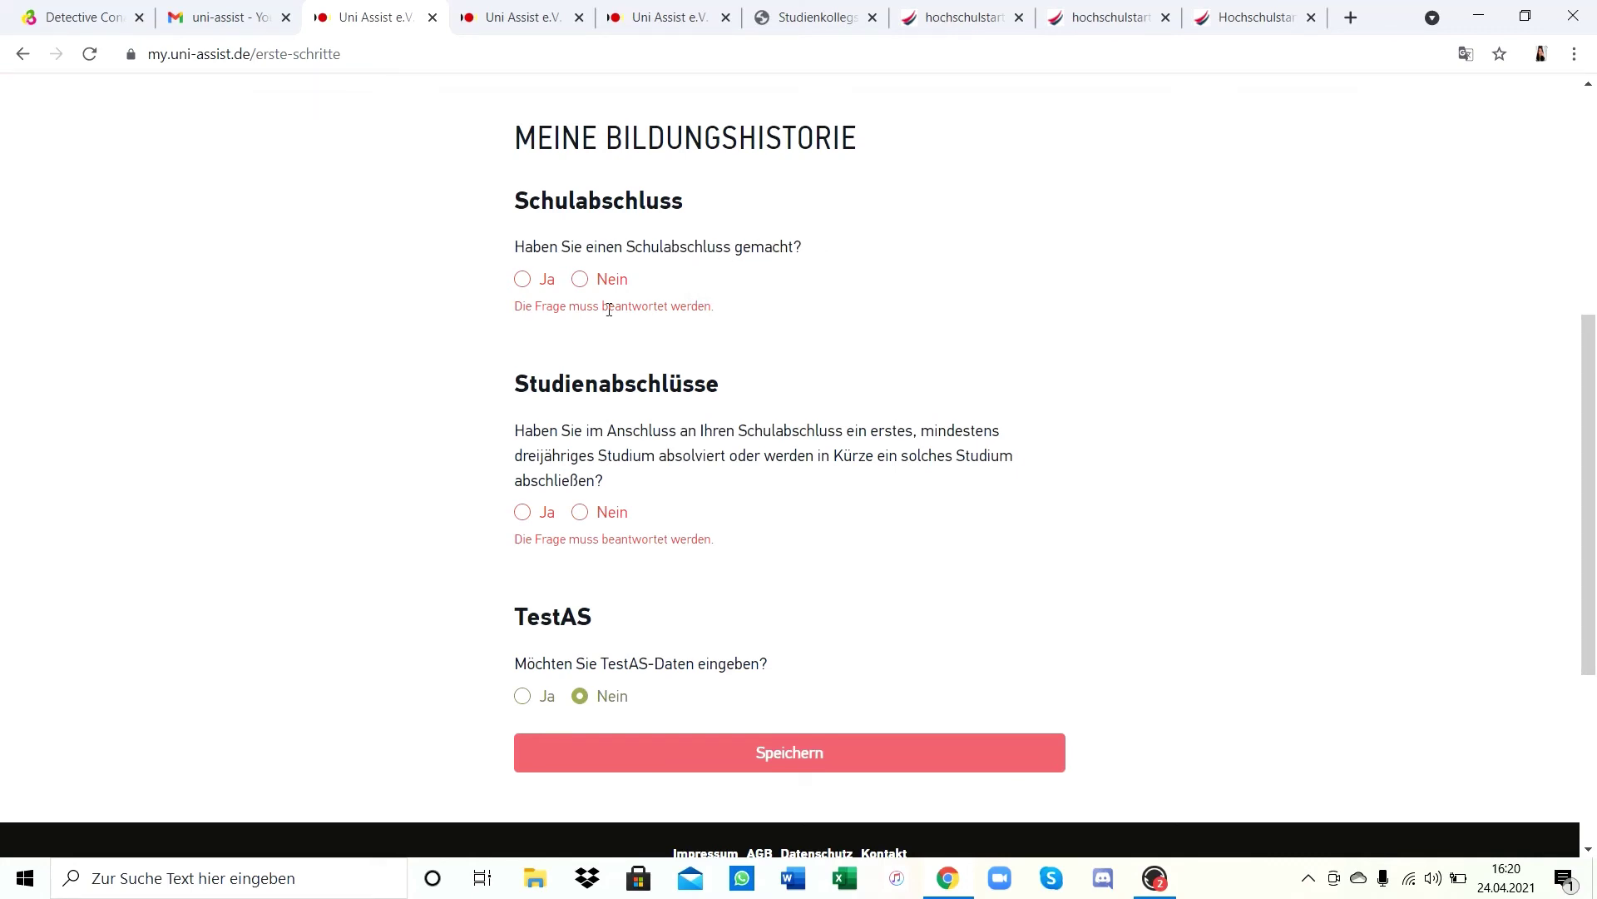
left_click(524, 283)
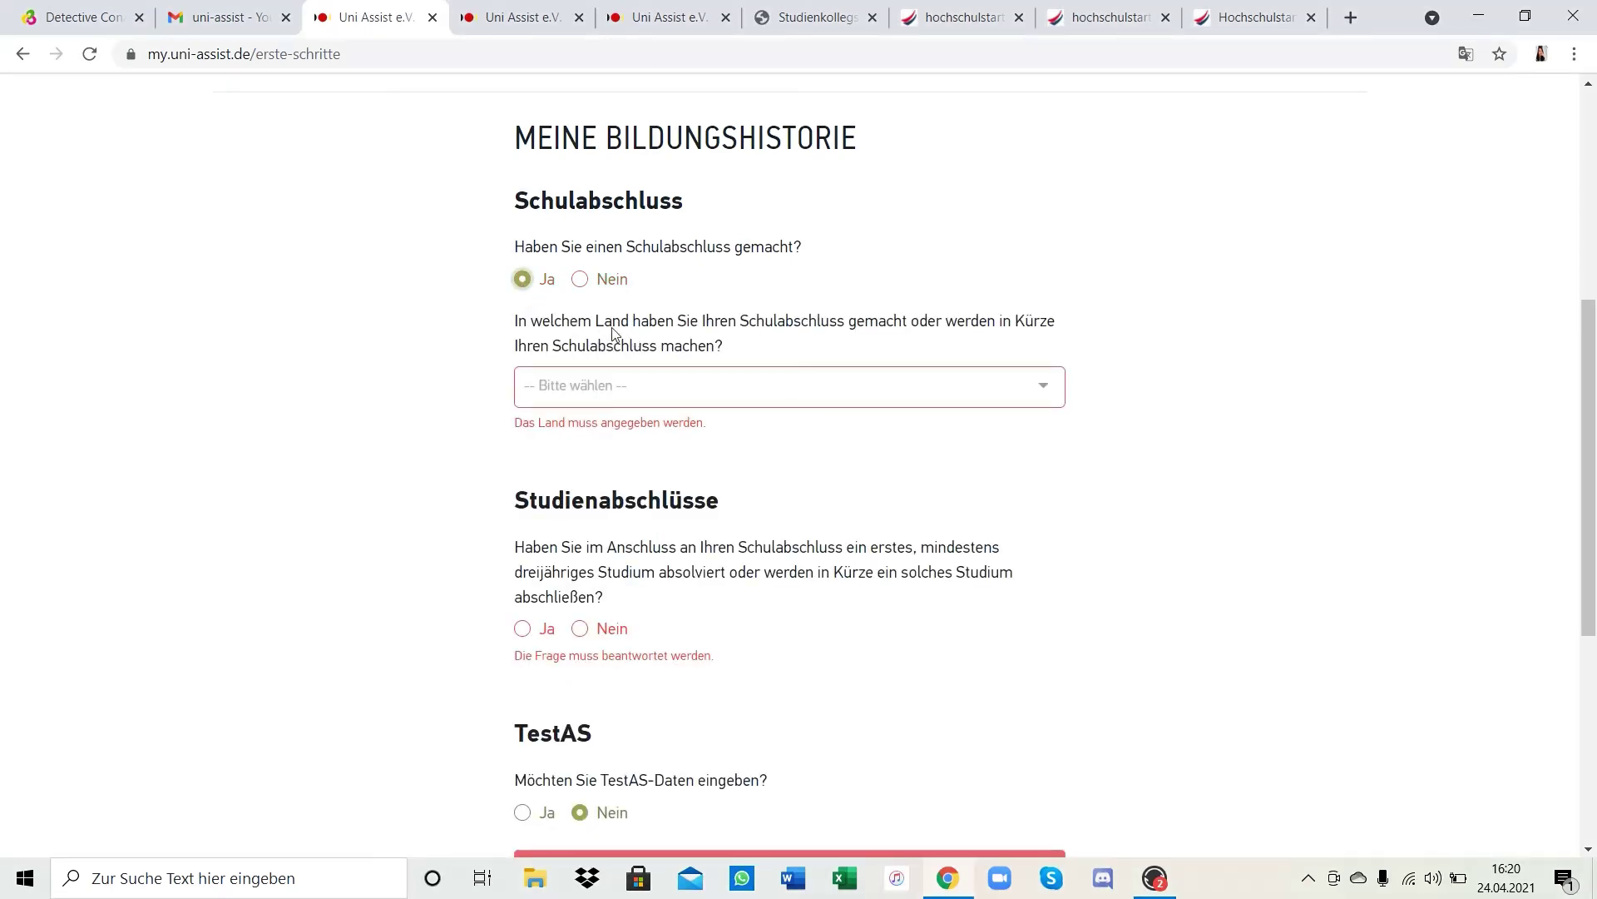
left_click(651, 386)
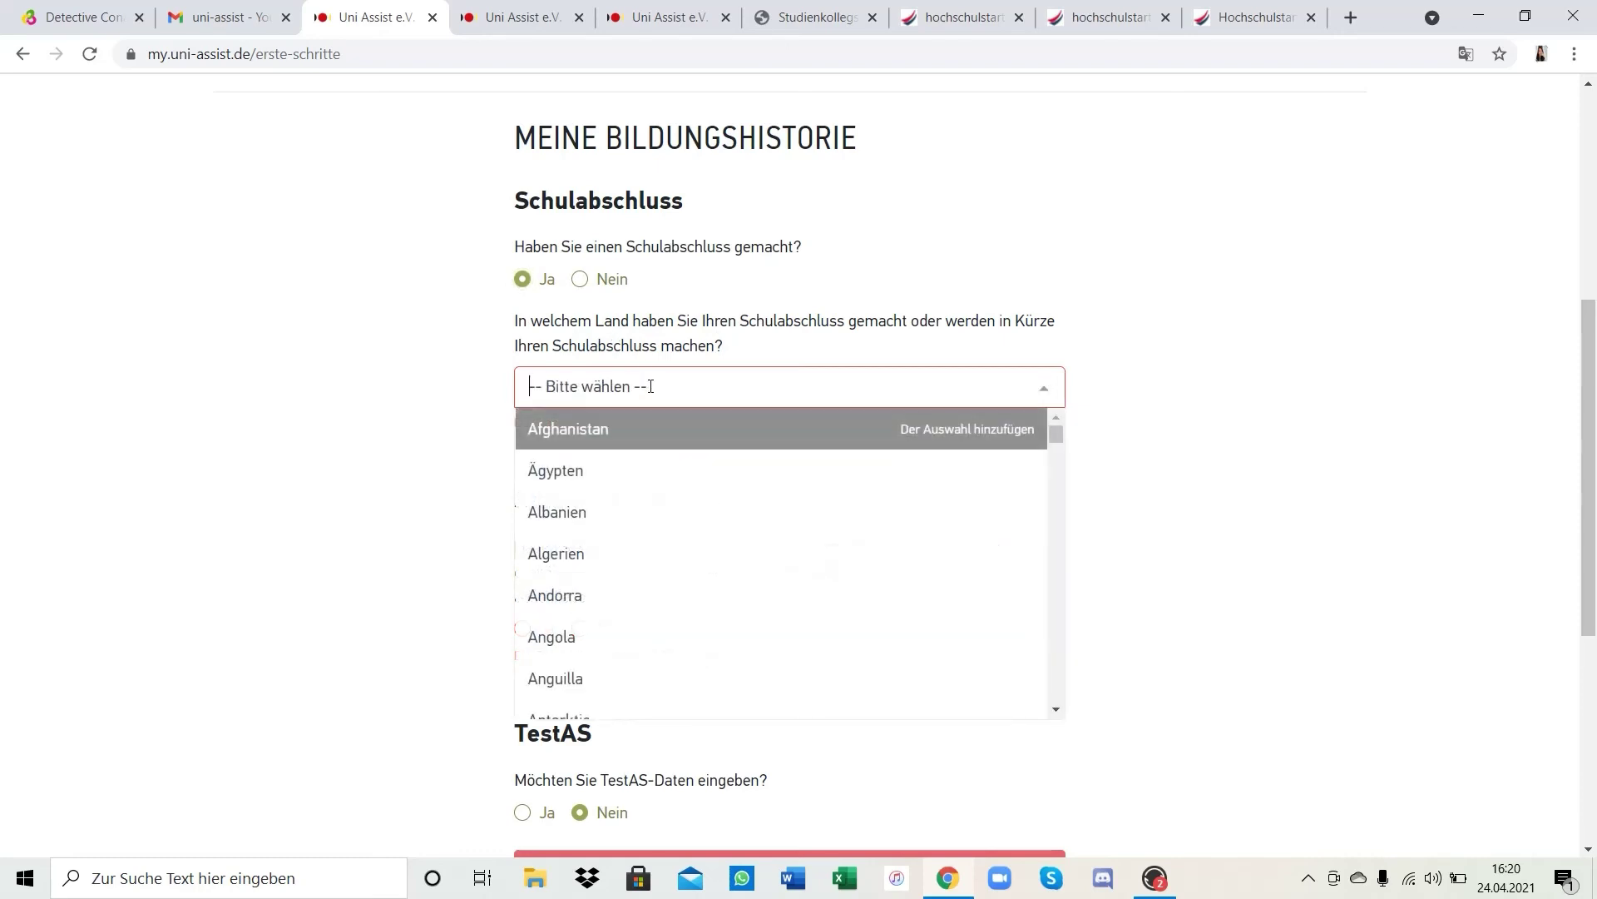
type("indo")
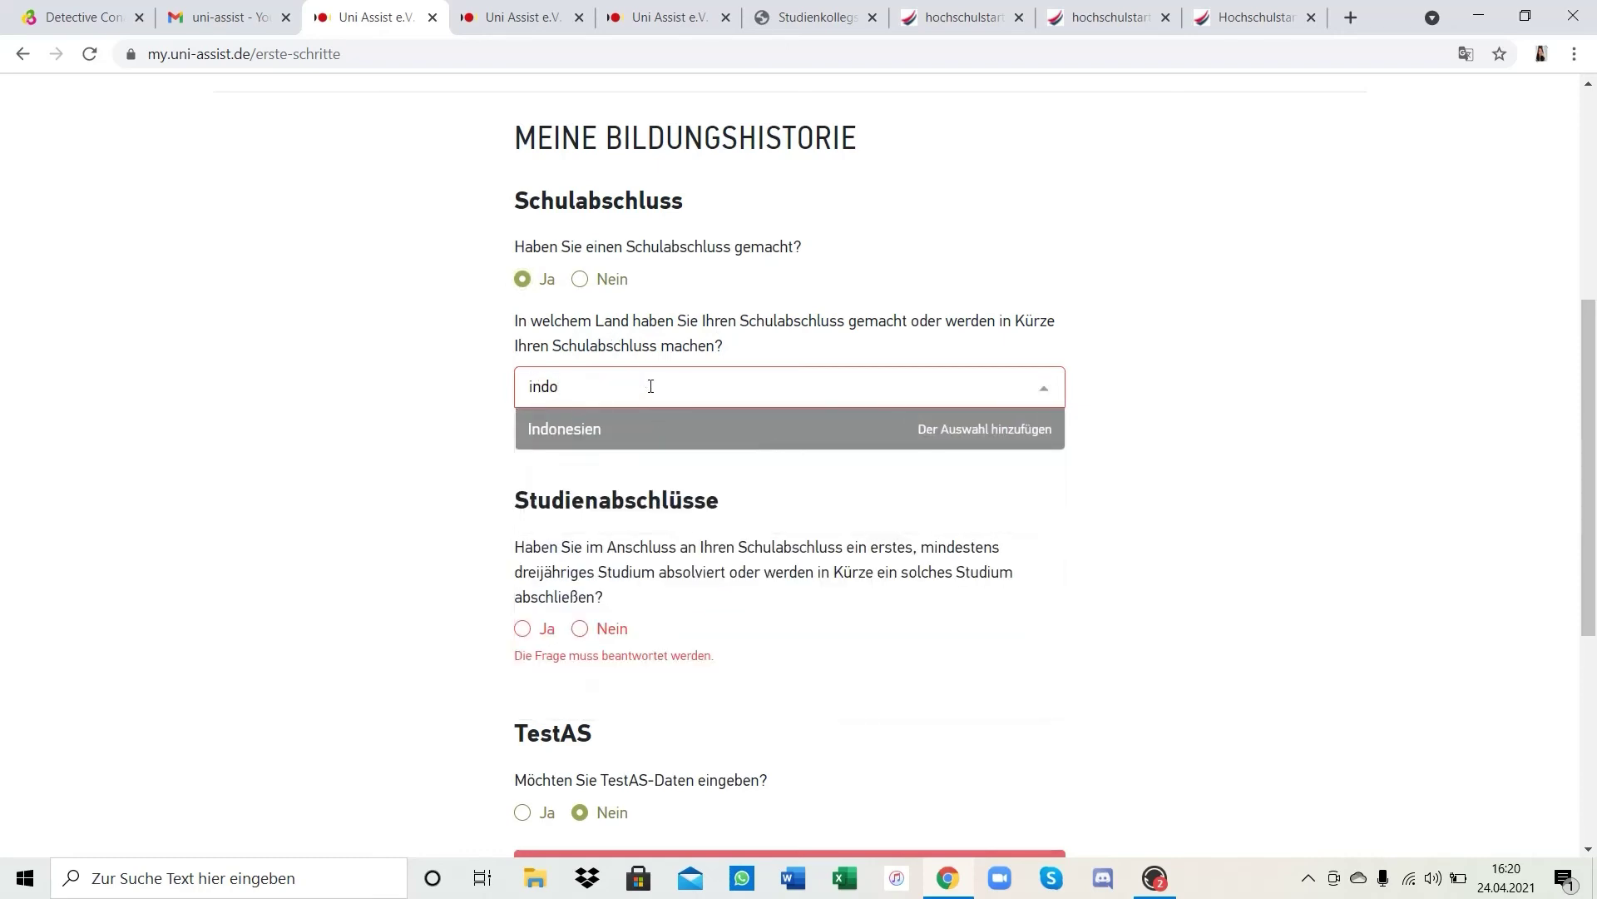
left_click(653, 440)
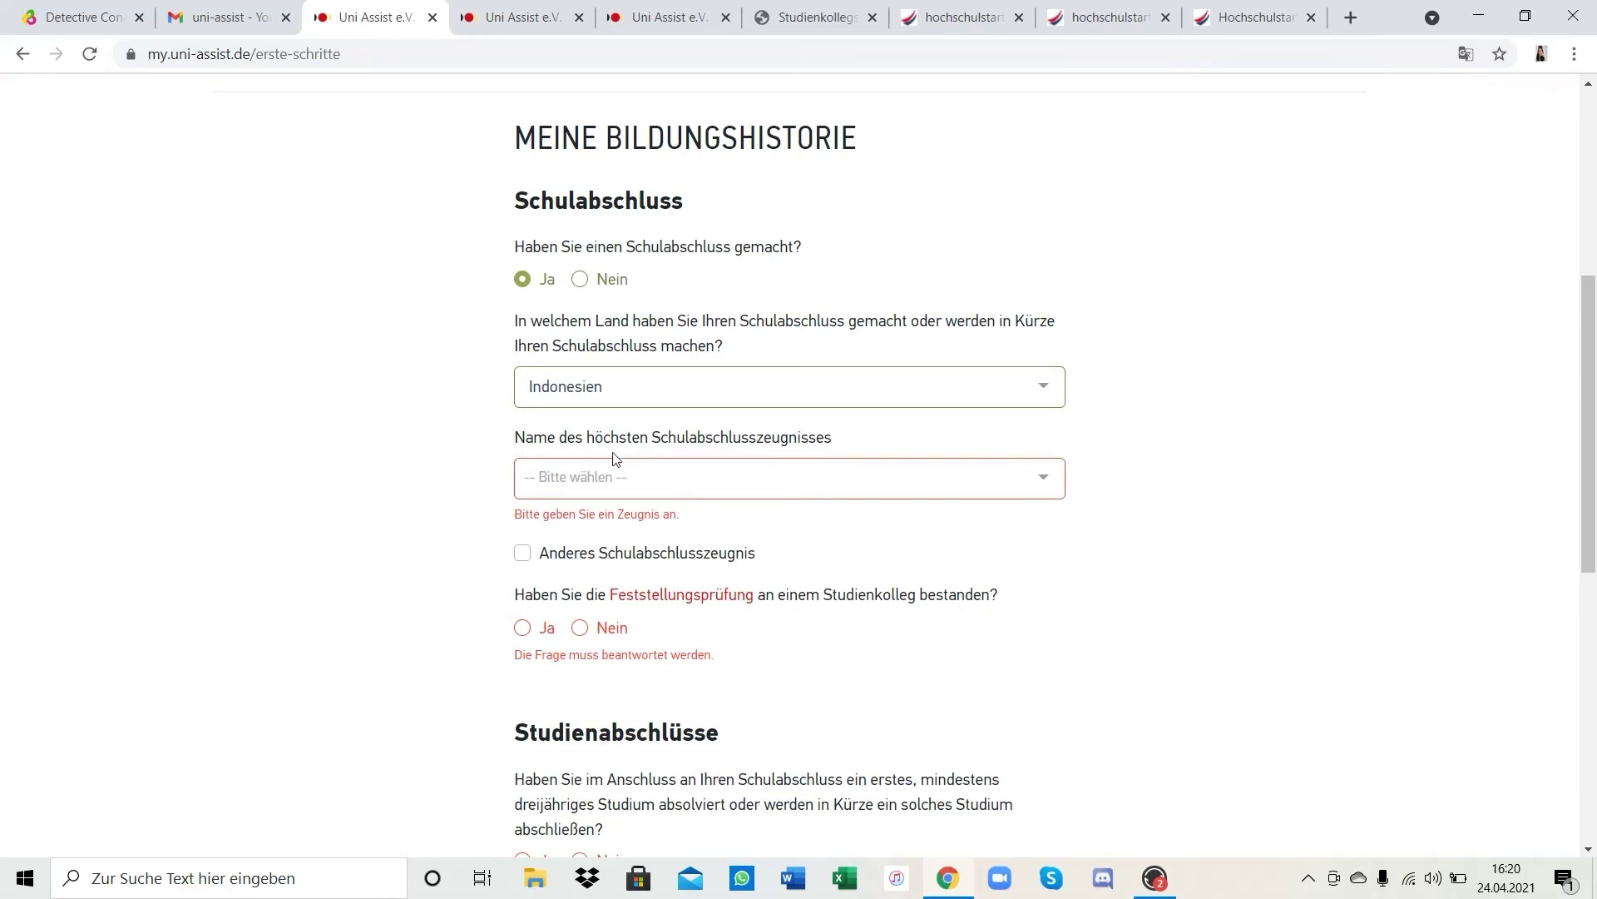
Look through the school-leaving certificates offered for Indonesien
left_click(627, 476)
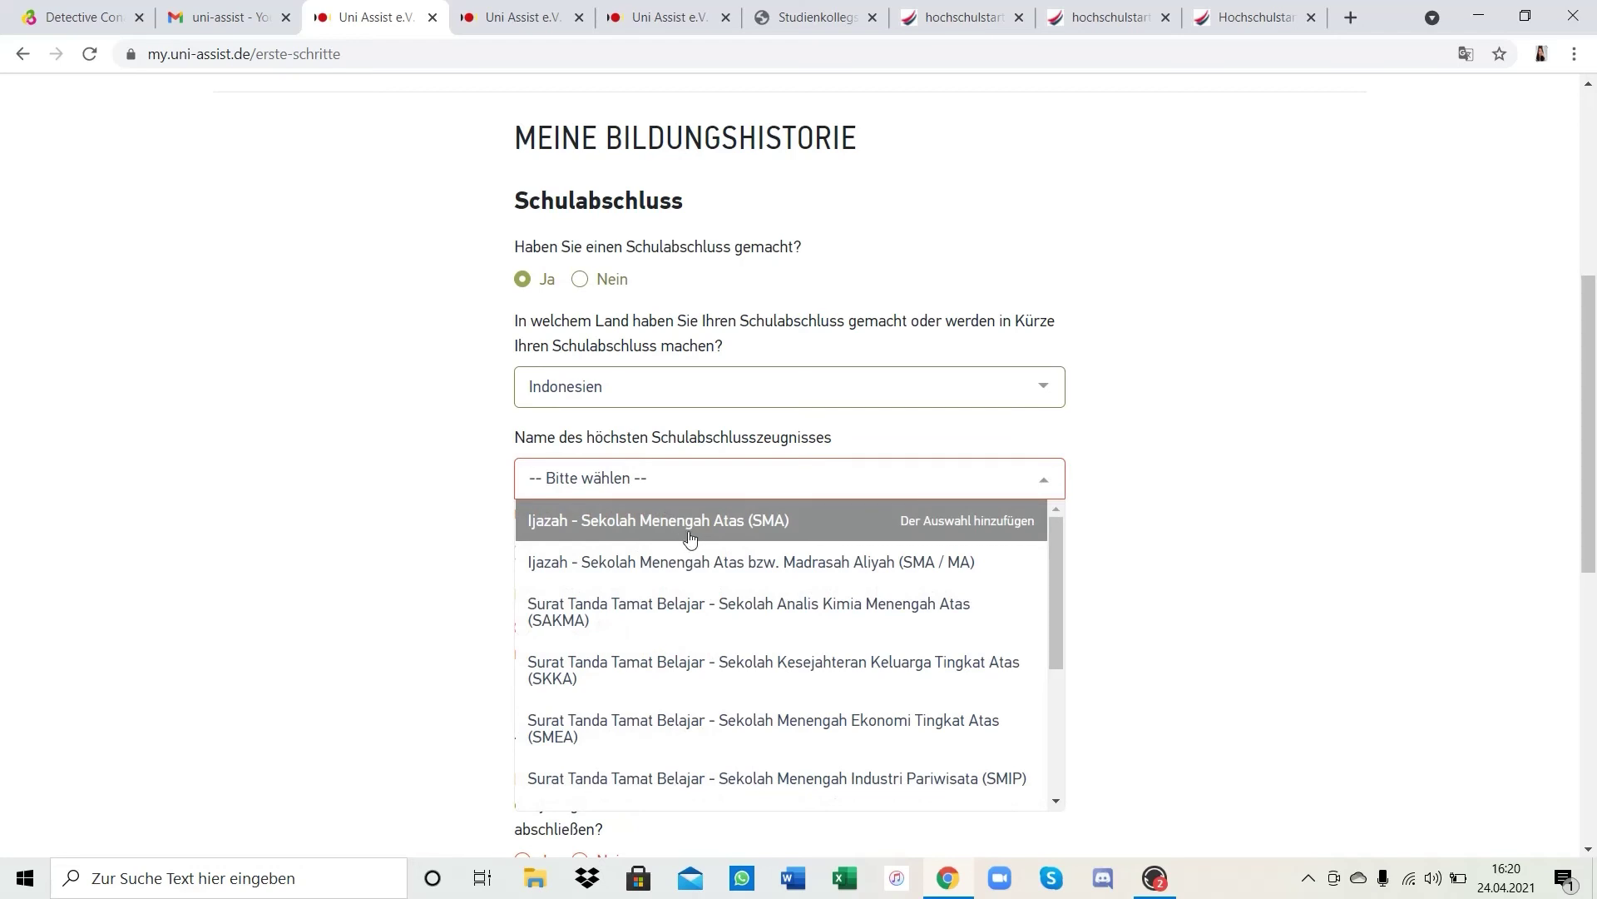
scroll(690, 539, "down", 3)
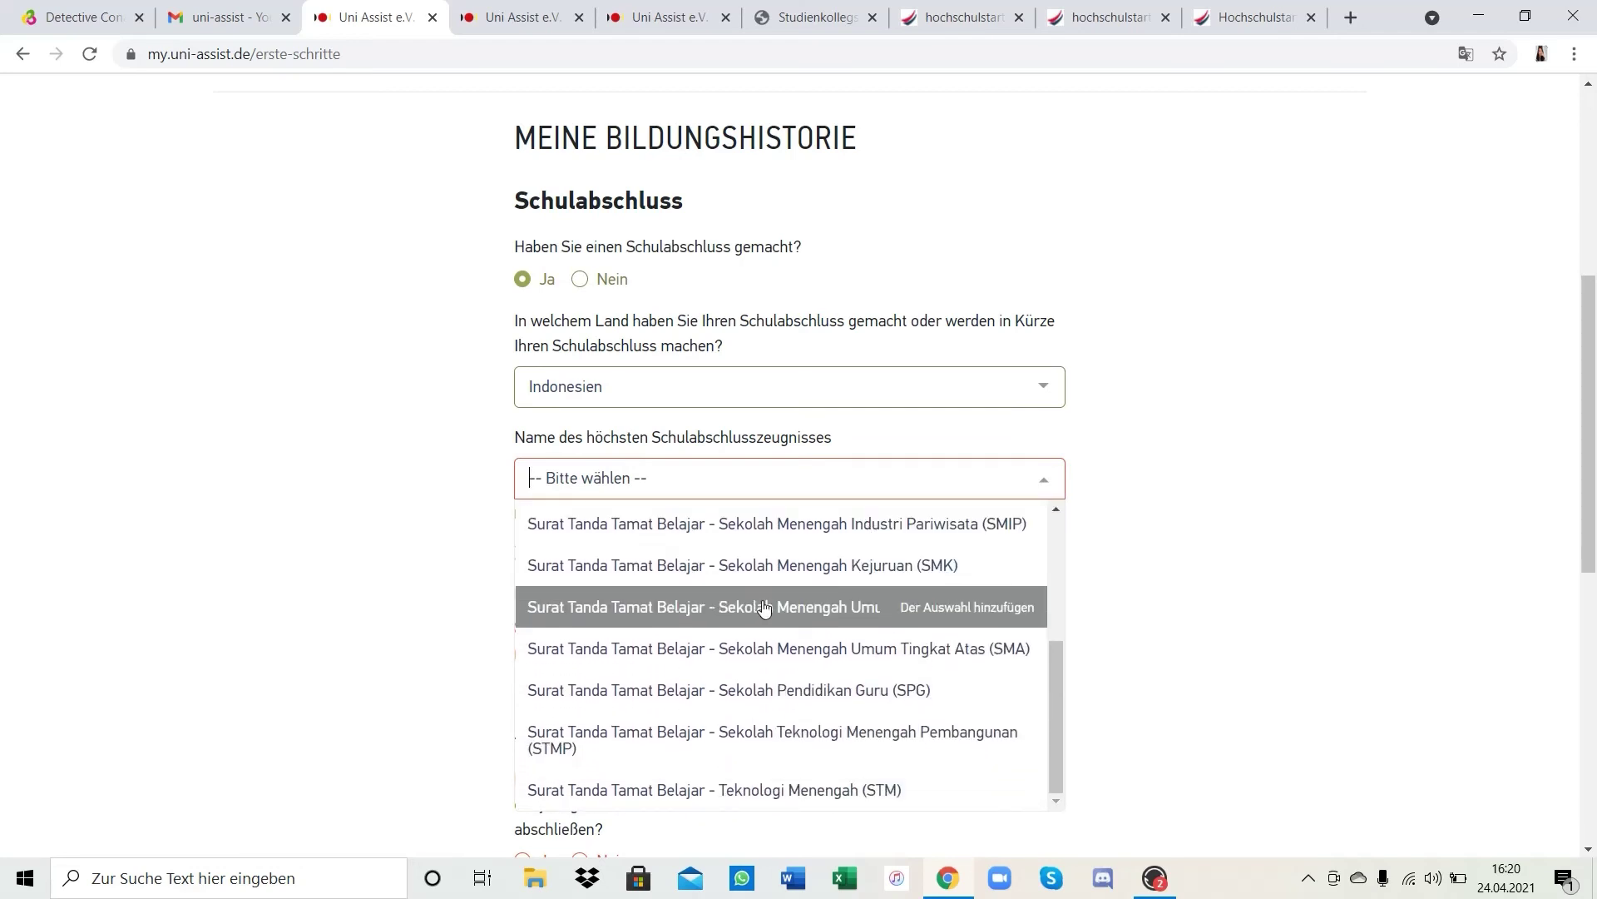
scroll(762, 608, "up", 3)
scroll(749, 532, "up", 2)
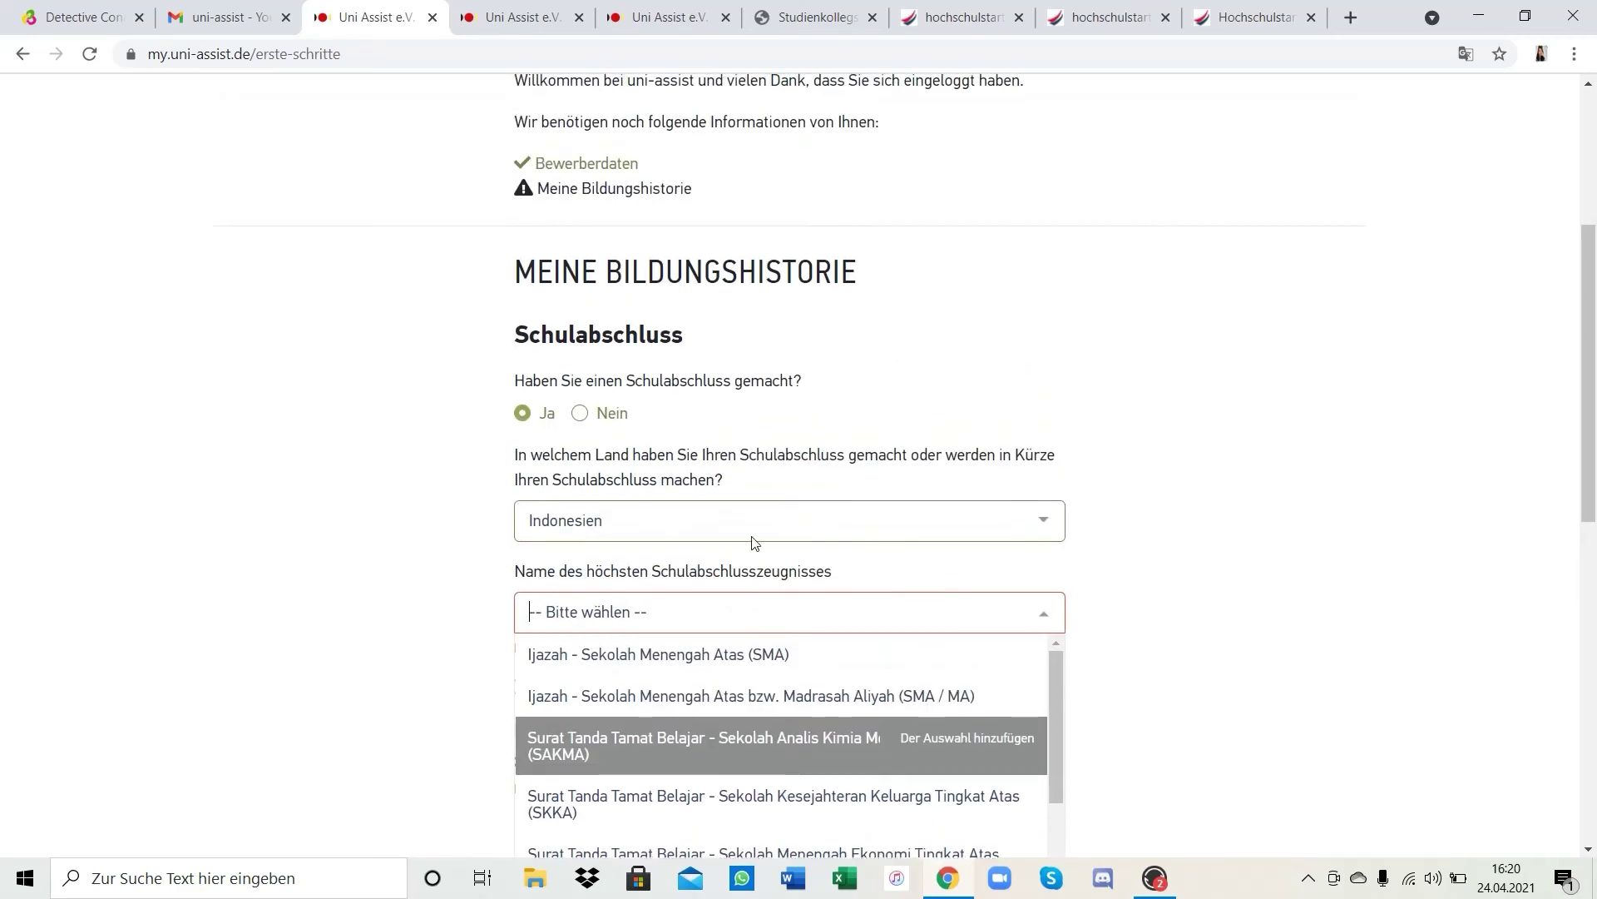
Switch the Schulabschluss country to Ägypten and view the certificates offered for it
left_click(748, 513)
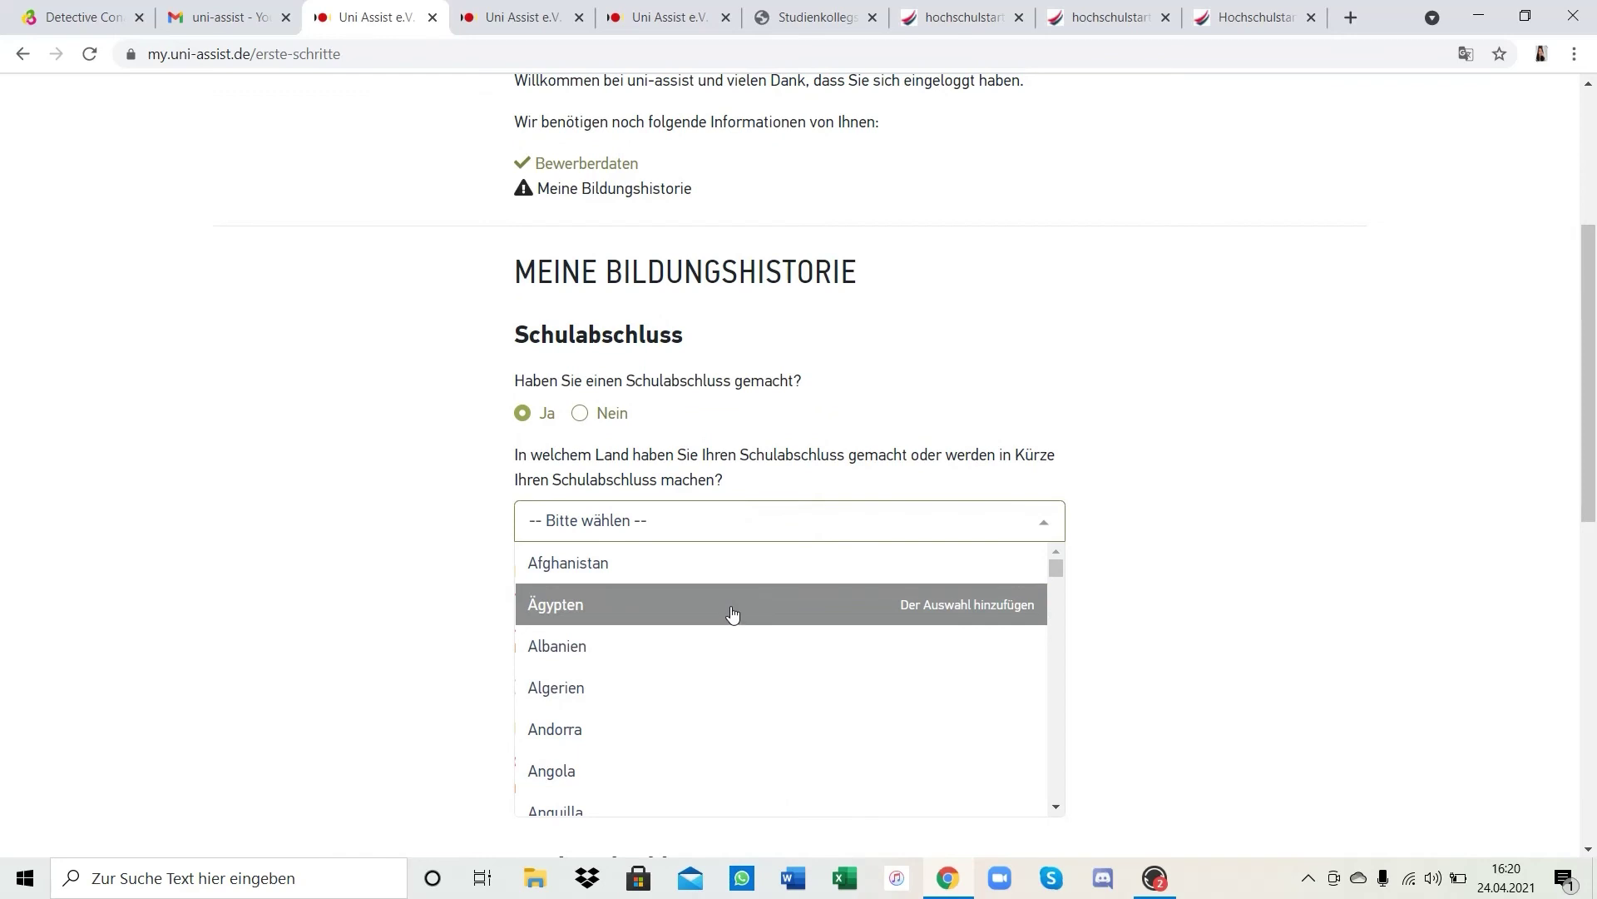
left_click(732, 613)
left_click(732, 613)
scroll(734, 378, "down", 1)
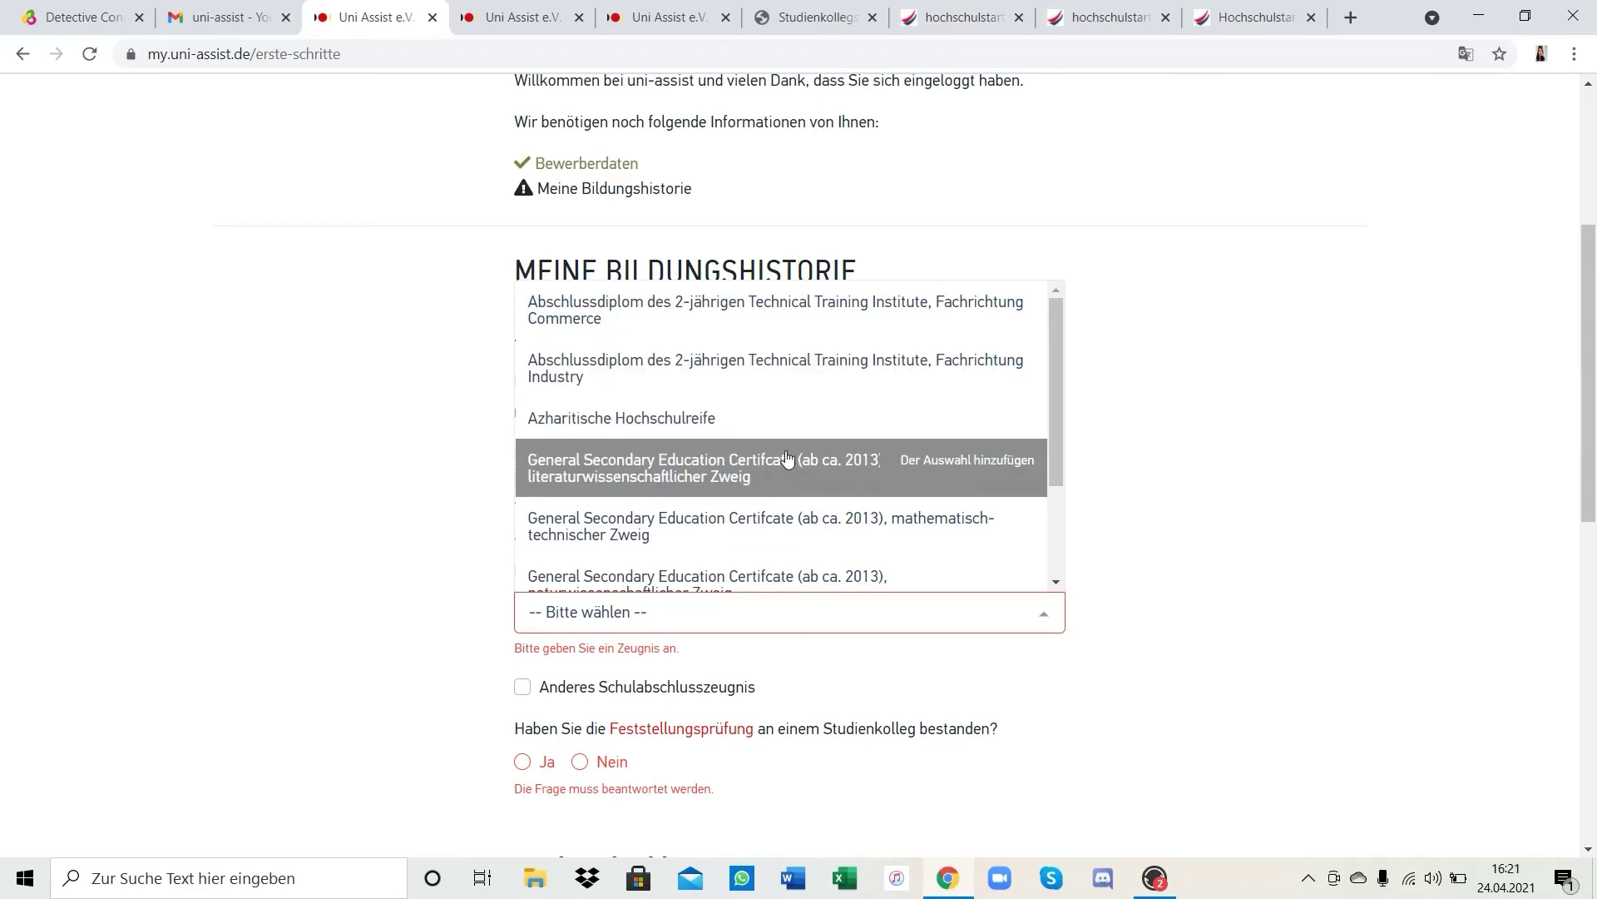
left_click(1168, 452)
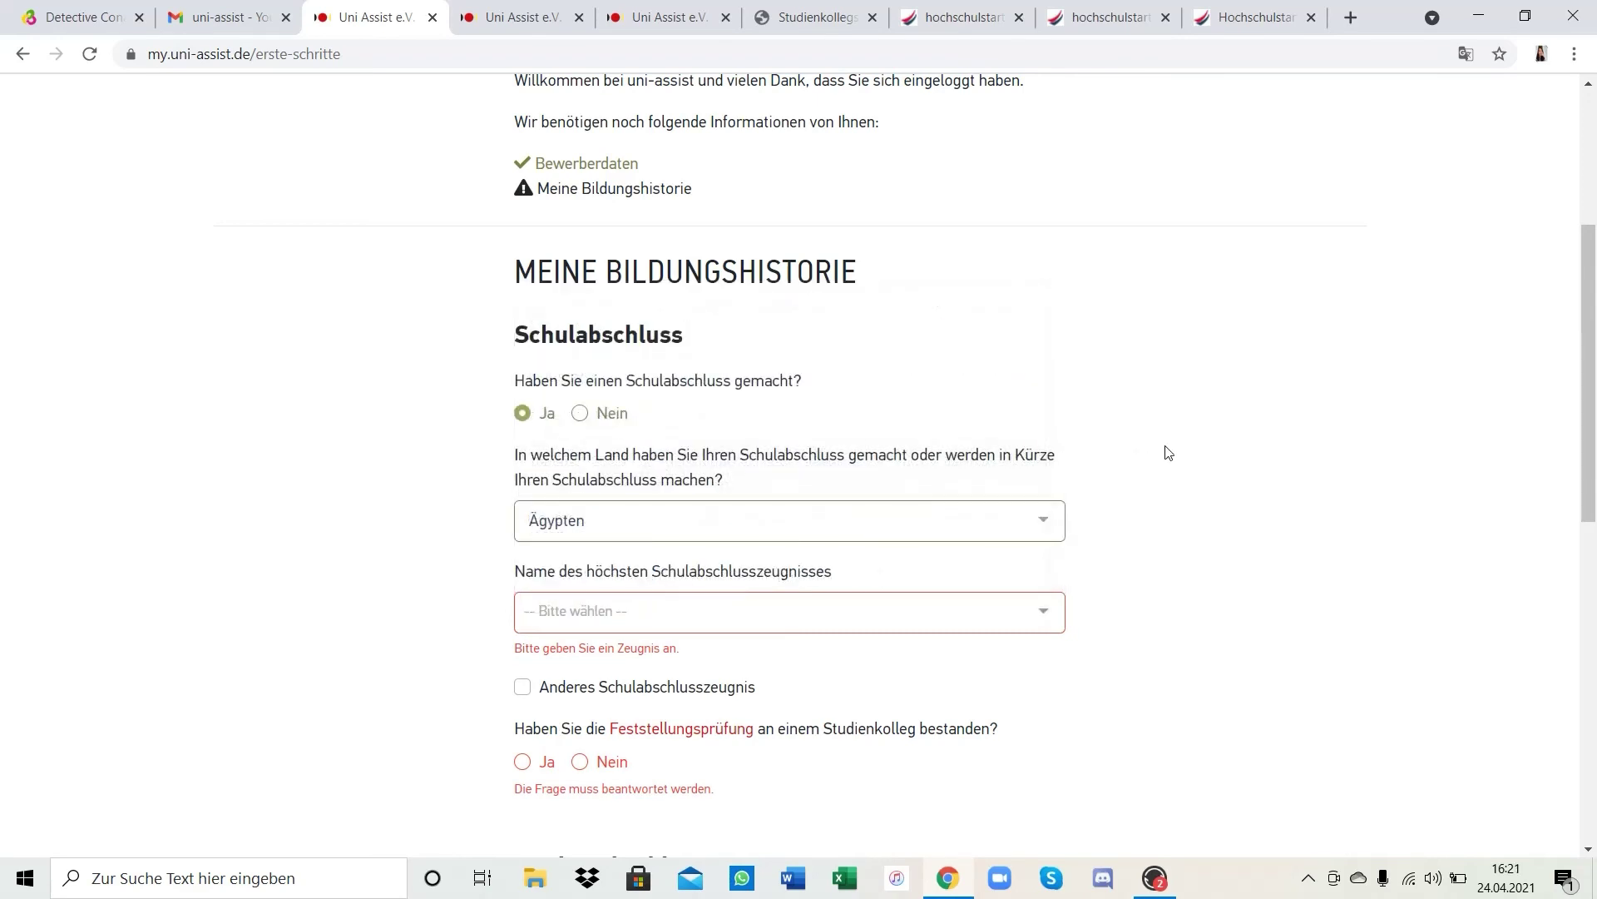
Set the Schulabschluss country back to Indonesien and choose Ijazah - Sekolah Menengah Atas (SMA) as the highest school-leaving certificate
left_click(987, 528)
type("iiim")
key("BackSpace")
key("BackSpace")
key("BackSpace")
type("ndo")
left_click(867, 564)
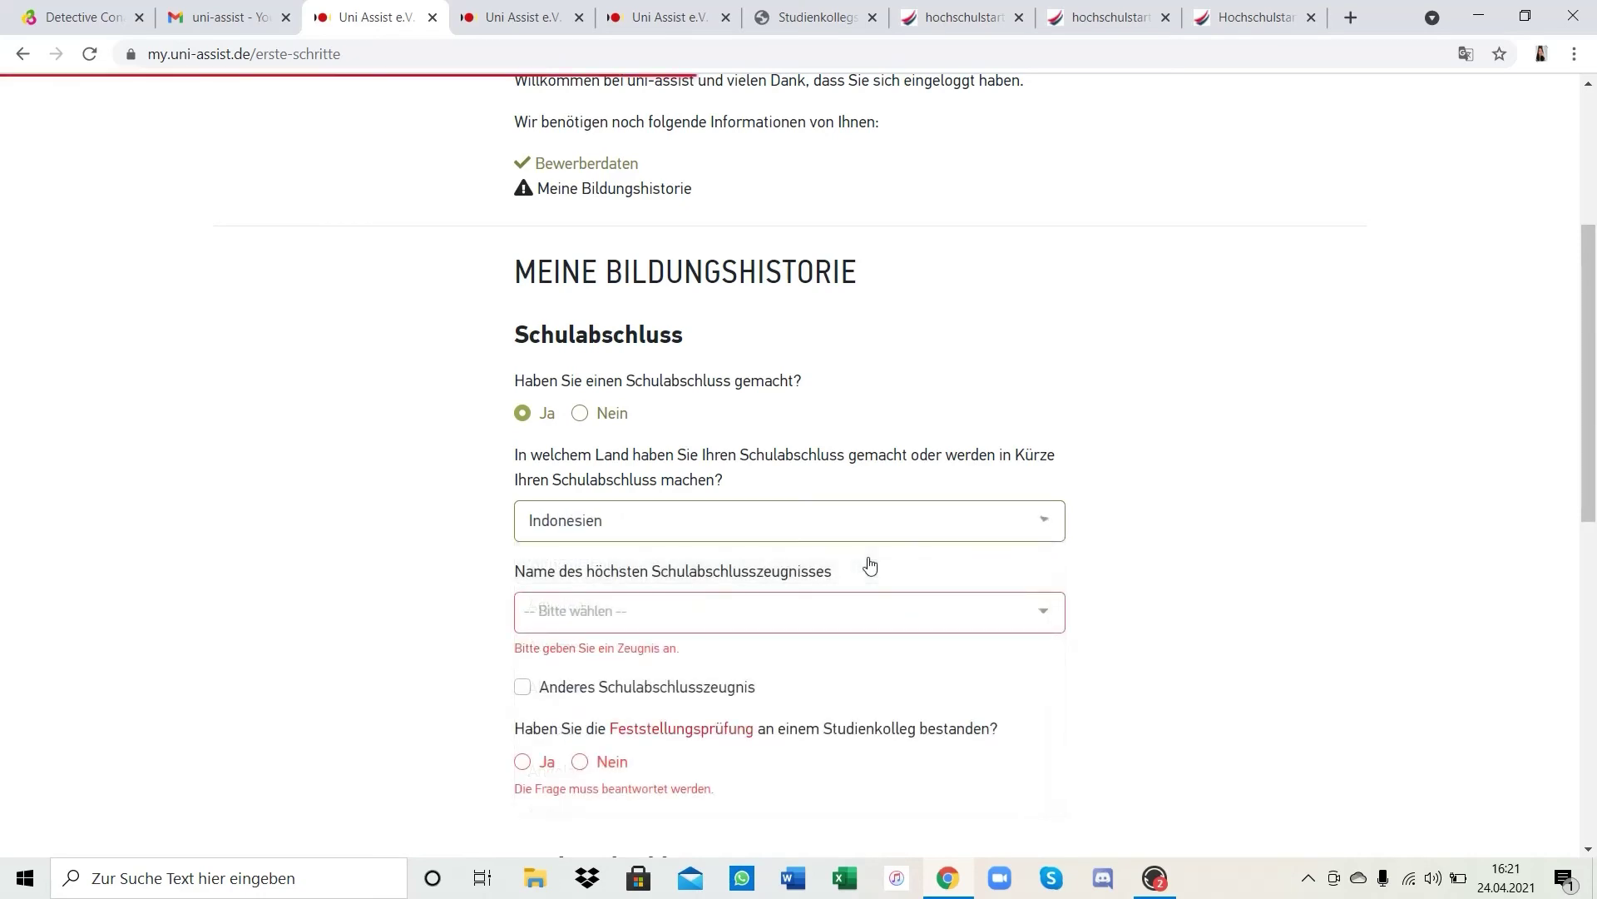
left_click(838, 611)
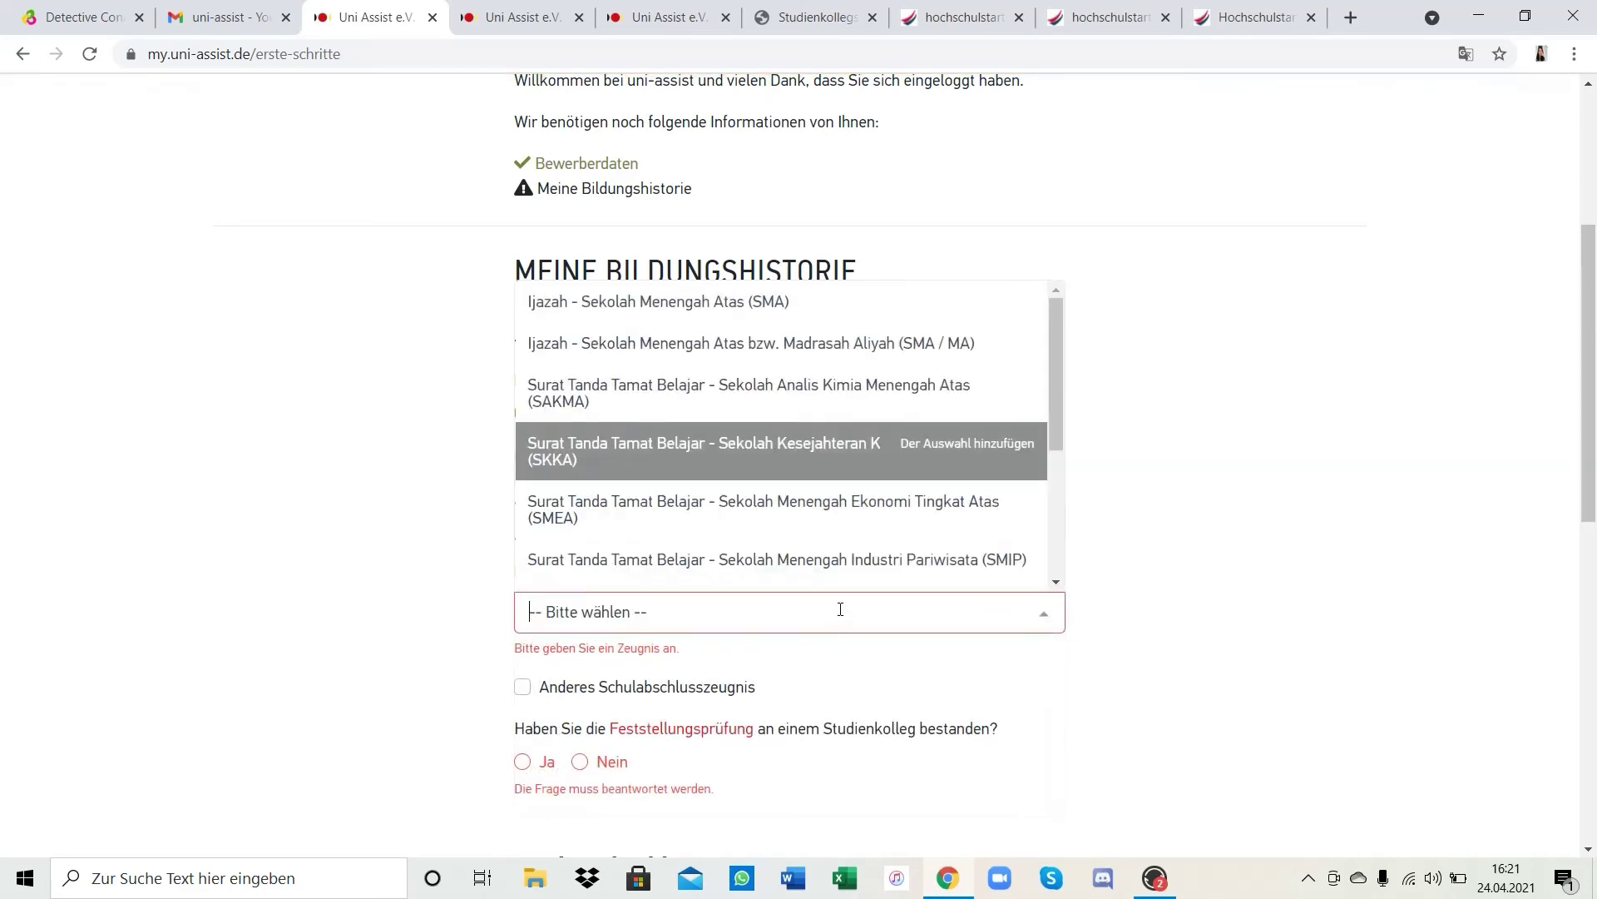
left_click(811, 308)
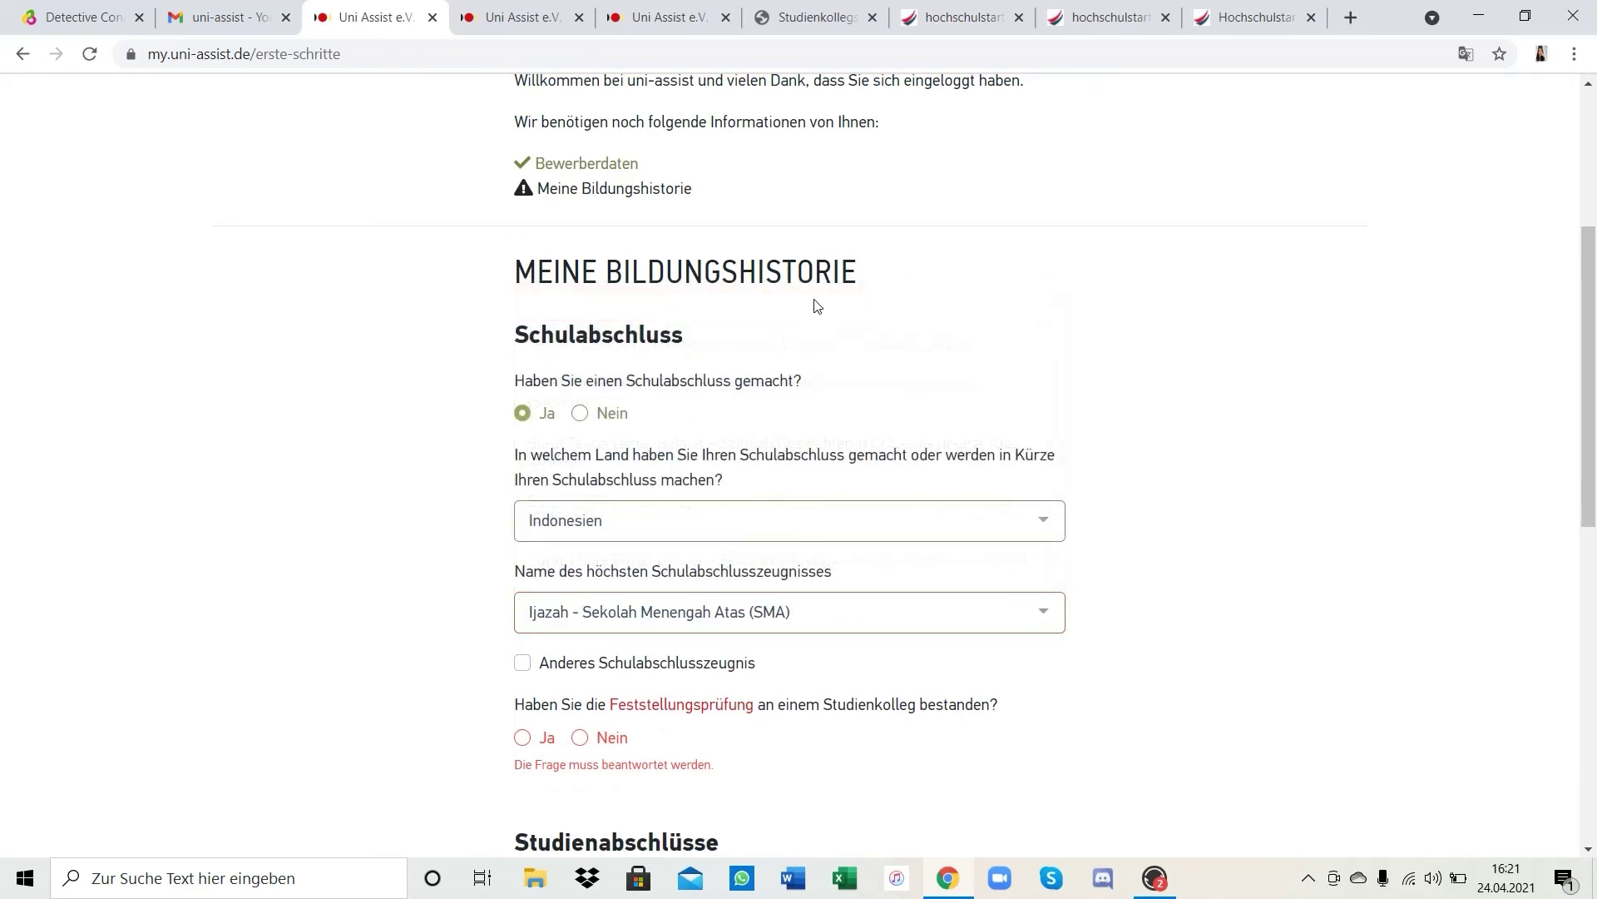
Answer Nein to having passed the Feststellungsprüfung and Nein to having completed a degree of at least three years
scroll(903, 520, "down", 2)
scroll(906, 522, "down", 2)
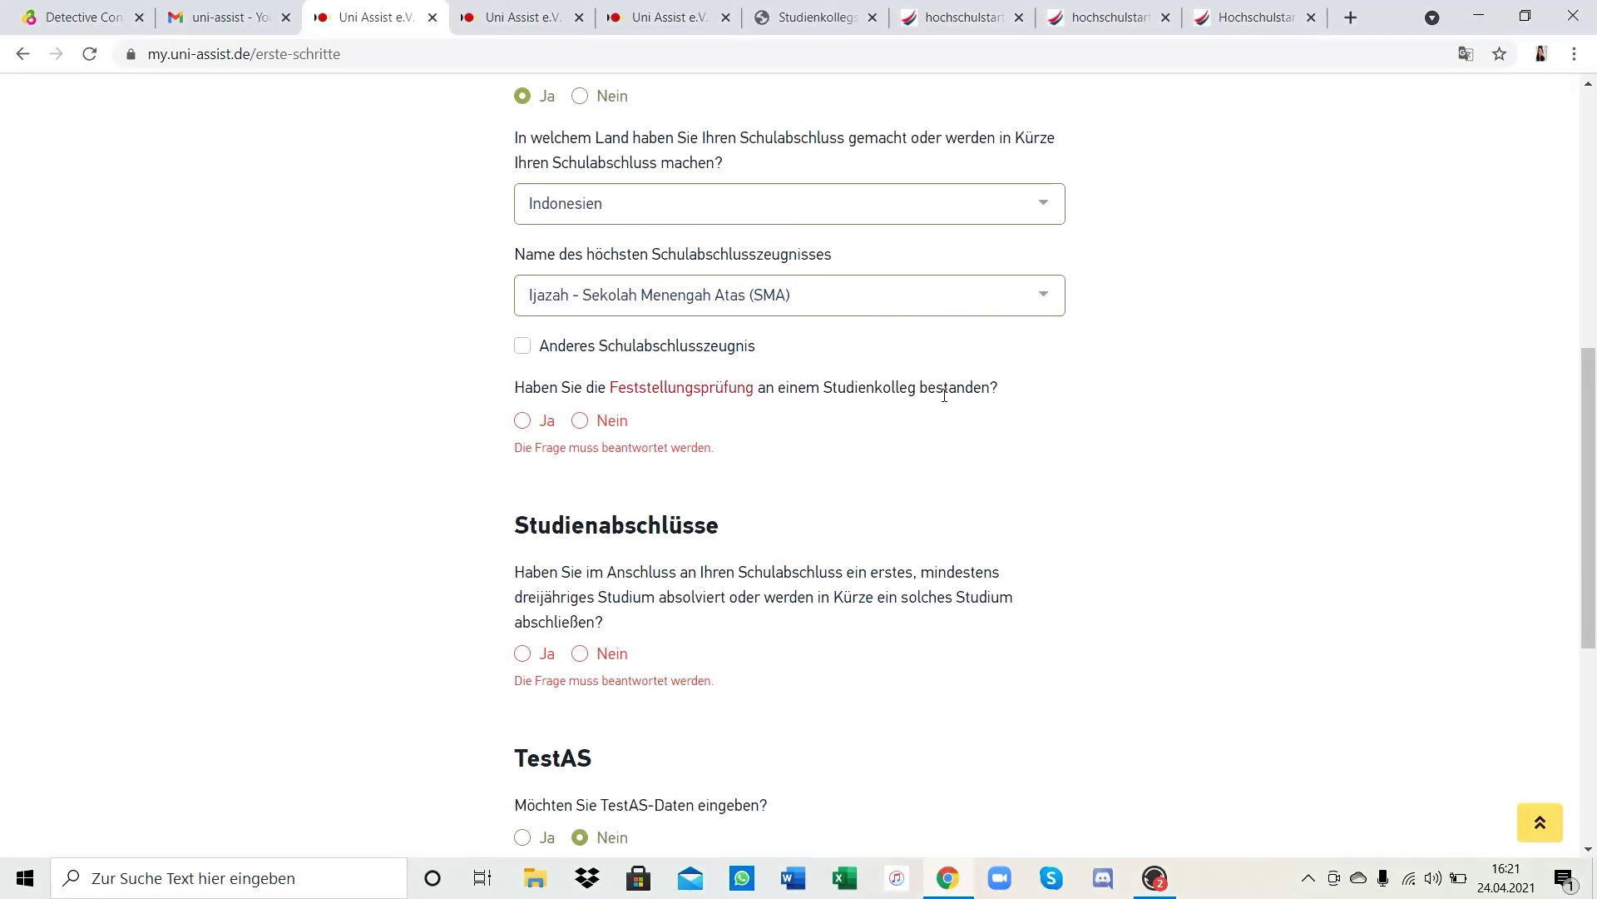
left_click(582, 422)
scroll(670, 433, "down", 3)
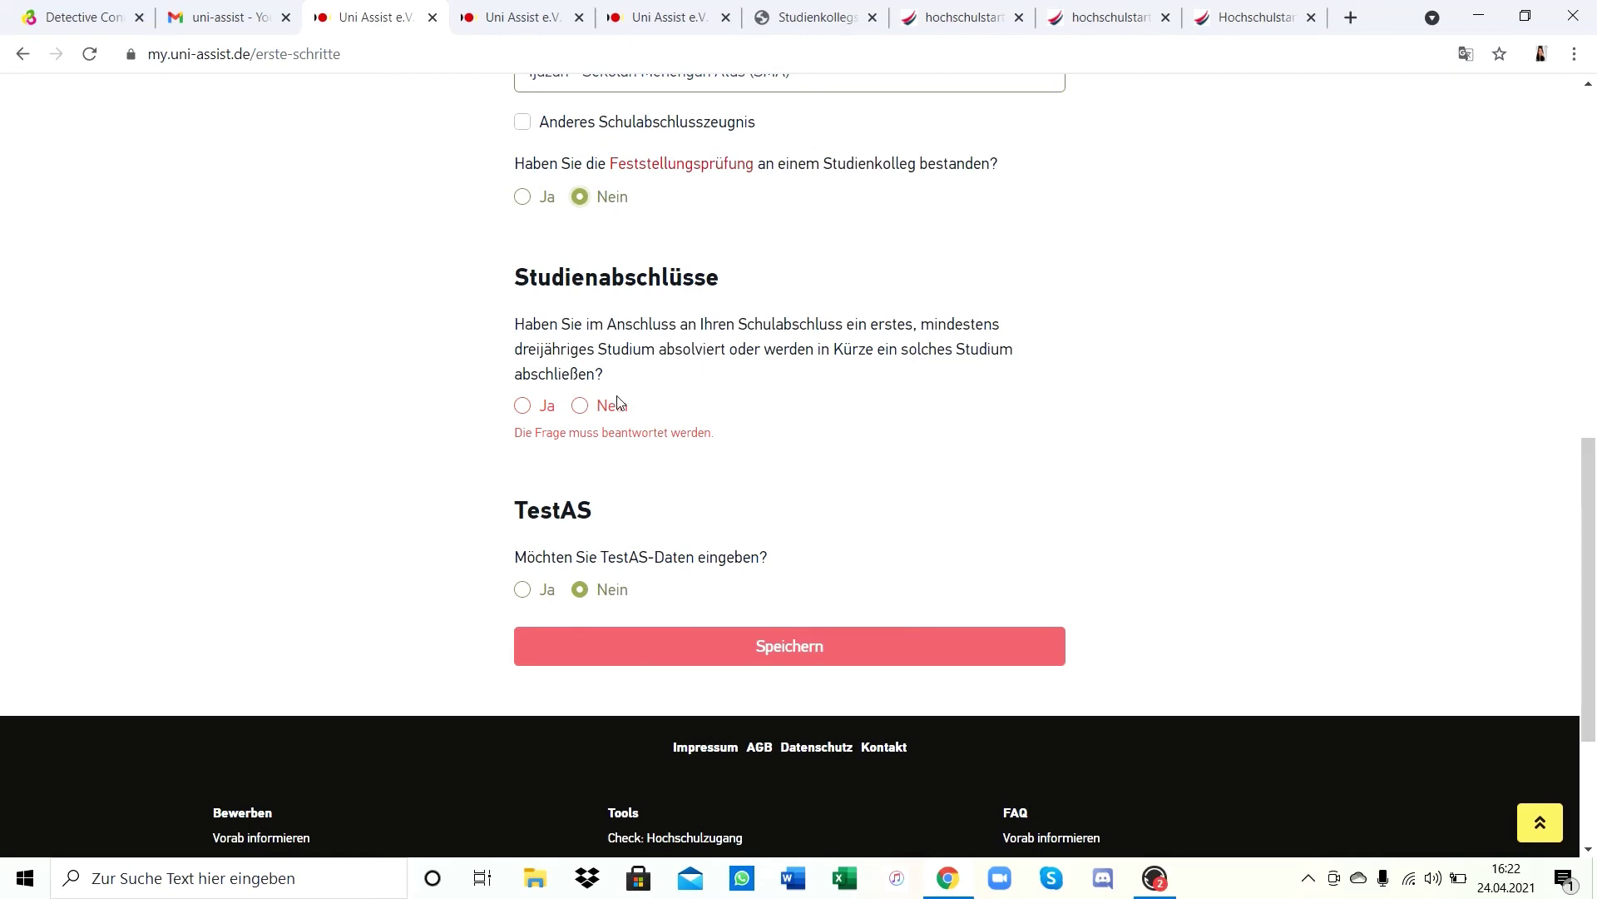
left_click(587, 416)
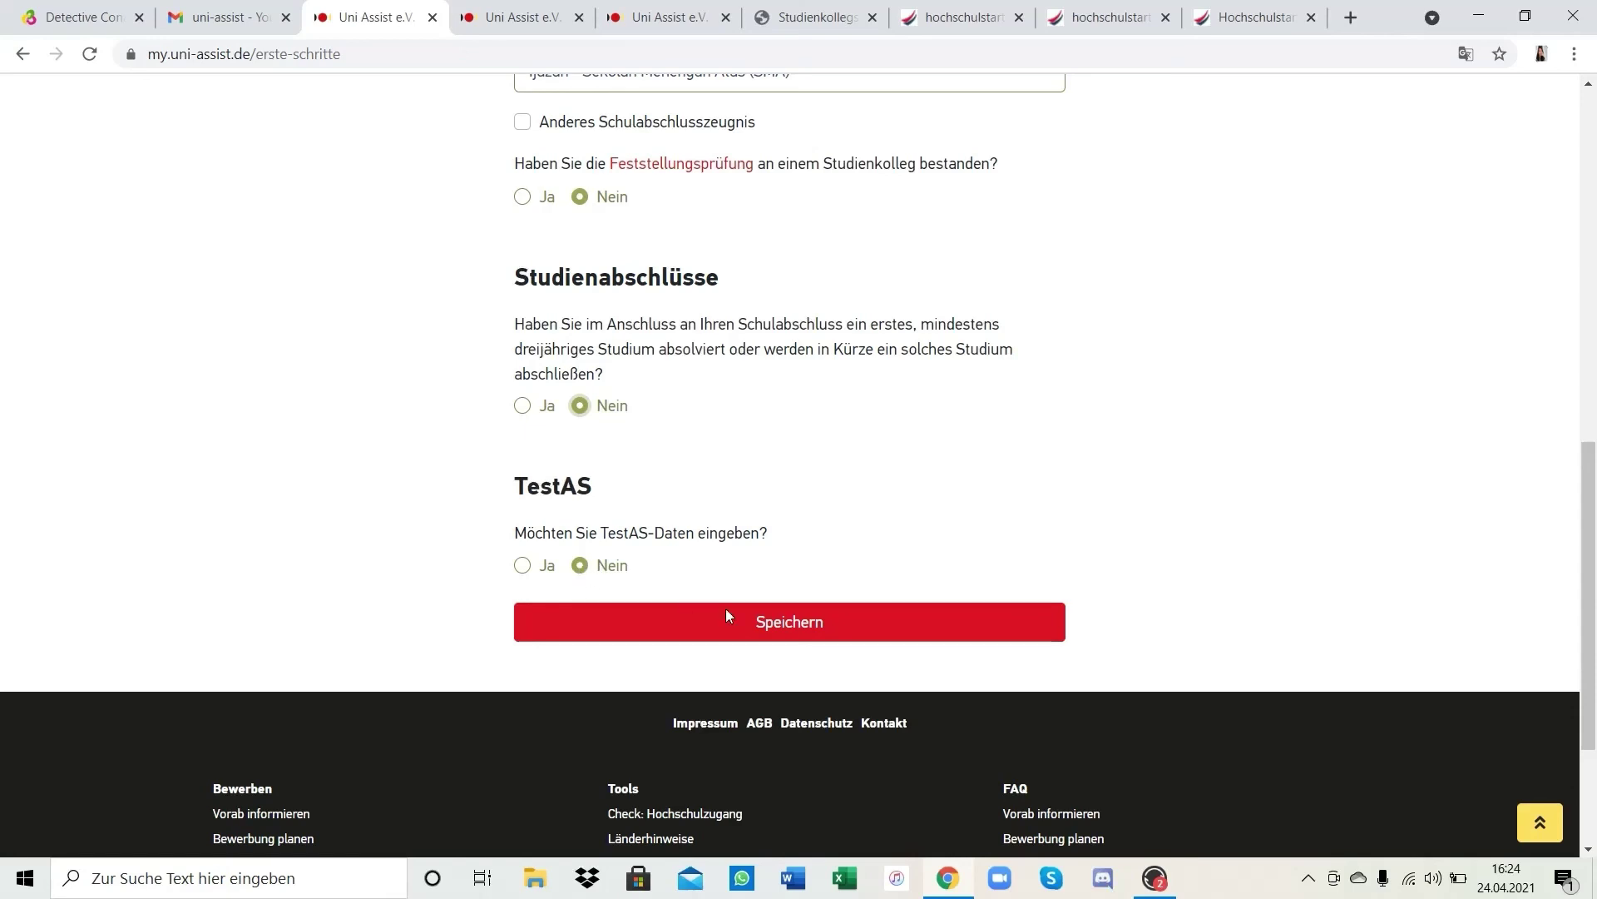
Save the Bildungshistorie and continue to the Semesterangebote
left_click(787, 624)
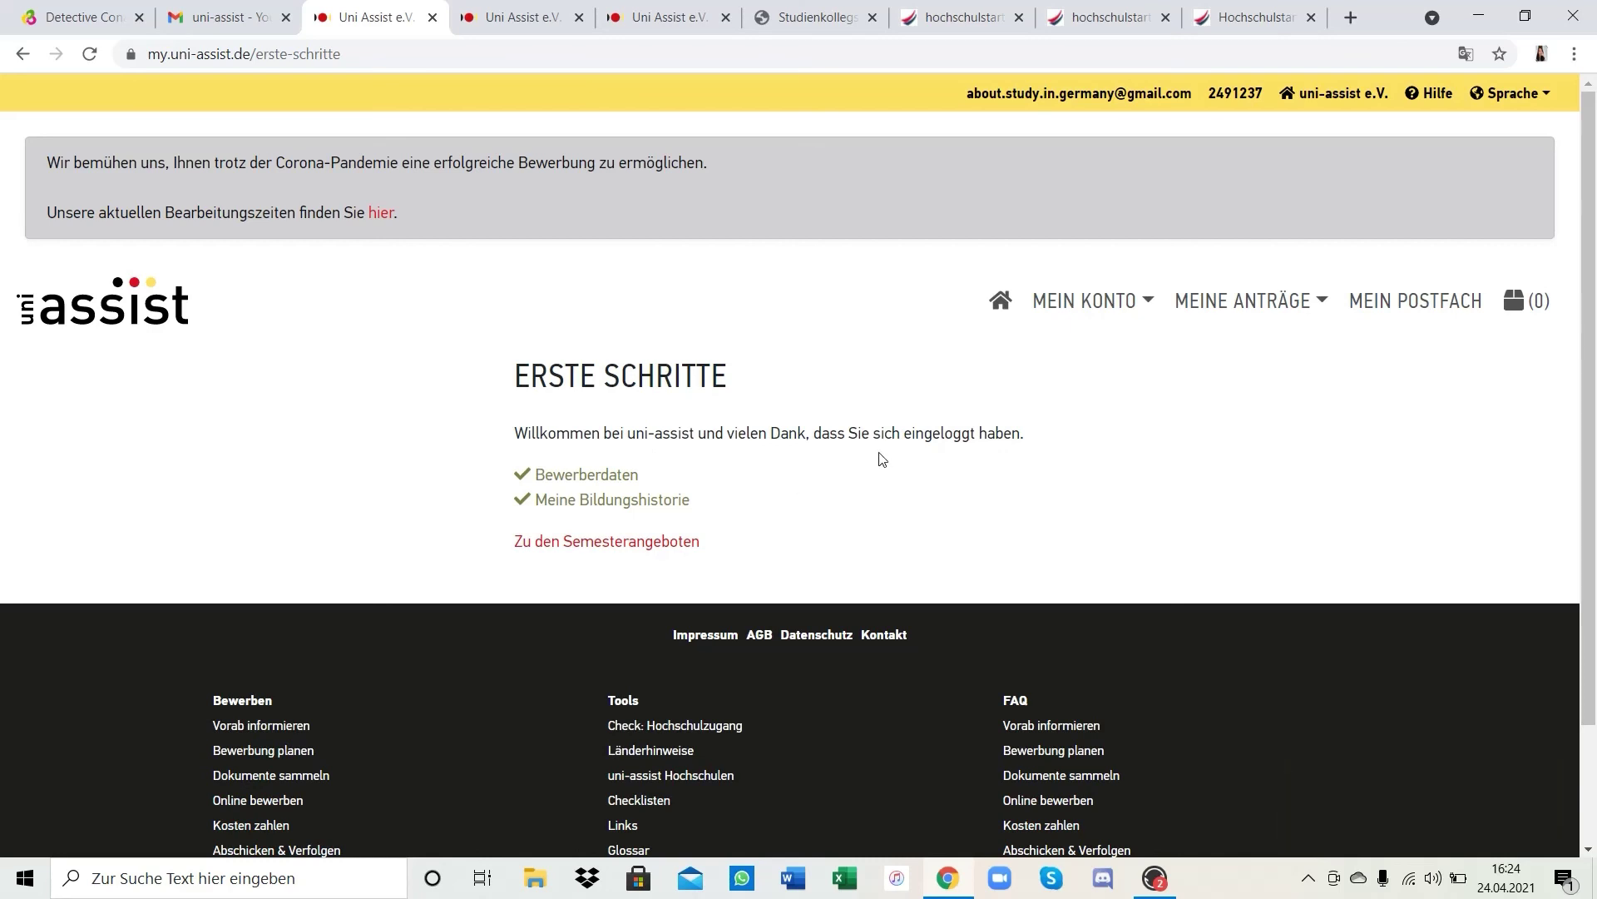
left_click(696, 543)
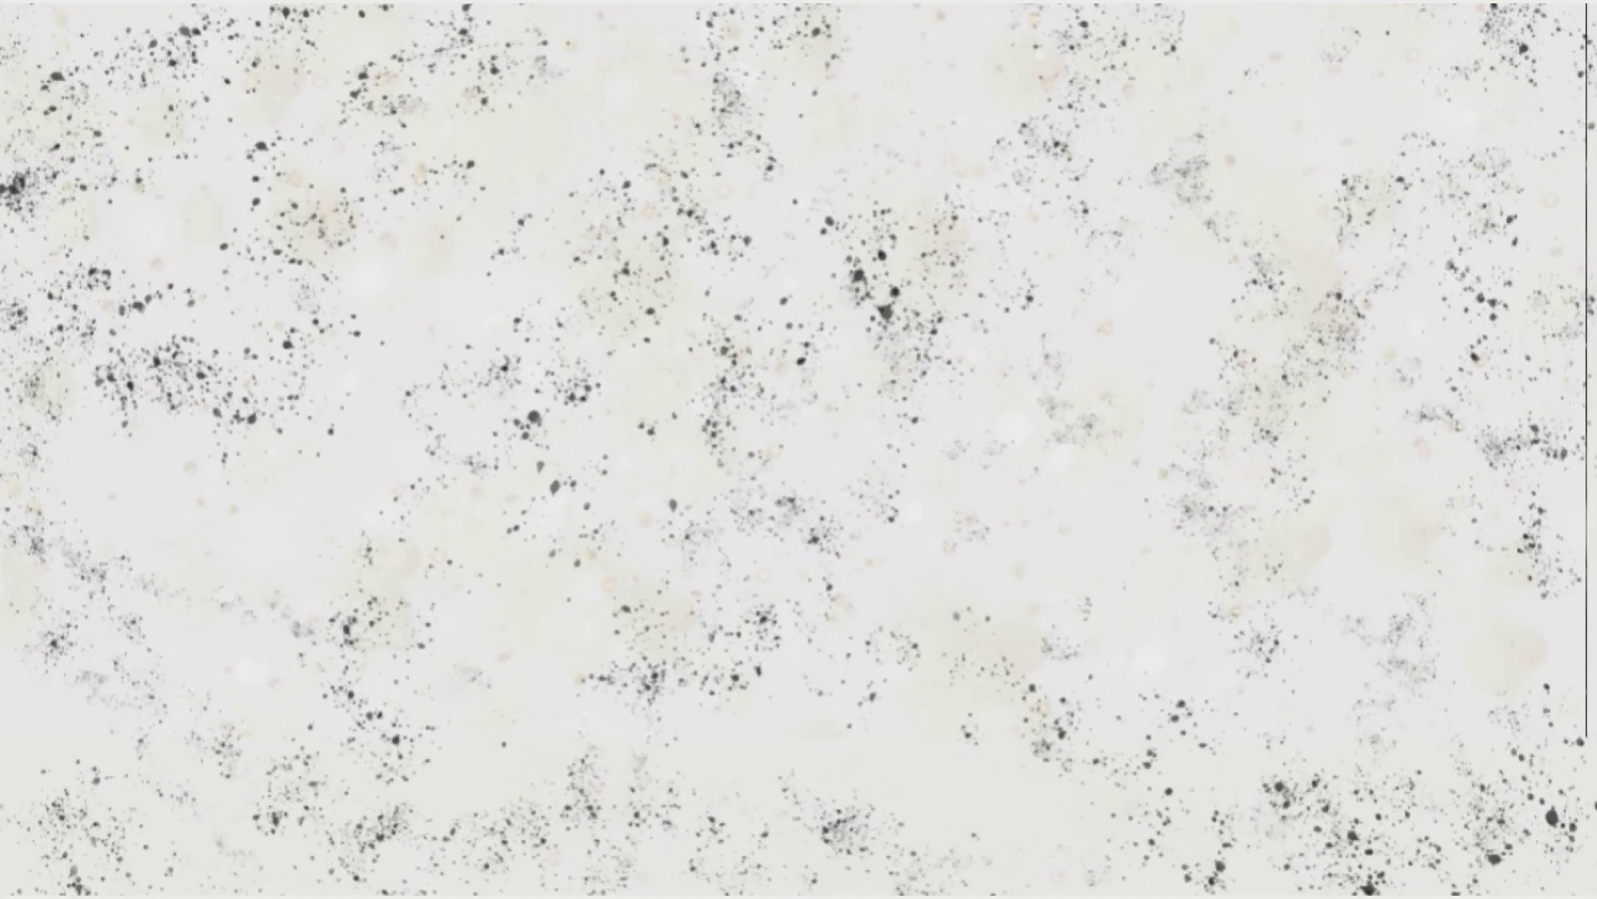